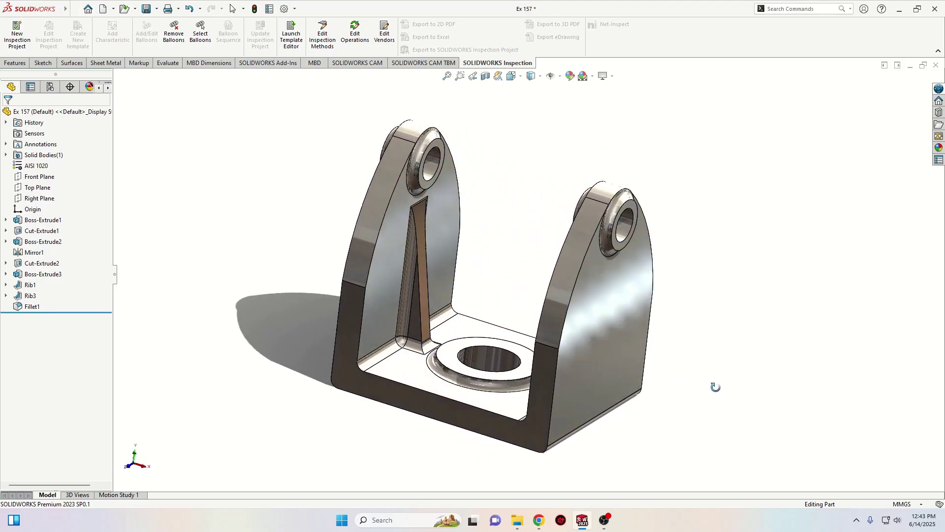
Step: Create a new part document and apply the Plain White scene as its background
{"action": "left_click", "coordinate": [103, 9]}
{"action": "left_click", "coordinate": [232, 249]}
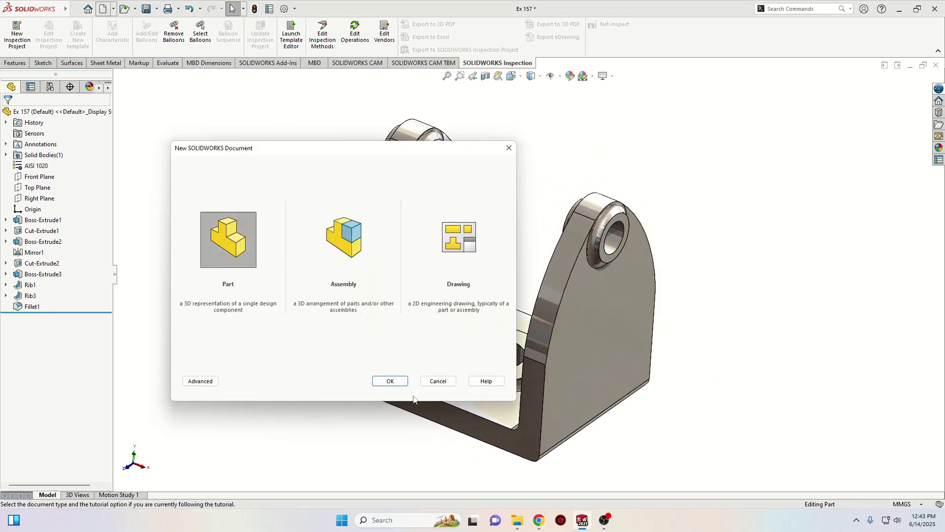
{"action": "left_click", "coordinate": [390, 382]}
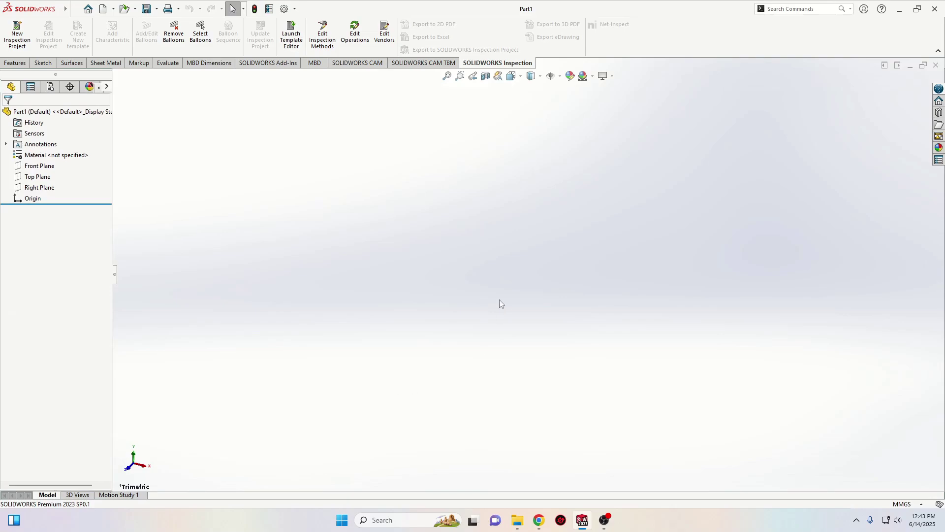
{"action": "left_click", "coordinate": [593, 77]}
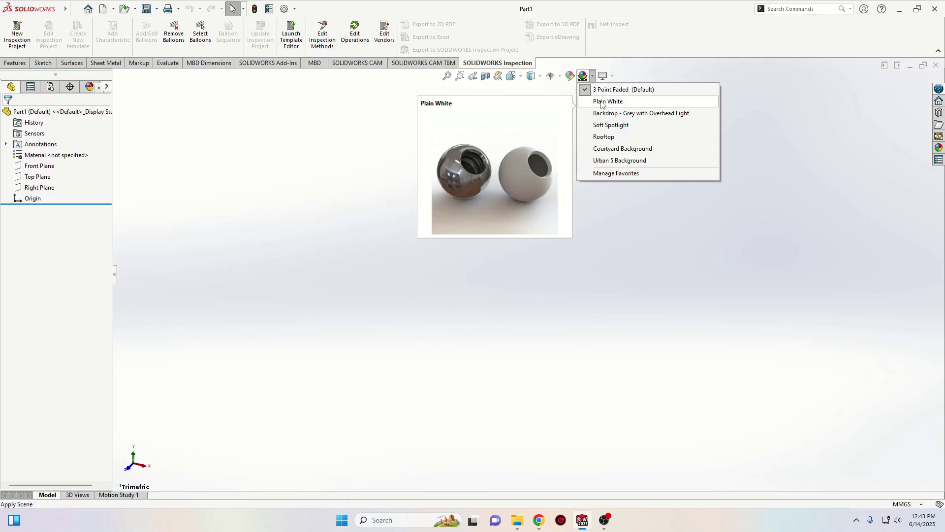
{"action": "left_click", "coordinate": [601, 104]}
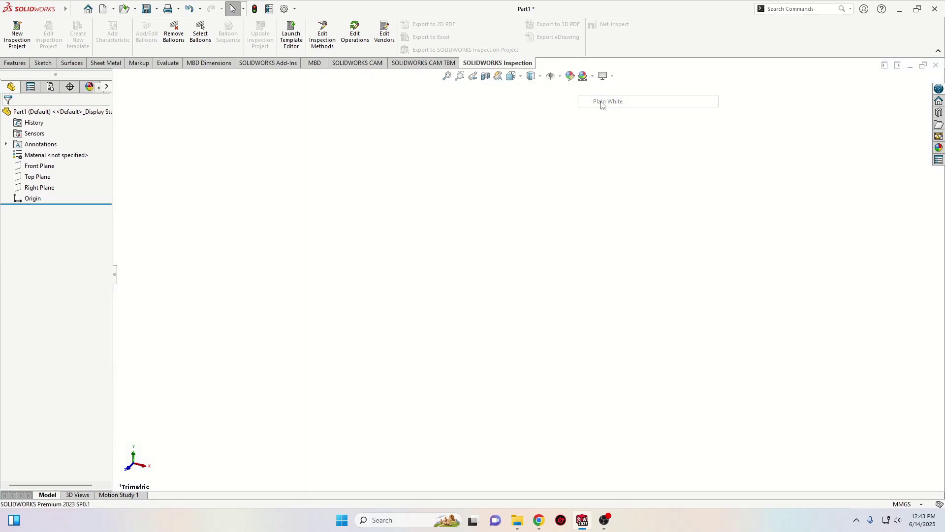
Step: Sketch an open L-shaped half profile on the Front Plane, starting at the origin, about 47 mm wide and 75 mm tall
{"action": "left_click", "coordinate": [39, 166]}
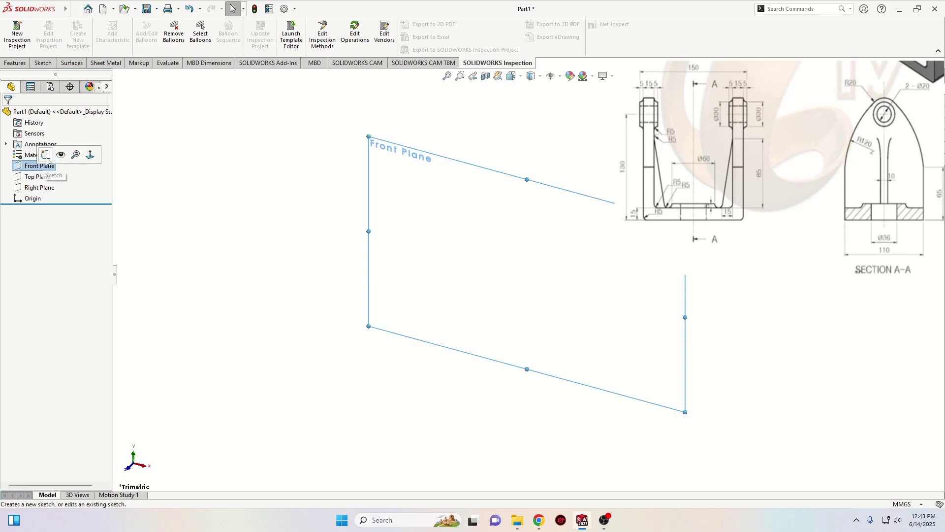
{"action": "left_click", "coordinate": [39, 153]}
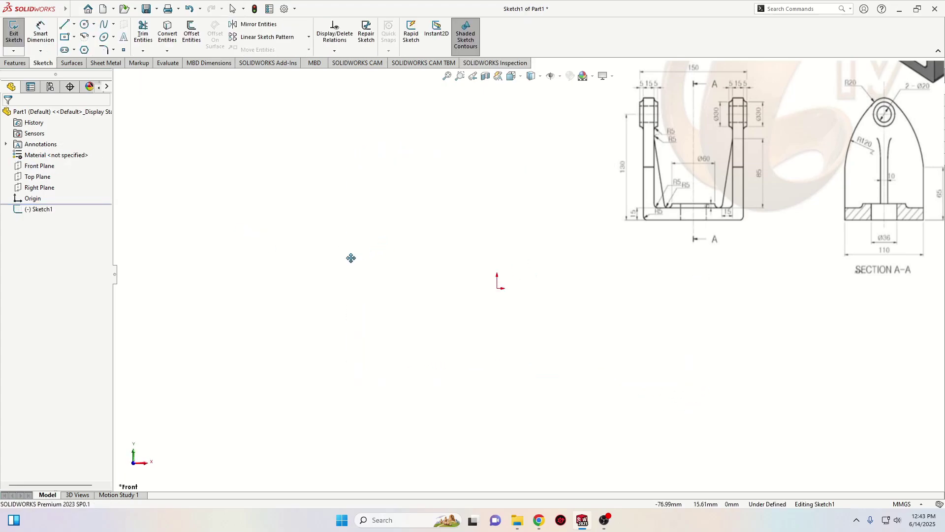
{"action": "middle_click_drag", "start_coordinate": [350, 258], "coordinate": [291, 302], "text": "ctrl"}
{"action": "left_click", "coordinate": [64, 24]}
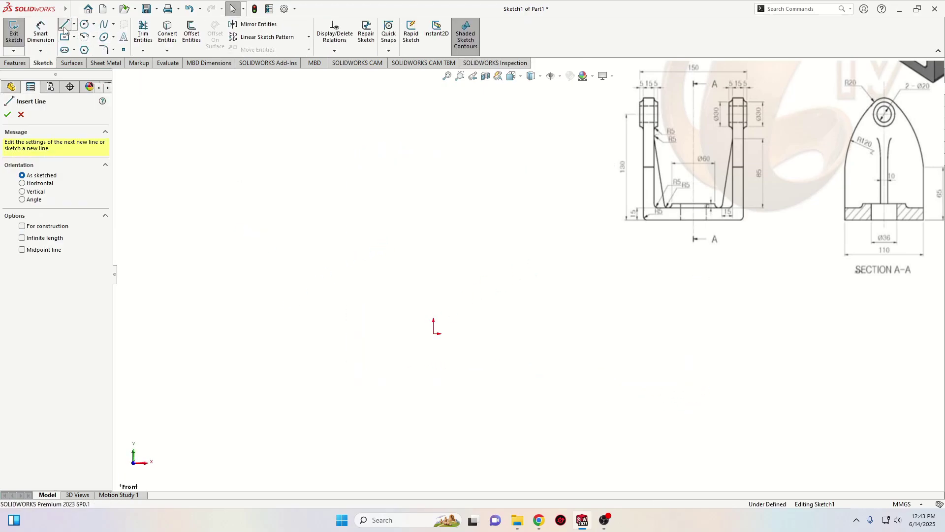
{"action": "left_click", "coordinate": [433, 334]}
{"action": "left_click", "coordinate": [346, 333]}
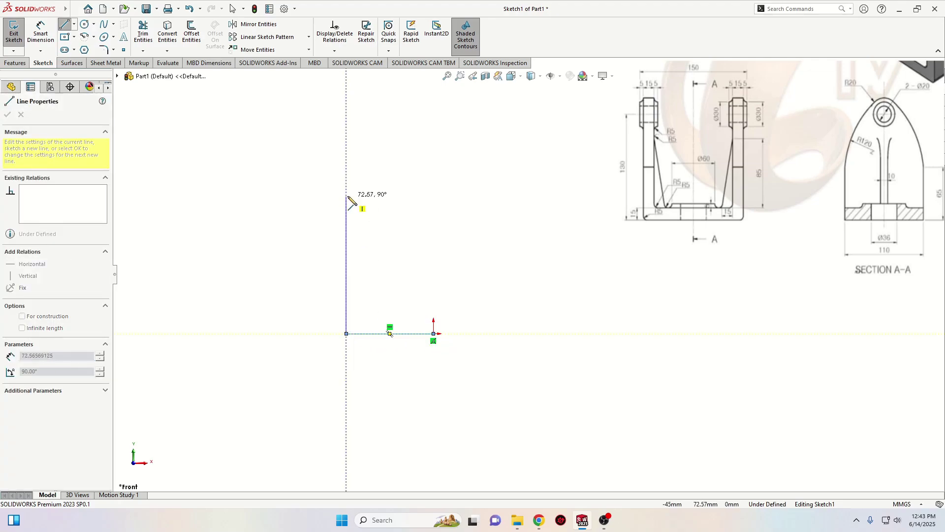
{"action": "left_click", "coordinate": [346, 194]}
{"action": "left_click", "coordinate": [360, 194]}
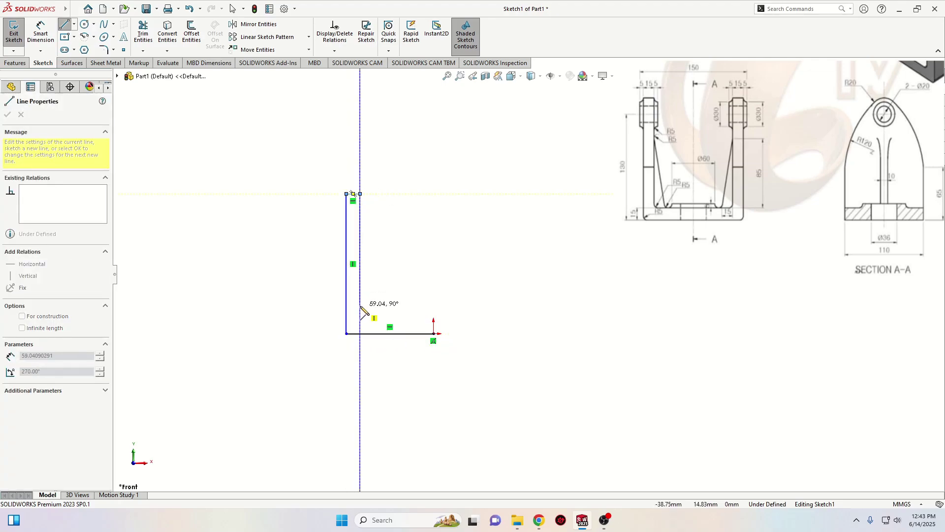
{"action": "left_click", "coordinate": [360, 306]}
{"action": "left_click", "coordinate": [434, 305]}
{"action": "key", "text": "Escape"}
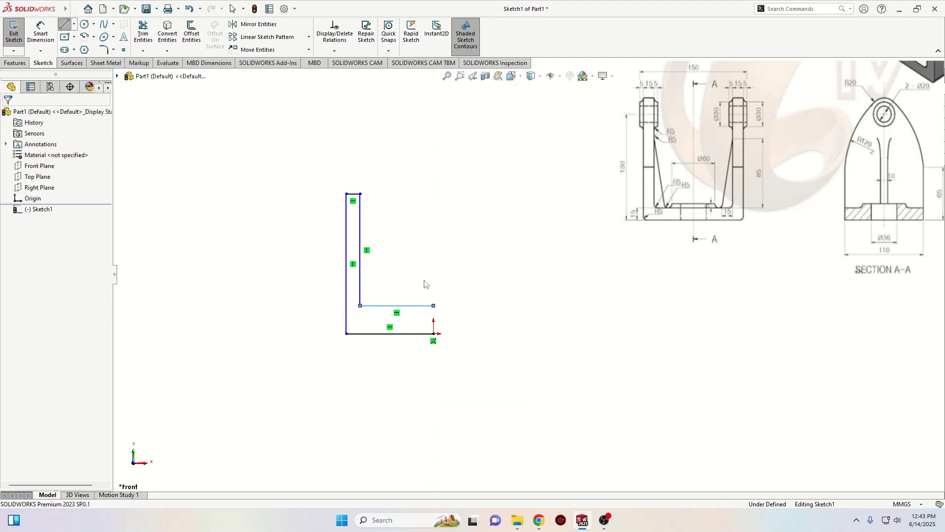
Step: Add a vertical centerline up from the origin and mirror the L-shaped half profile about it to form a U
{"action": "left_click", "coordinate": [74, 24]}
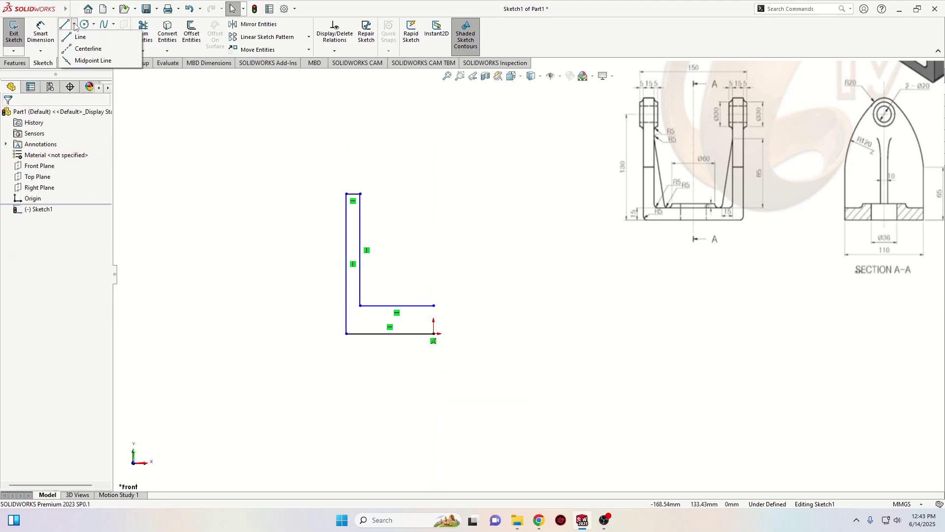
{"action": "left_click", "coordinate": [86, 49]}
{"action": "left_click", "coordinate": [433, 333]}
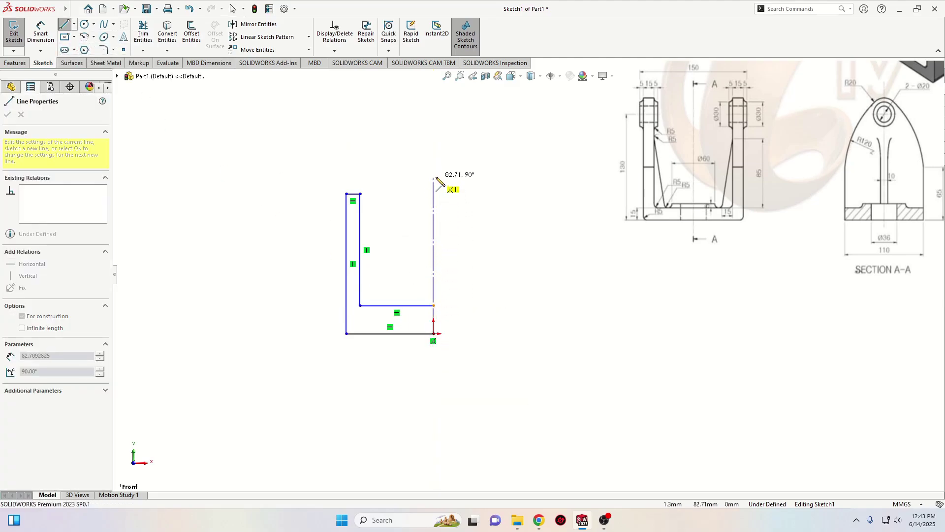
{"action": "right_click", "coordinate": [361, 149]}
{"action": "left_click", "coordinate": [382, 154]}
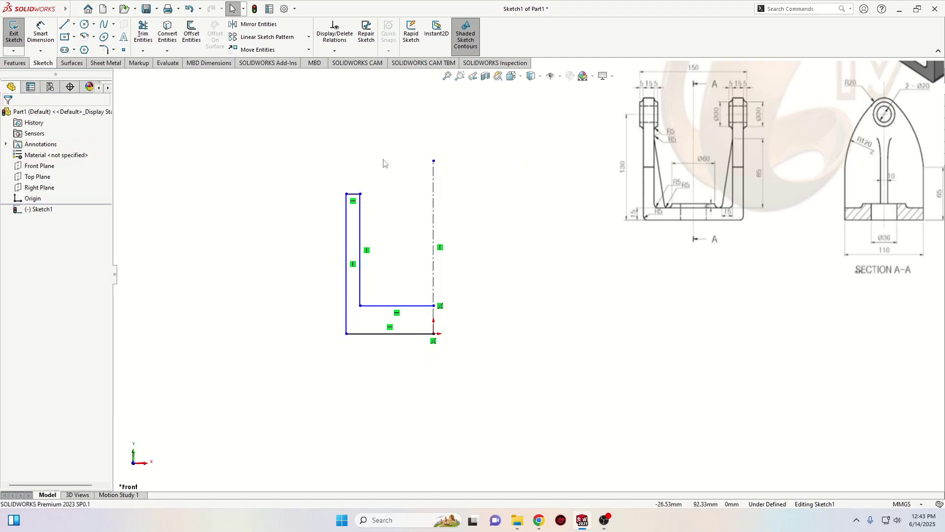
{"action": "mouse_move", "coordinate": [510, 302]}
{"action": "left_mouse_down"}
{"action": "mouse_move", "coordinate": [260, 355]}
{"action": "mouse_move", "coordinate": [316, 119]}
{"action": "mouse_move", "coordinate": [520, 183]}
{"action": "left_mouse_up"}
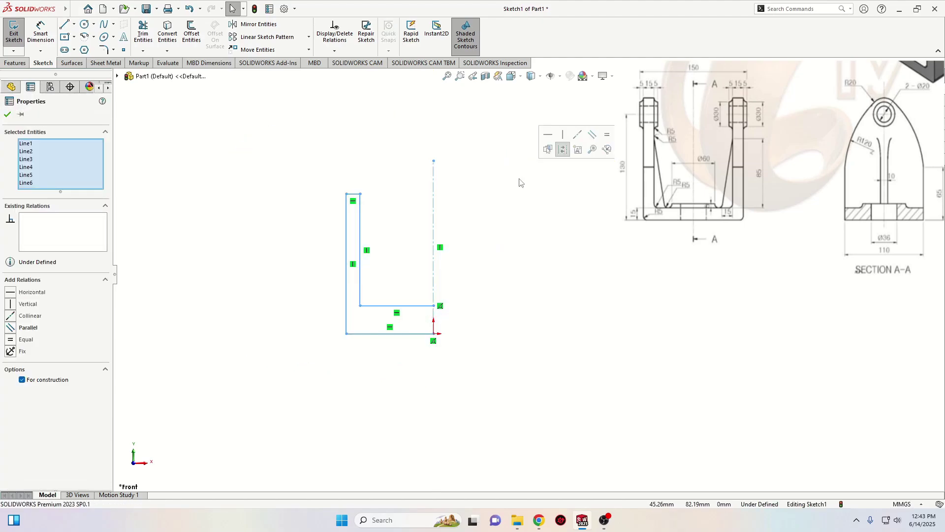
{"action": "left_click", "coordinate": [256, 25]}
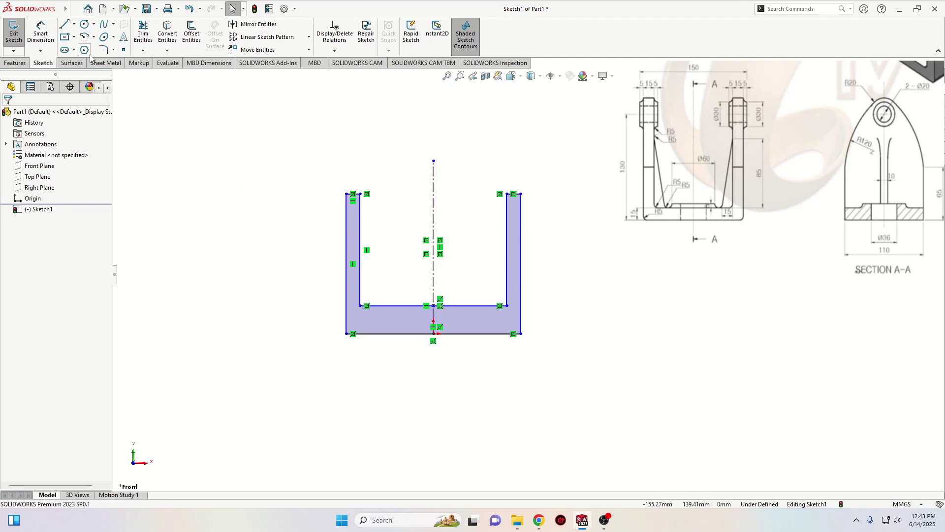
Step: Dimension the thickness of the U profile's base as 15 mm
{"action": "key", "text": "d"}
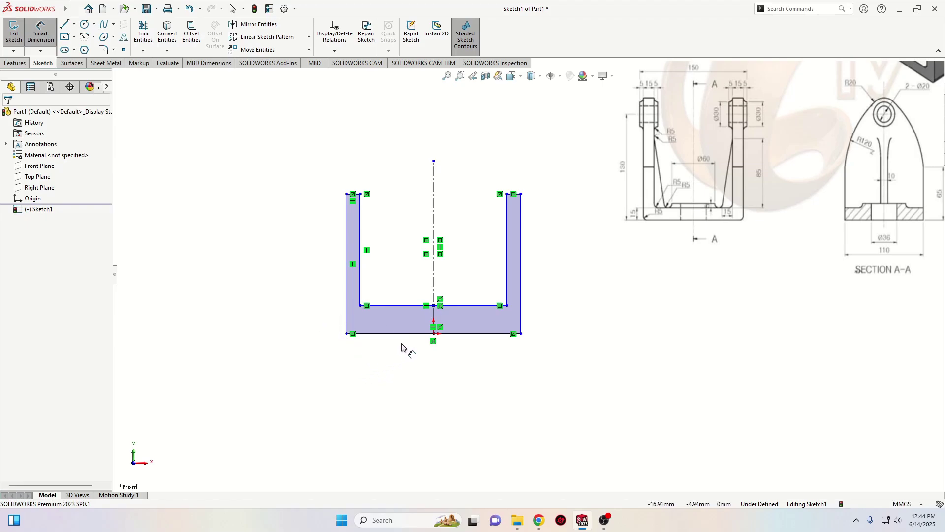
{"action": "left_click", "coordinate": [398, 308]}
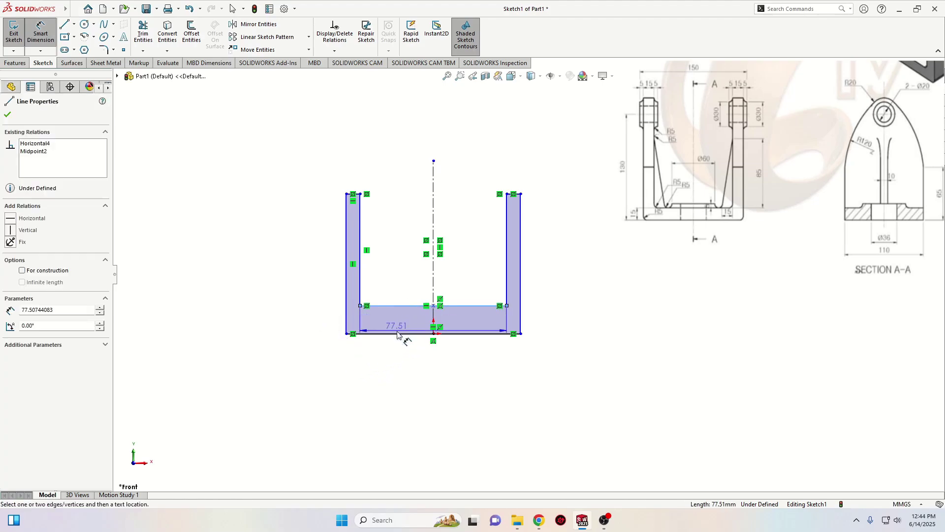
{"action": "left_click", "coordinate": [347, 333]}
{"action": "left_click", "coordinate": [287, 325]}
{"action": "type", "text": "15"}
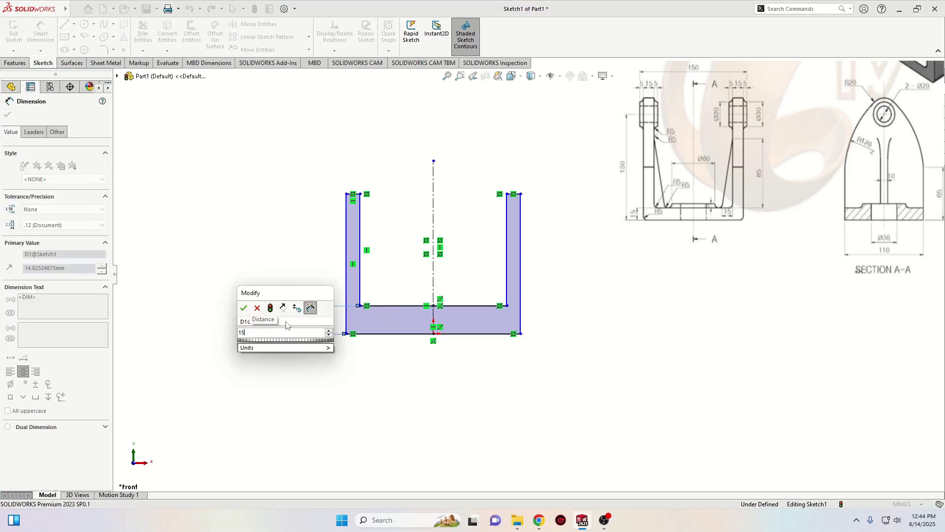
{"action": "key", "text": "Return"}
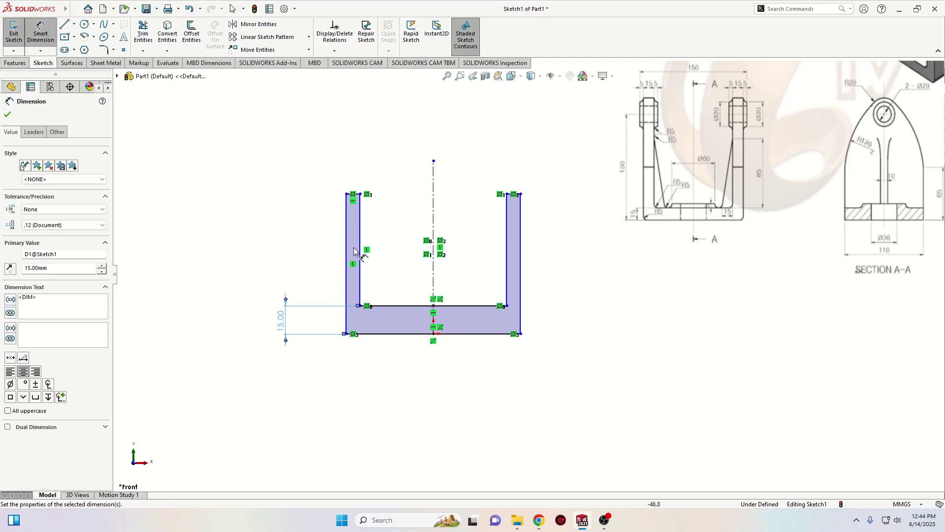
Step: Dimension the thickness of the U profile's upright wall as 15 mm
{"action": "left_click", "coordinate": [359, 213]}
{"action": "left_click", "coordinate": [346, 216]}
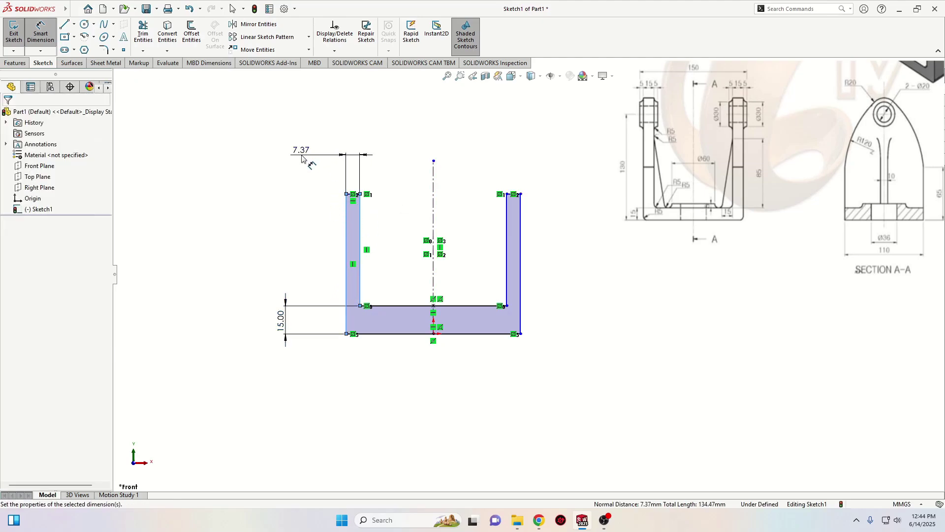
{"action": "left_click", "coordinate": [302, 158]}
{"action": "type", "text": "15"}
{"action": "key", "text": "Return"}
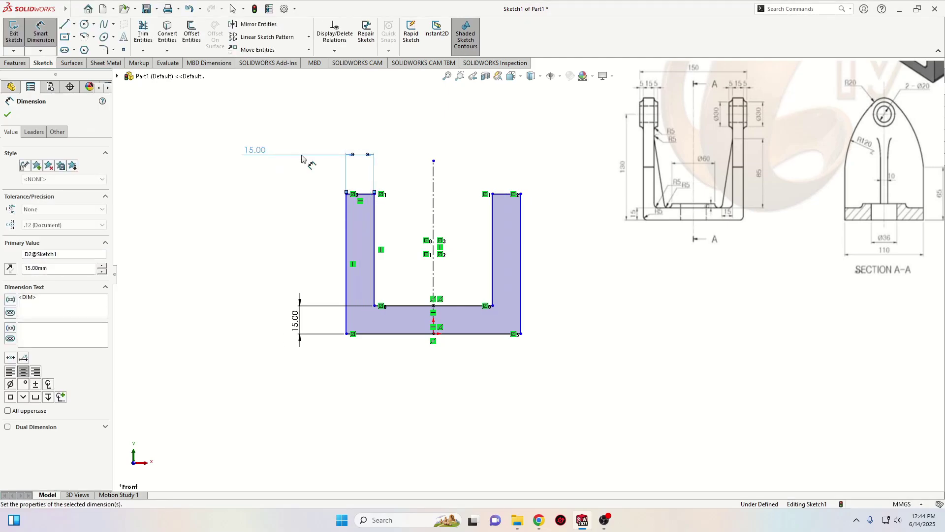
{"action": "right_click", "coordinate": [243, 227]}
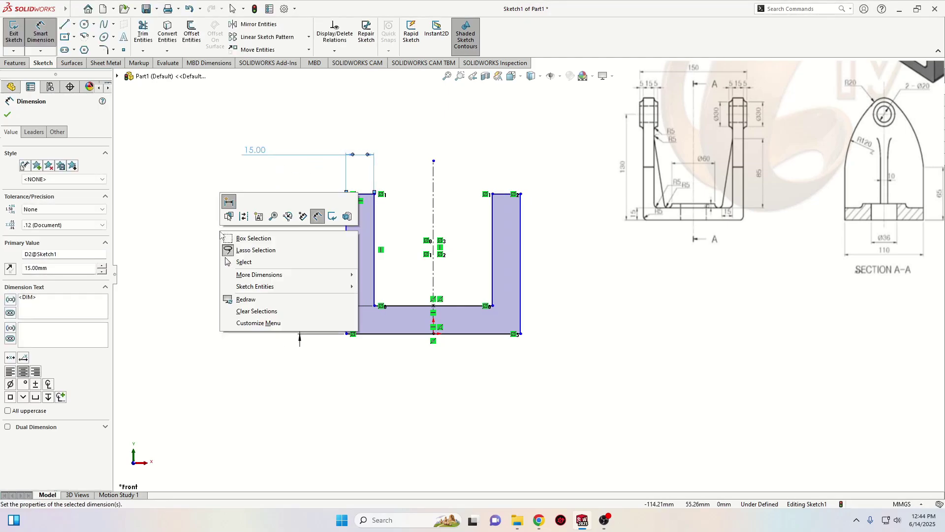
{"action": "left_click", "coordinate": [251, 266]}
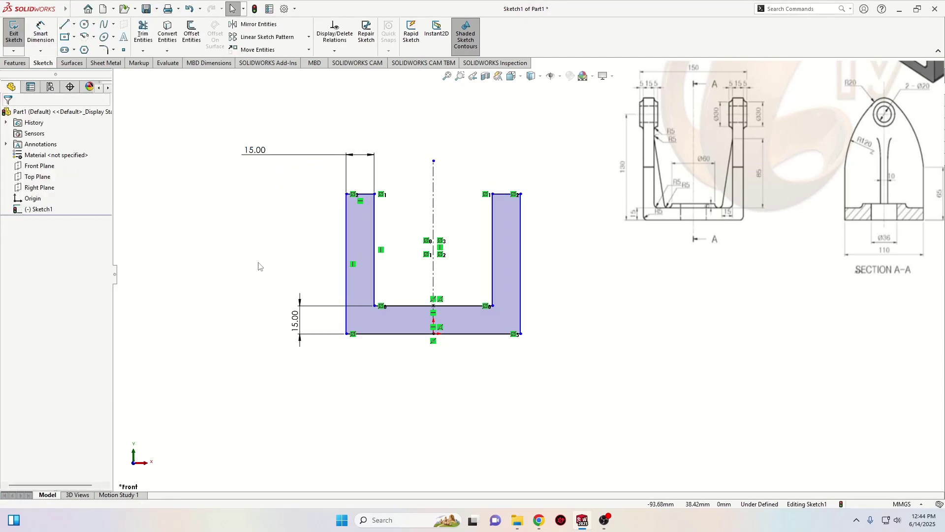
Step: Dimension the overall width between the outer wall edges of the U profile as 140 mm
{"action": "left_click", "coordinate": [41, 34]}
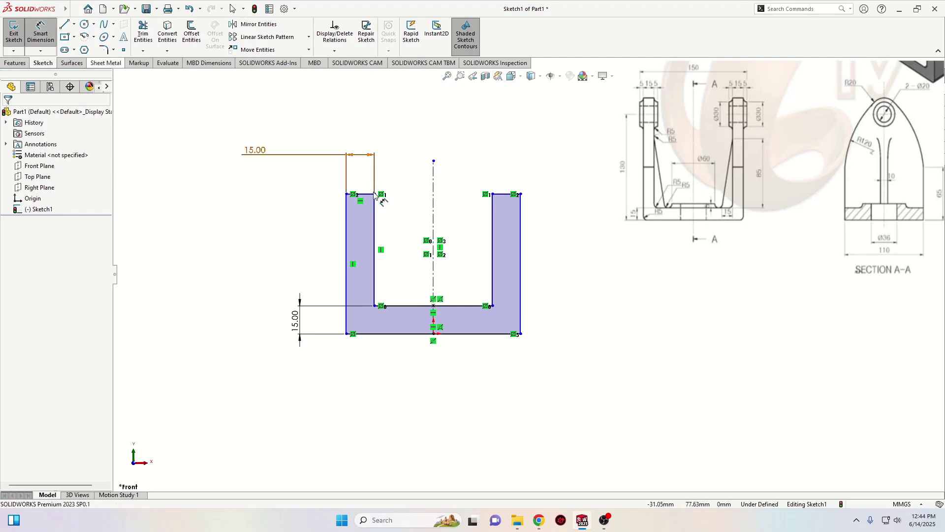
{"action": "left_click", "coordinate": [521, 226]}
{"action": "left_click", "coordinate": [521, 273]}
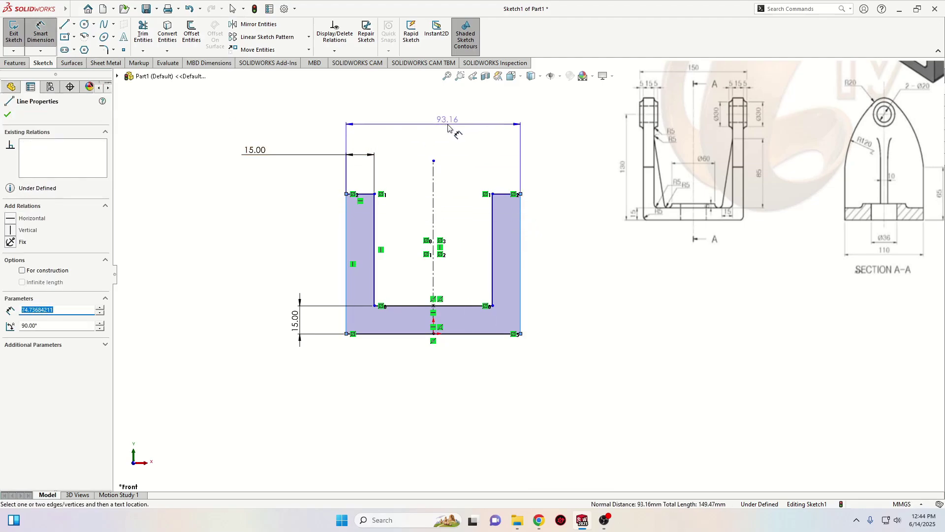
{"action": "left_click", "coordinate": [448, 127]}
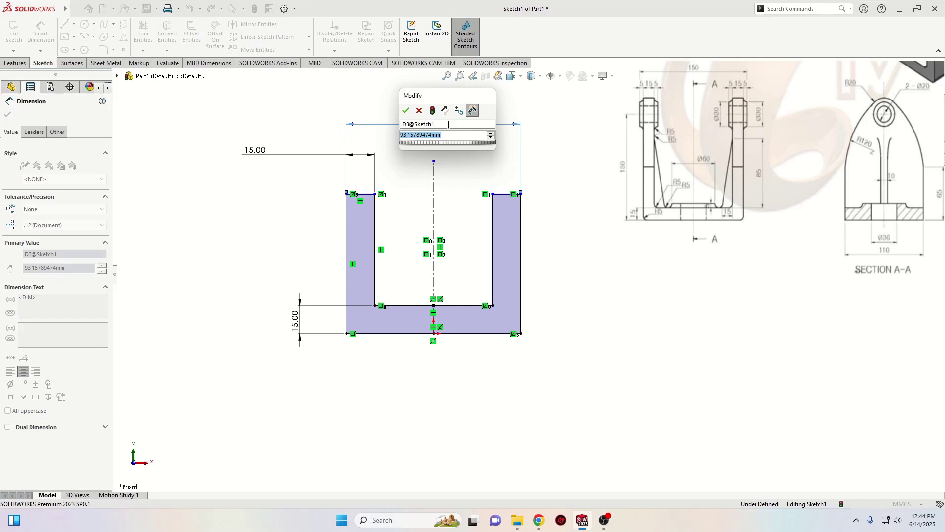
{"action": "type", "text": "140"}
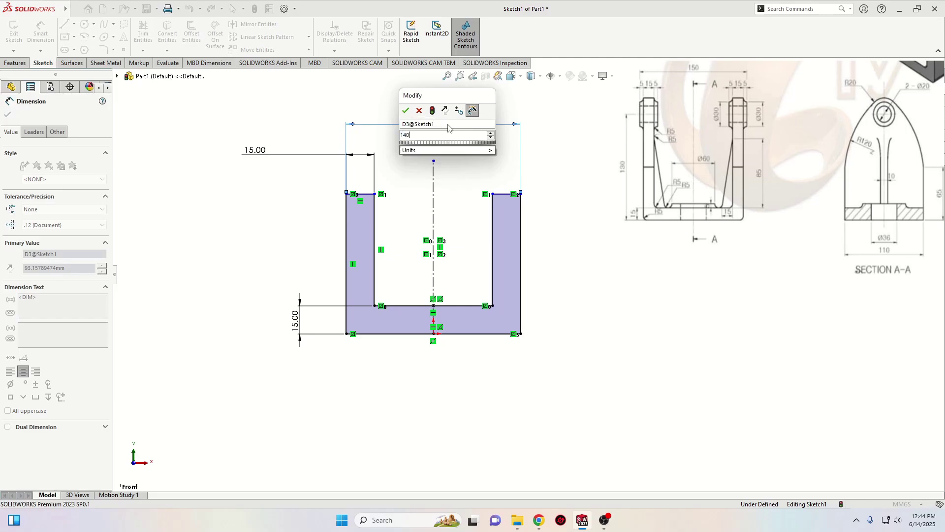
{"action": "key", "text": "Return"}
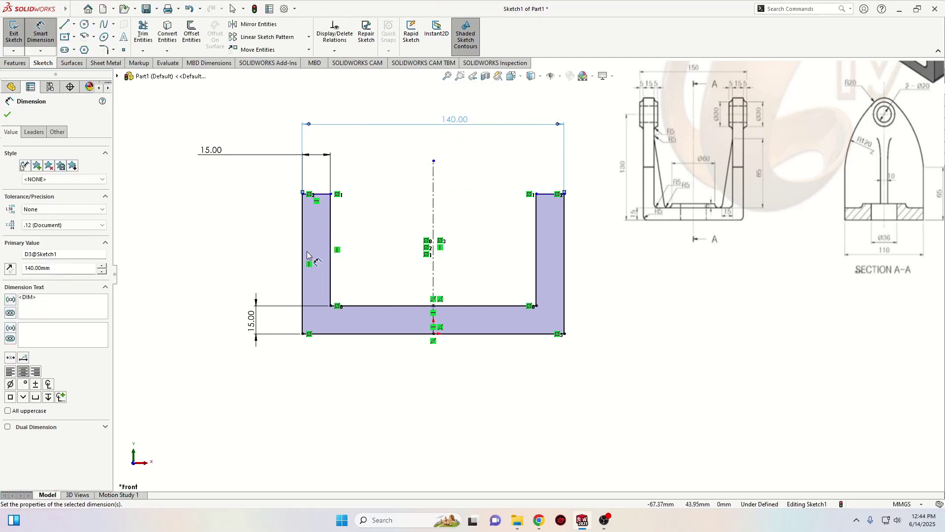
Step: Dimension the height of the U profile's outer wall edge as 145 mm
{"action": "left_click", "coordinate": [564, 246]}
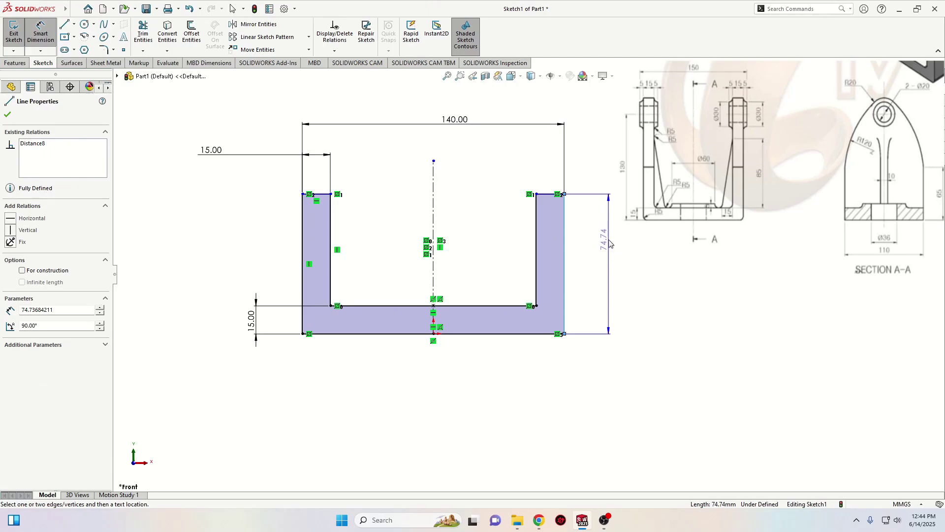
{"action": "left_click", "coordinate": [610, 243]}
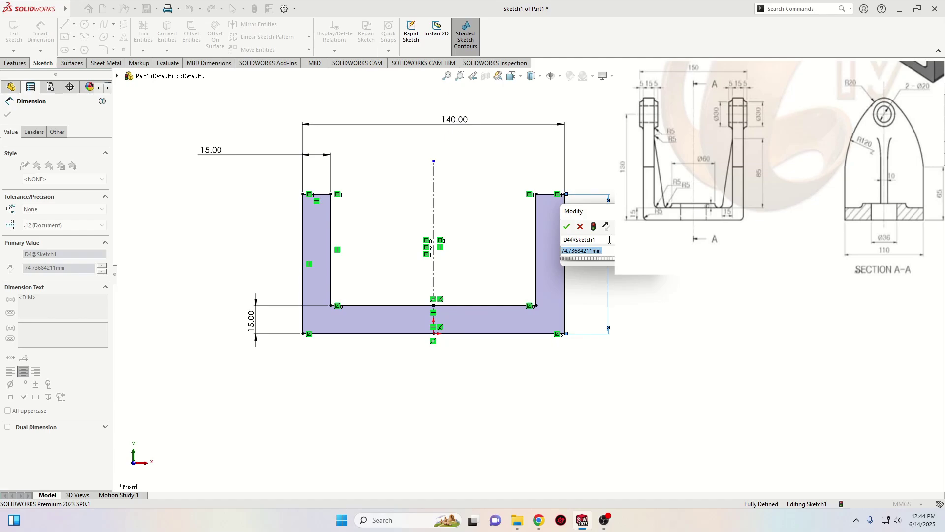
{"action": "type", "text": "145"}
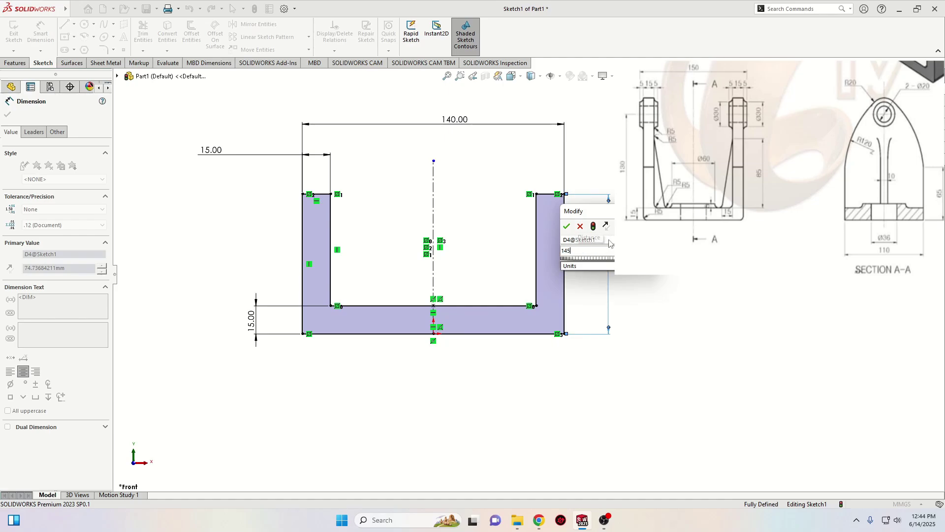
{"action": "key", "text": "Return"}
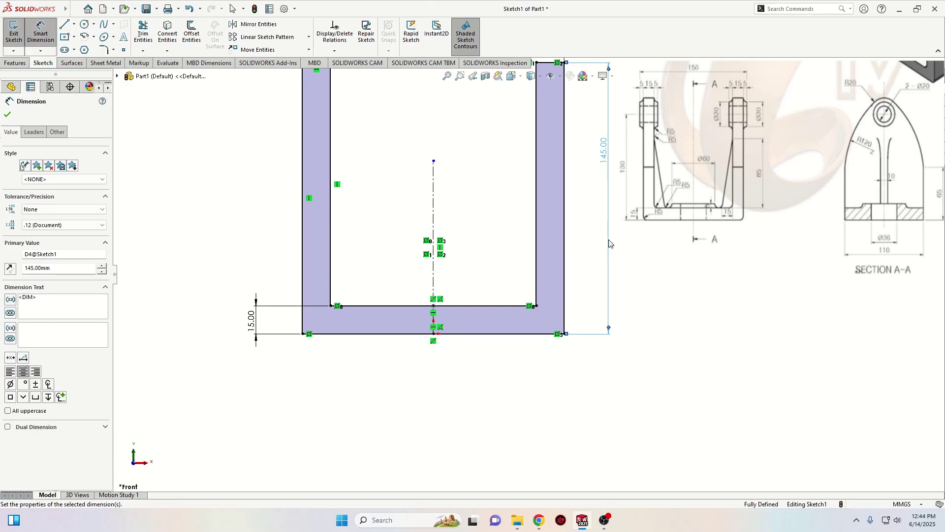
{"action": "scroll", "coordinate": [609, 243], "scroll_direction": "up", "scroll_amount": 3}
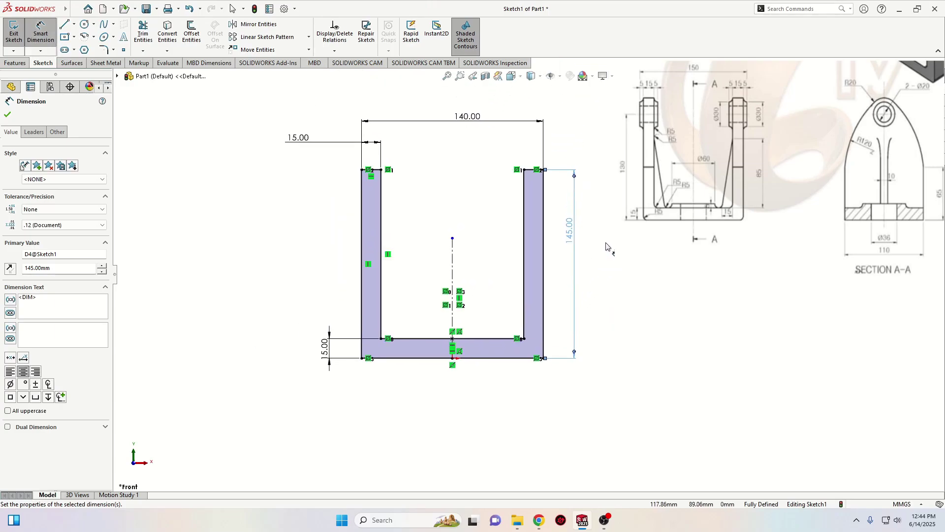
{"action": "key", "text": "Escape"}
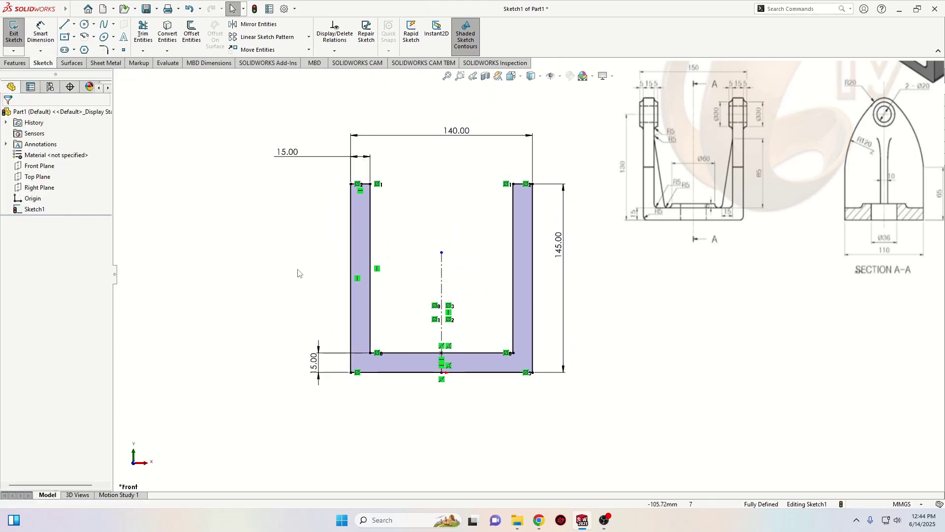
Step: Extrude the U profile to a depth of 110 mm using the Mid Plane end condition
{"action": "left_click", "coordinate": [15, 62]}
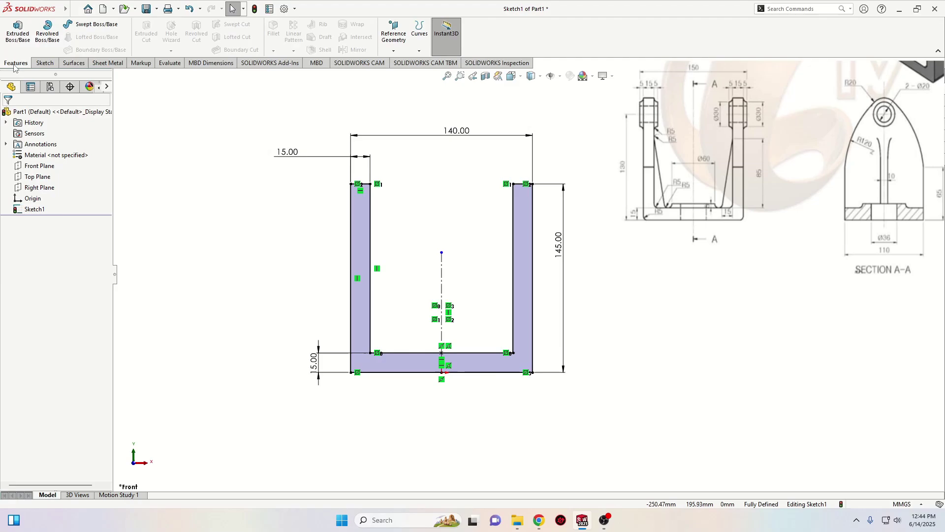
{"action": "left_click", "coordinate": [26, 39]}
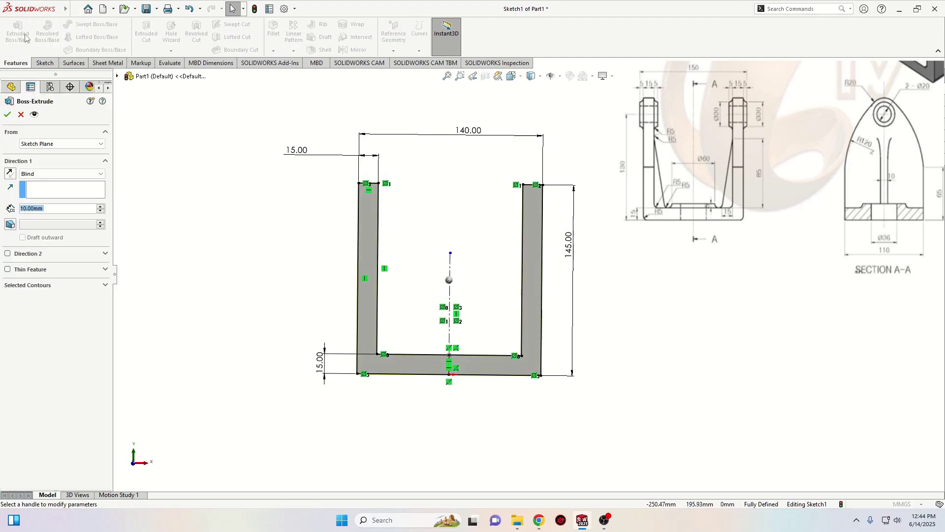
{"action": "left_click", "coordinate": [51, 174]}
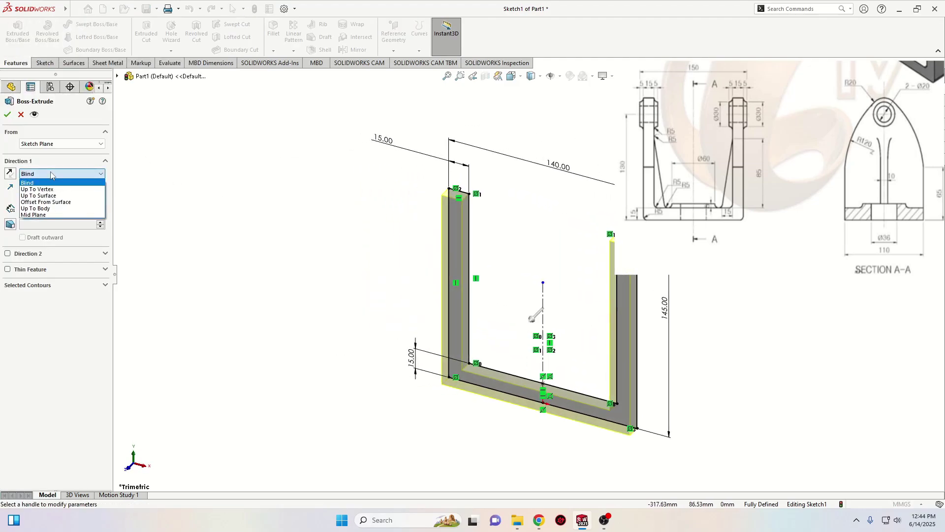
{"action": "left_click", "coordinate": [58, 215]}
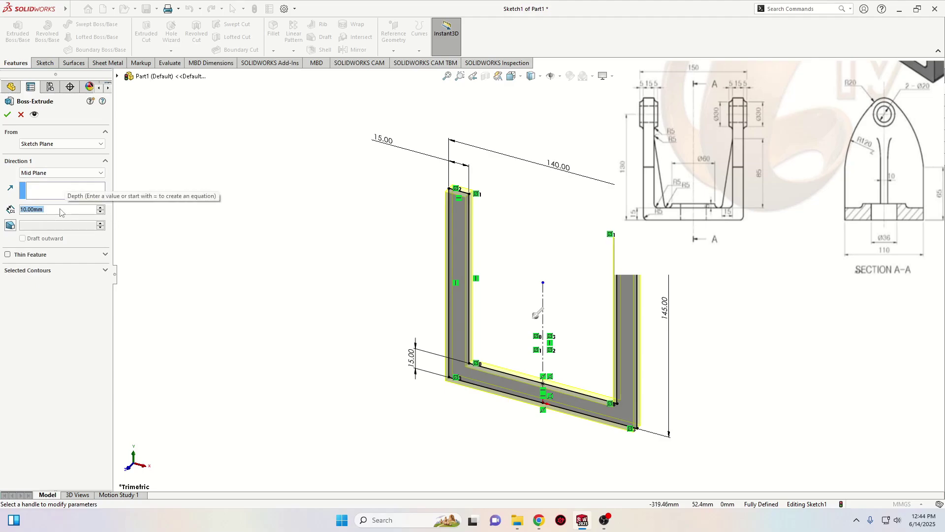
{"action": "type", "text": "110"}
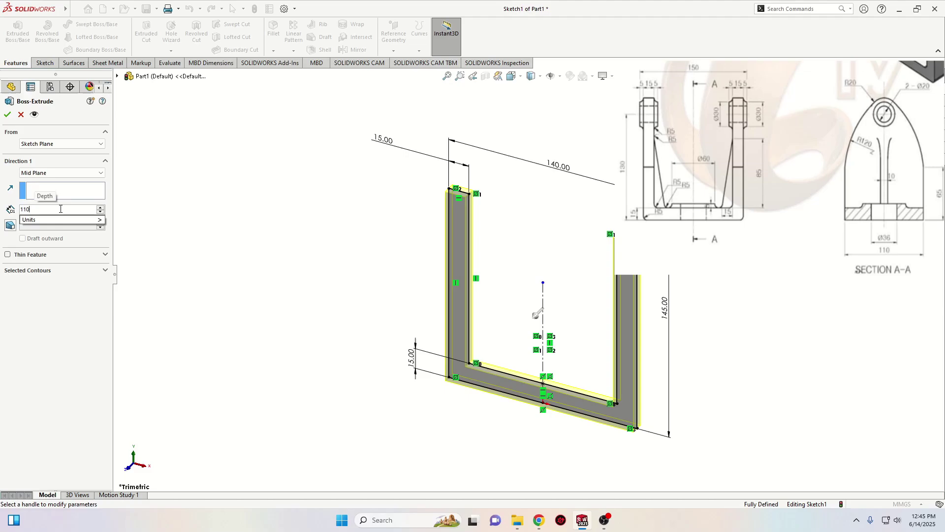
{"action": "key", "text": "Return"}
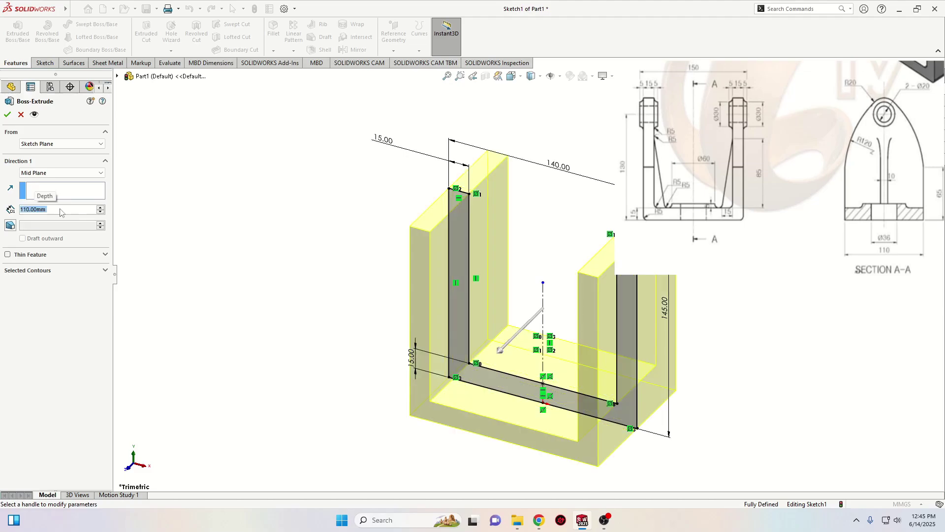
{"action": "left_click", "coordinate": [7, 114]}
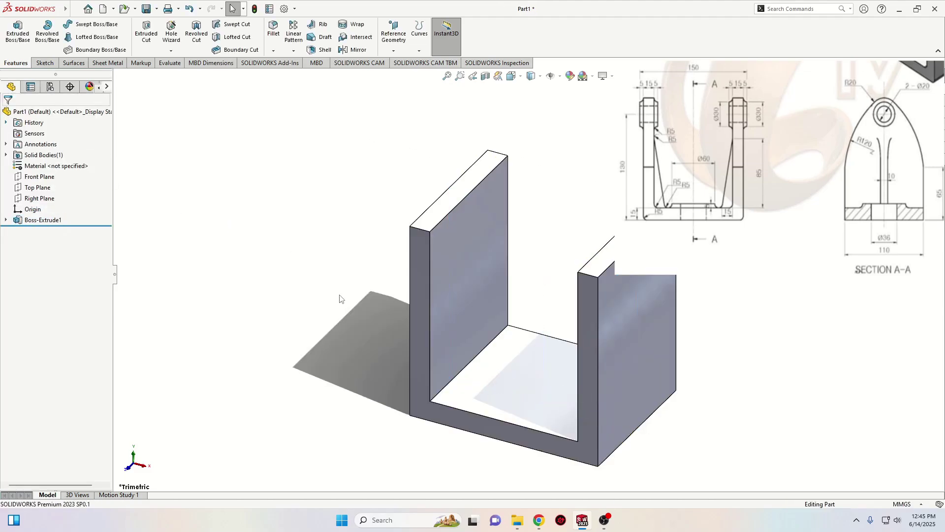
Step: On the right wall's outer face, sketch three lines with sides about 99 mm long, starting and ending on its side edges and crossing above its top
{"action": "mouse_move", "coordinate": [342, 299]}
{"action": "middle_mouse_down", "text": "ctrl"}
{"action": "mouse_move", "coordinate": [277, 306]}
{"action": "mouse_move", "coordinate": [302, 313]}
{"action": "mouse_move", "coordinate": [288, 312]}
{"action": "mouse_move", "coordinate": [287, 294]}
{"action": "middle_mouse_up", "text": "ctrl"}
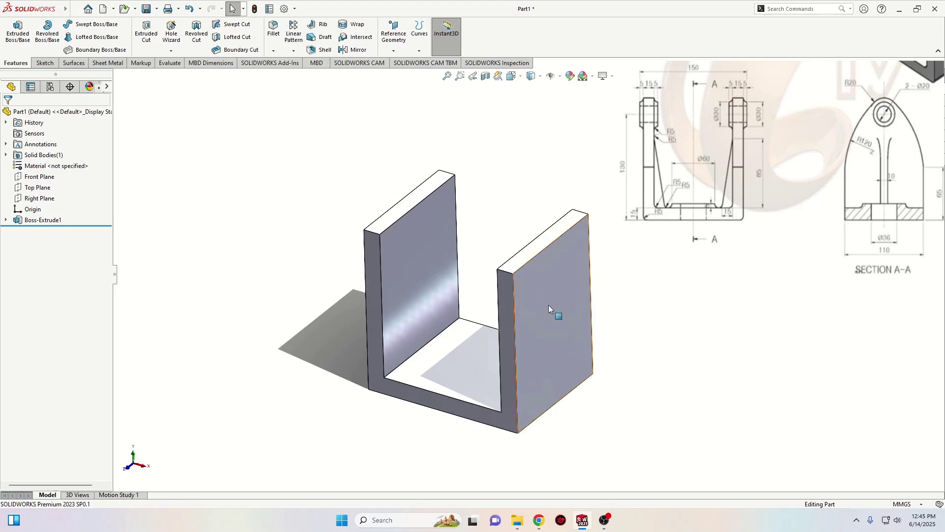
{"action": "left_click", "coordinate": [557, 282]}
{"action": "left_click", "coordinate": [601, 254]}
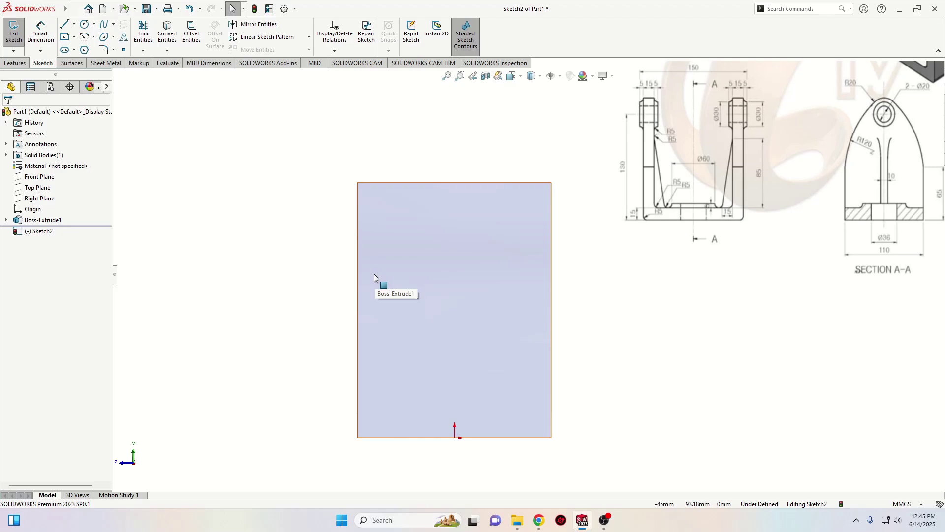
{"action": "left_click", "coordinate": [66, 25]}
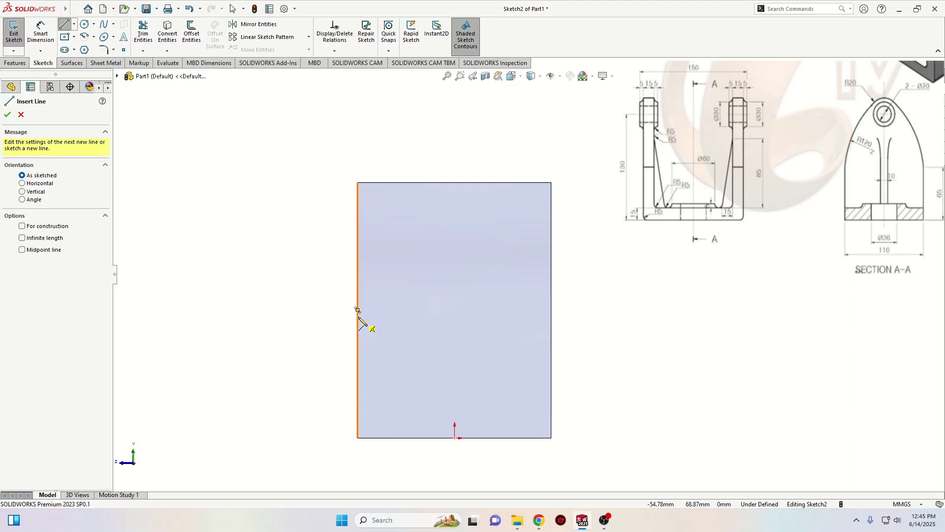
{"action": "left_click", "coordinate": [358, 317]}
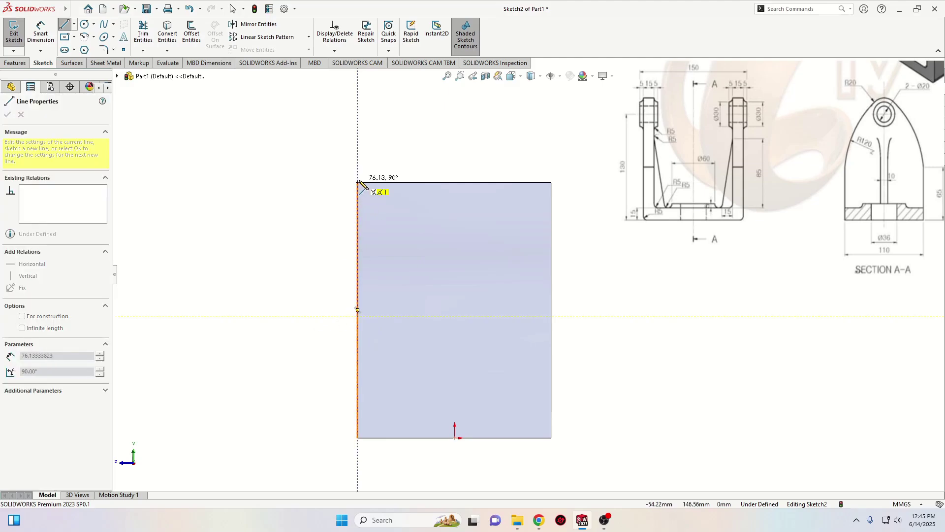
{"action": "left_click", "coordinate": [358, 142]}
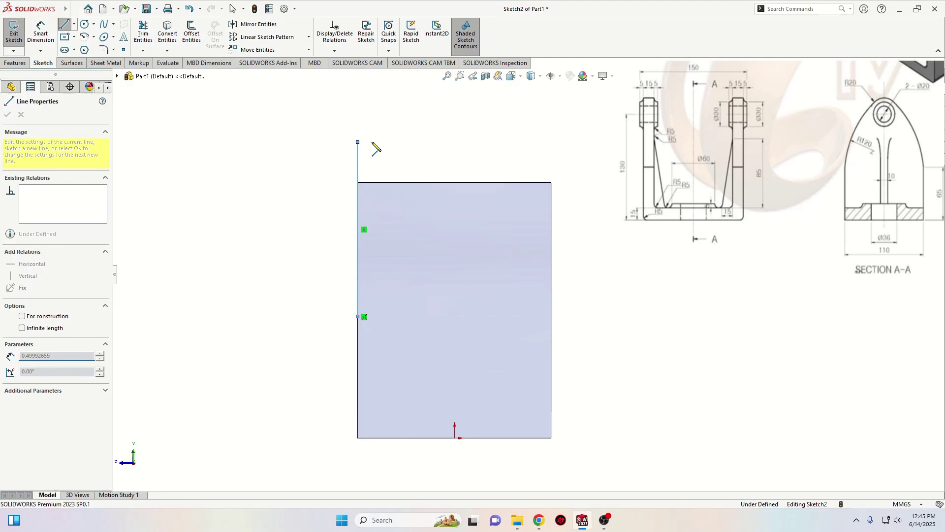
{"action": "left_click", "coordinate": [550, 142]}
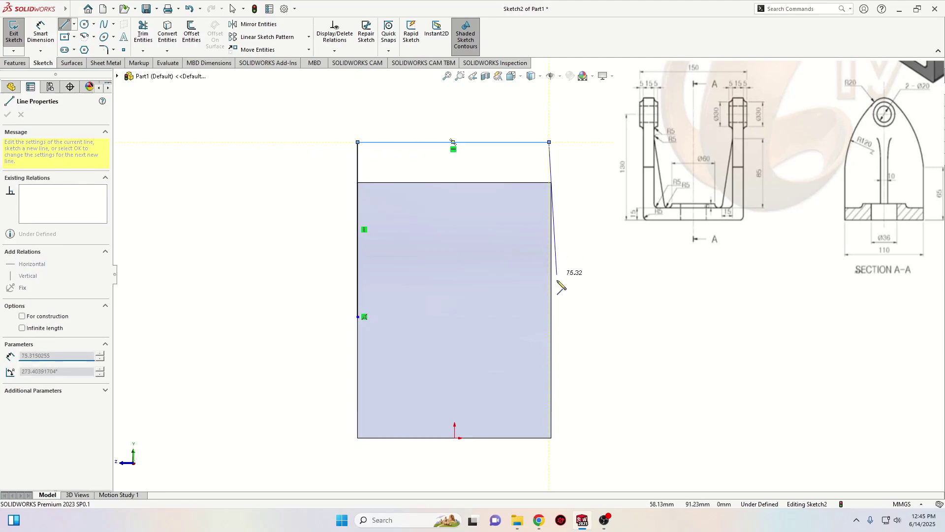
{"action": "left_click", "coordinate": [551, 316]}
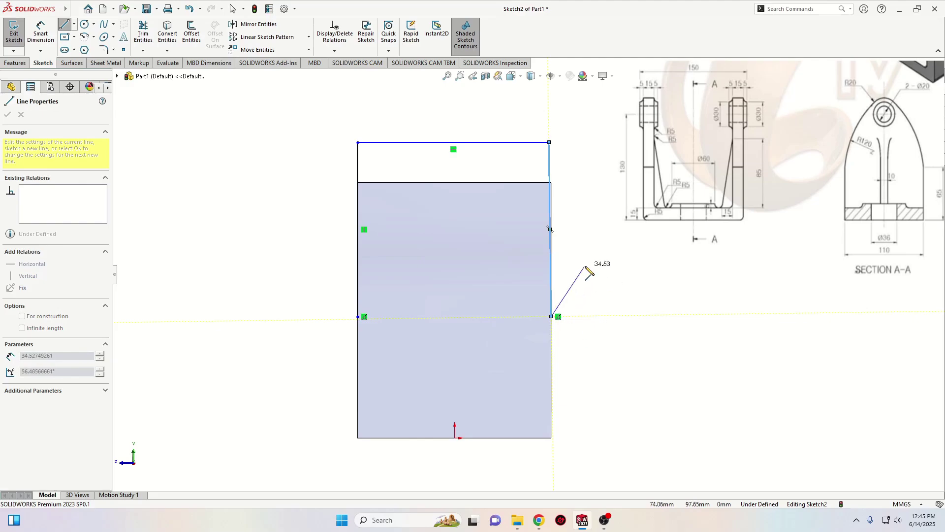
{"action": "right_click", "coordinate": [584, 229]}
{"action": "left_click", "coordinate": [607, 274]}
Step: Make the slanted side line collinear with the adjacent wall edge and align the lower endpoints of both side lines horizontally
{"action": "left_click", "coordinate": [550, 196]}
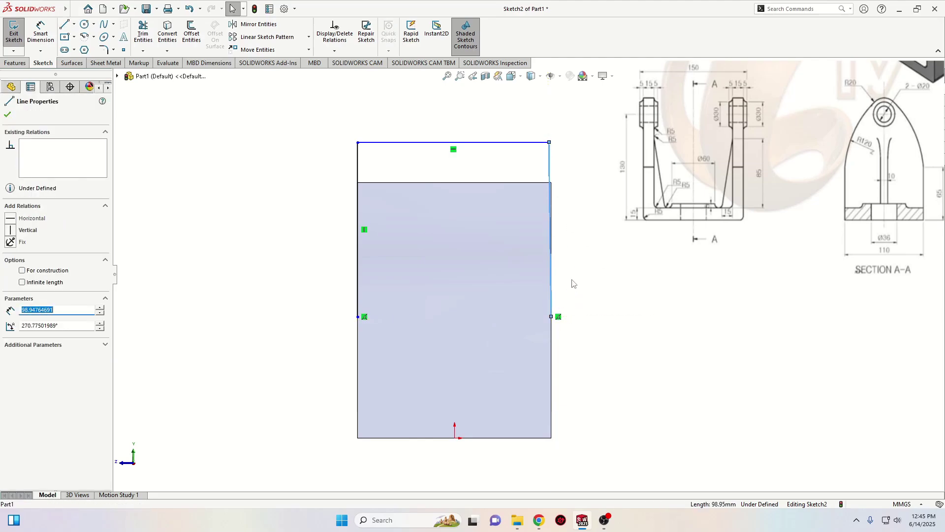
{"action": "left_click", "coordinate": [552, 346], "text": "ctrl"}
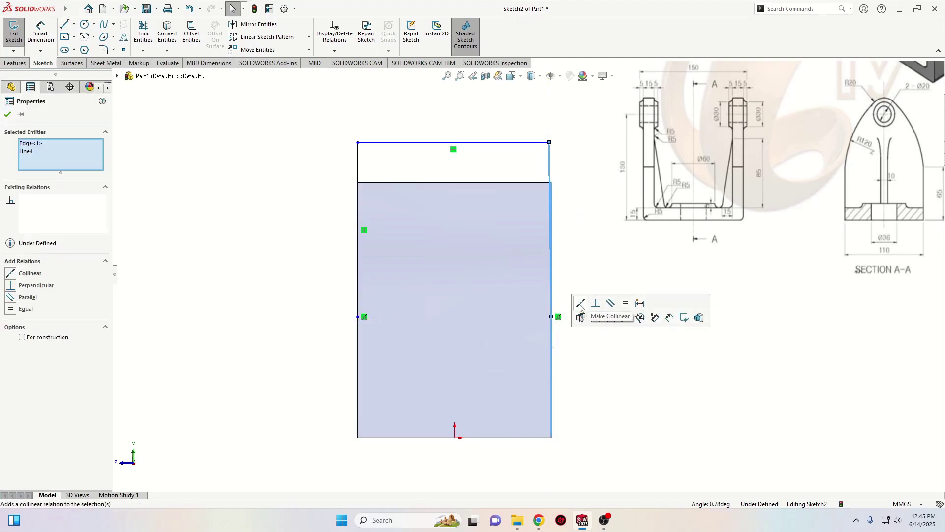
{"action": "left_click", "coordinate": [585, 307]}
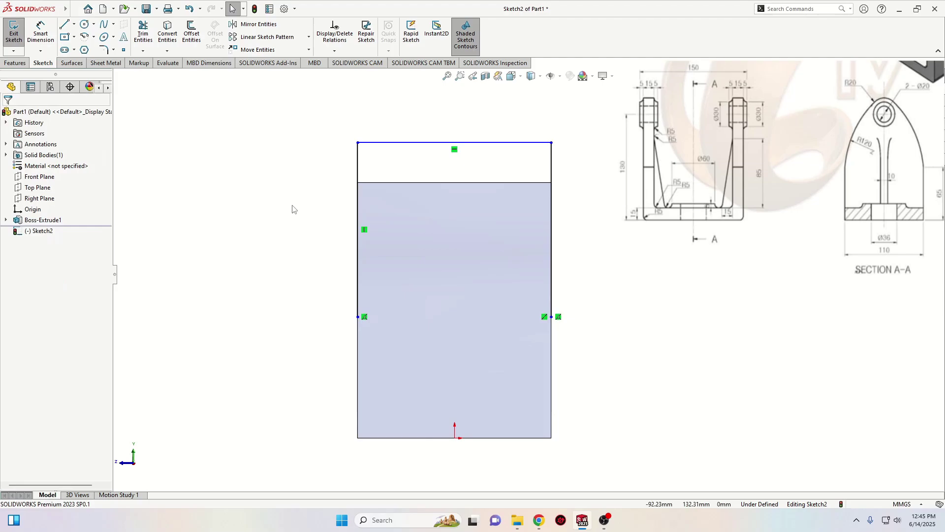
{"action": "left_click", "coordinate": [358, 316]}
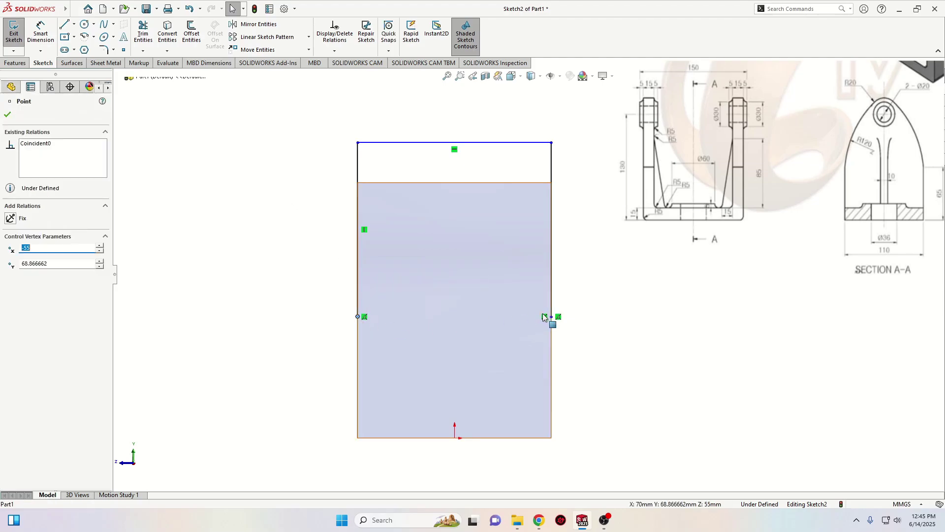
{"action": "left_click", "coordinate": [552, 317], "text": "ctrl"}
{"action": "left_click", "coordinate": [582, 274]}
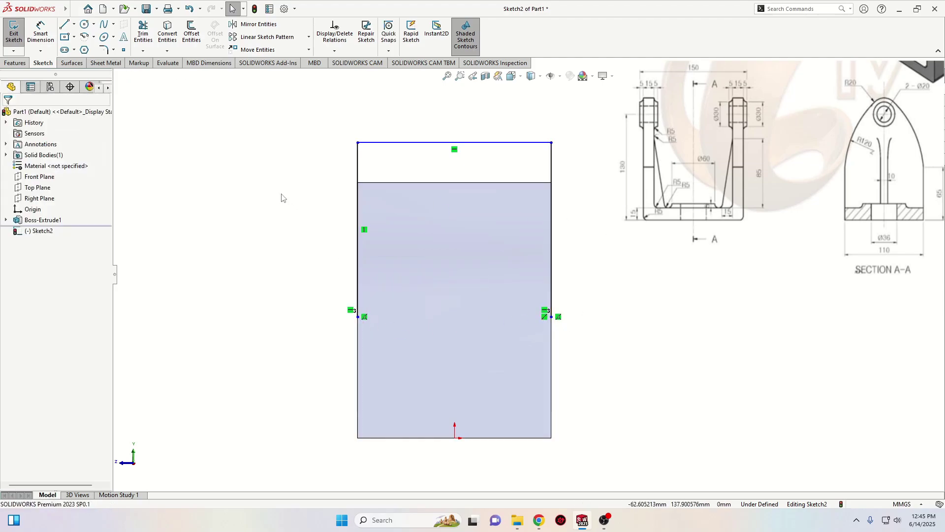
Step: Dimension the height from the wall's bottom edge to the side line's lower endpoint as 65 mm
{"action": "left_click", "coordinate": [40, 31]}
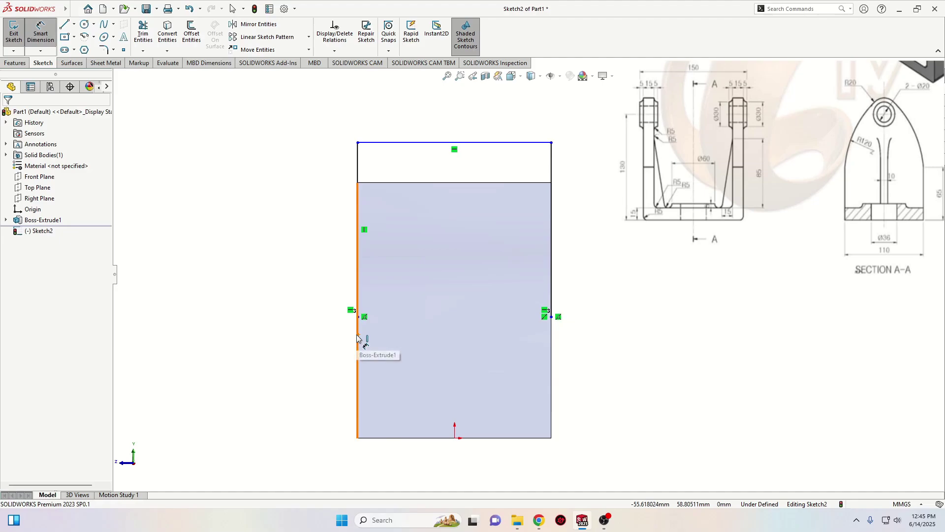
{"action": "left_click", "coordinate": [358, 316]}
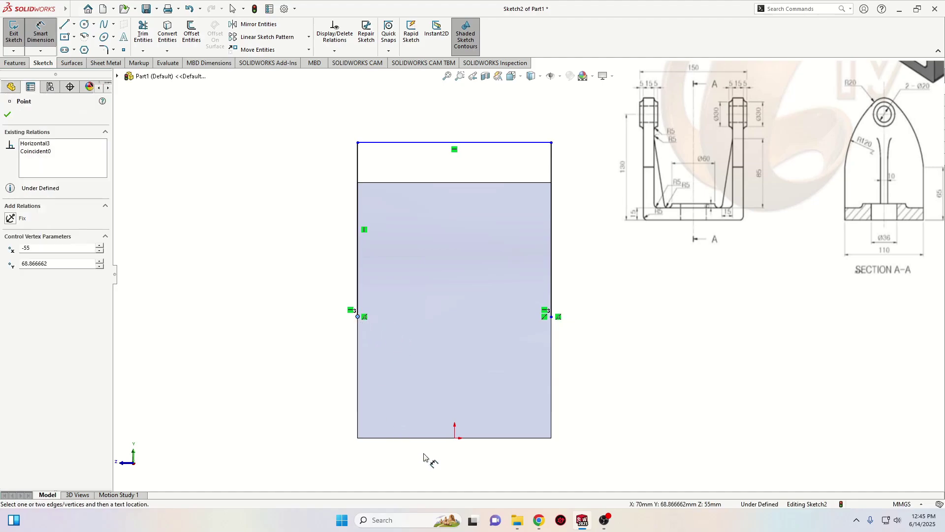
{"action": "left_click", "coordinate": [420, 437]}
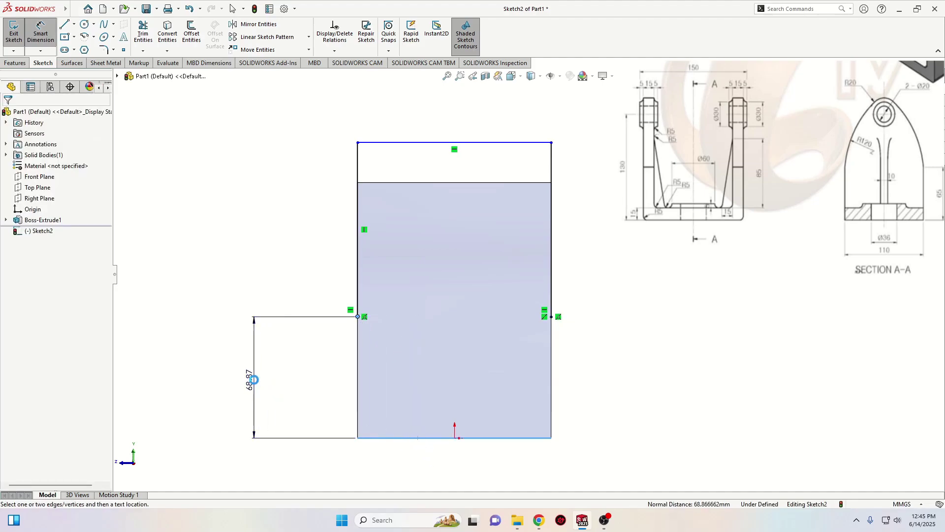
{"action": "left_click", "coordinate": [252, 380]}
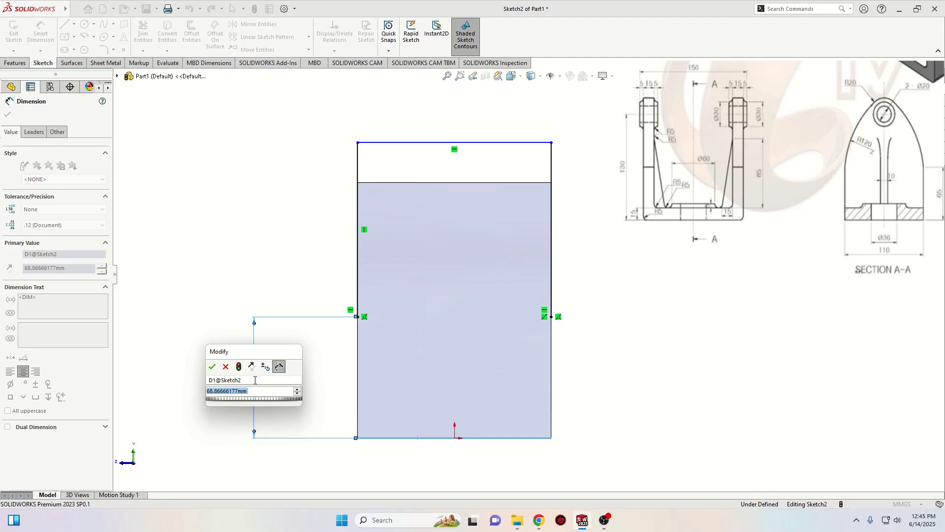
{"action": "type", "text": "65"}
{"action": "key", "text": "Return"}
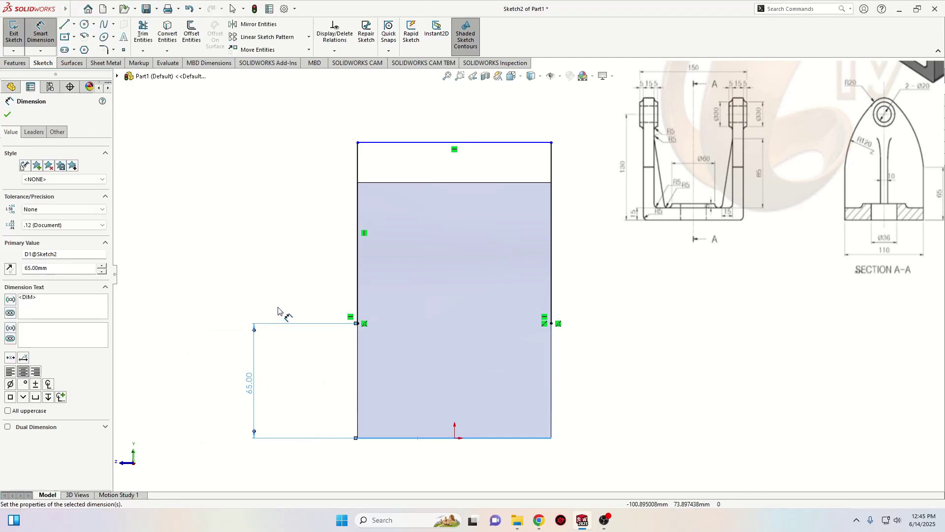
{"action": "right_click", "coordinate": [277, 179]}
{"action": "left_click", "coordinate": [228, 180]}
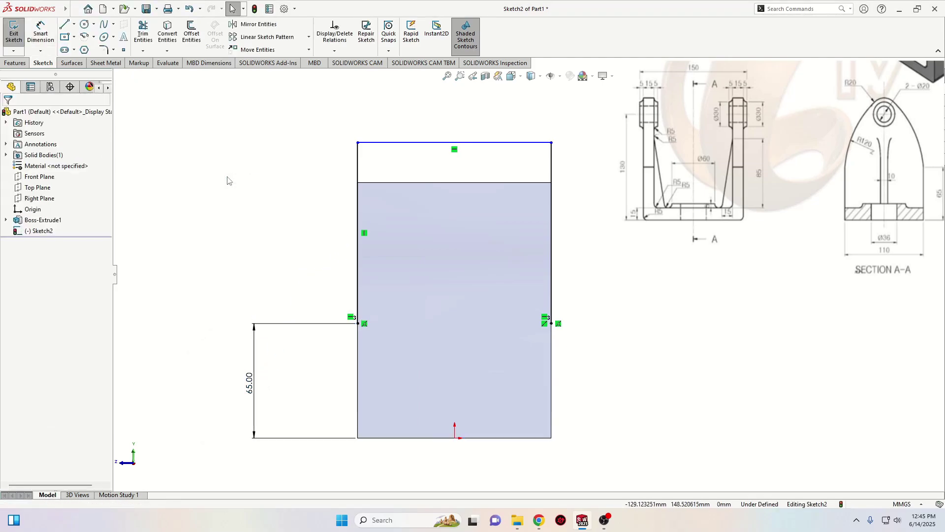
{"action": "left_click", "coordinate": [85, 25]}
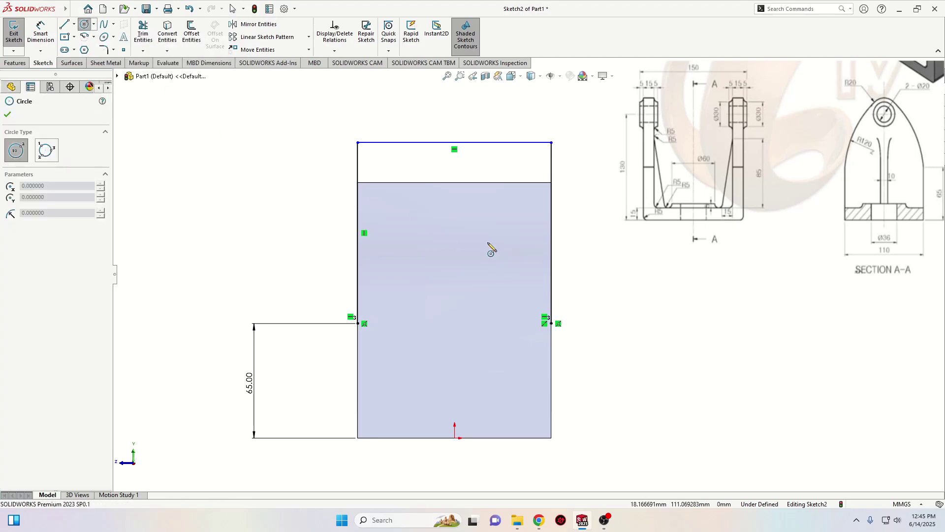
{"action": "left_click", "coordinate": [454, 218]}
{"action": "right_click", "coordinate": [422, 239]}
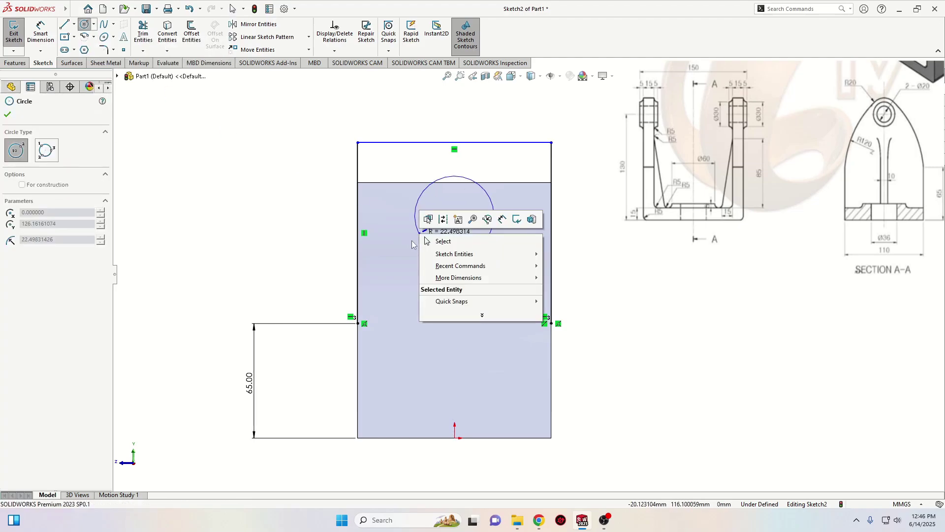
{"action": "left_click", "coordinate": [431, 242]}
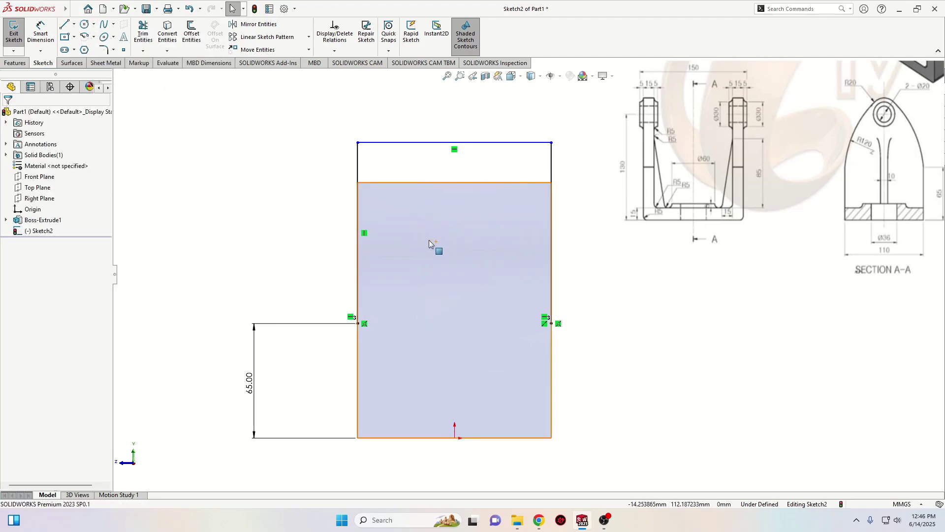
Step: Sketch a circle about 32 mm in diameter directly above the origin, just below the wall's upper edge
{"action": "left_click", "coordinate": [83, 27]}
{"action": "left_click", "coordinate": [454, 217]}
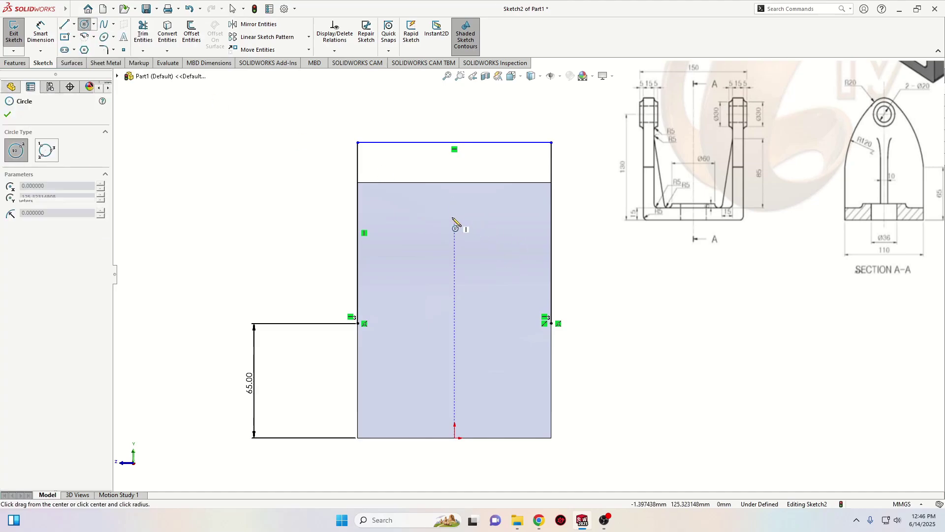
{"action": "left_click", "coordinate": [439, 240]}
{"action": "right_click", "coordinate": [303, 223]}
{"action": "left_click", "coordinate": [317, 230]}
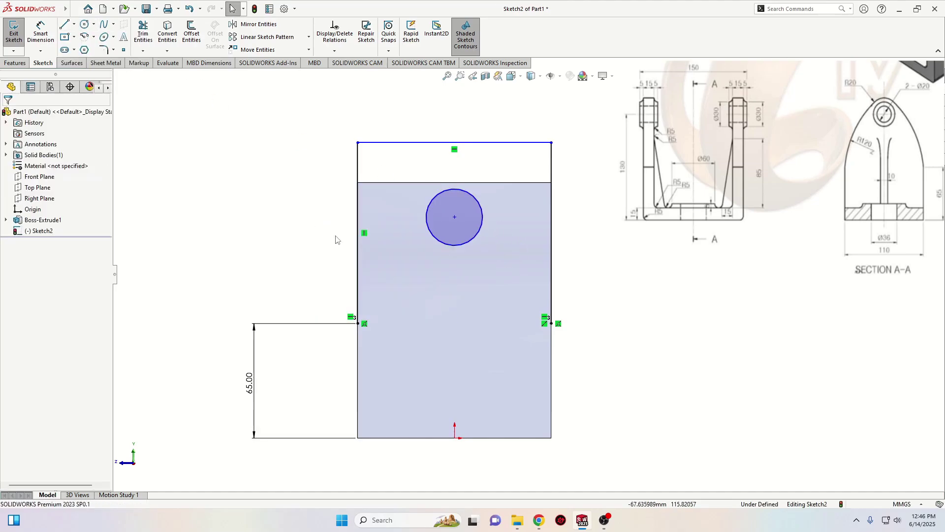
Step: Make the circle tangent to the wall's upper edge and align its center vertically with the origin
{"action": "left_click", "coordinate": [455, 193]}
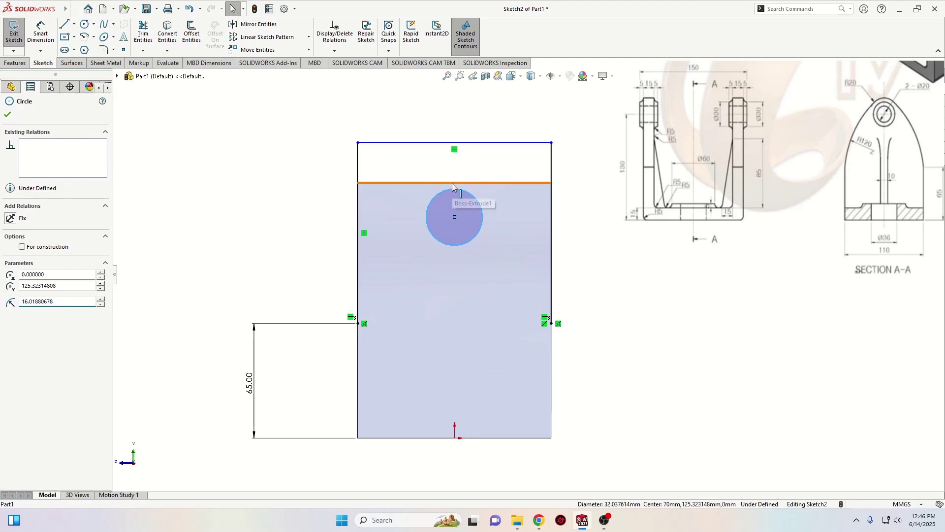
{"action": "left_click", "coordinate": [462, 183], "text": "ctrl"}
{"action": "left_click", "coordinate": [480, 140]}
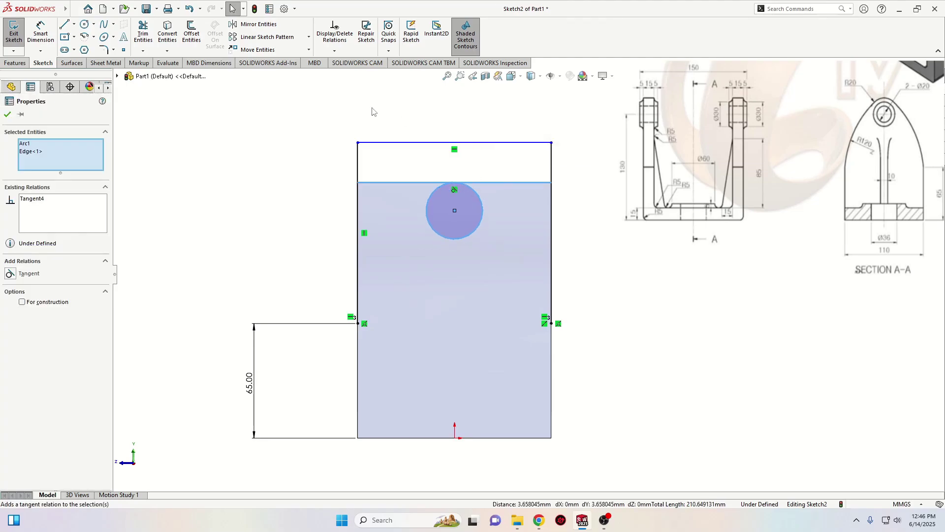
{"action": "left_click", "coordinate": [371, 111]}
{"action": "left_click", "coordinate": [455, 210]}
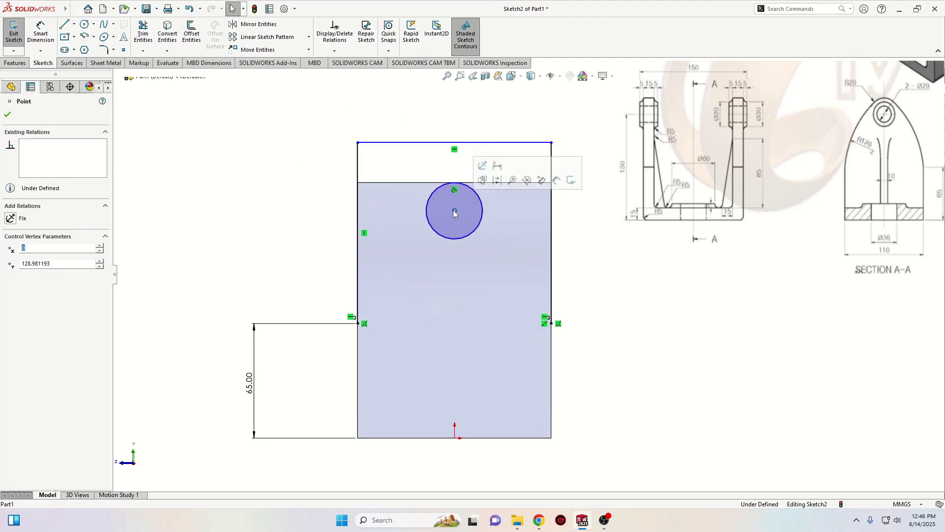
{"action": "left_click", "coordinate": [454, 438], "text": "ctrl"}
{"action": "left_click", "coordinate": [497, 397]}
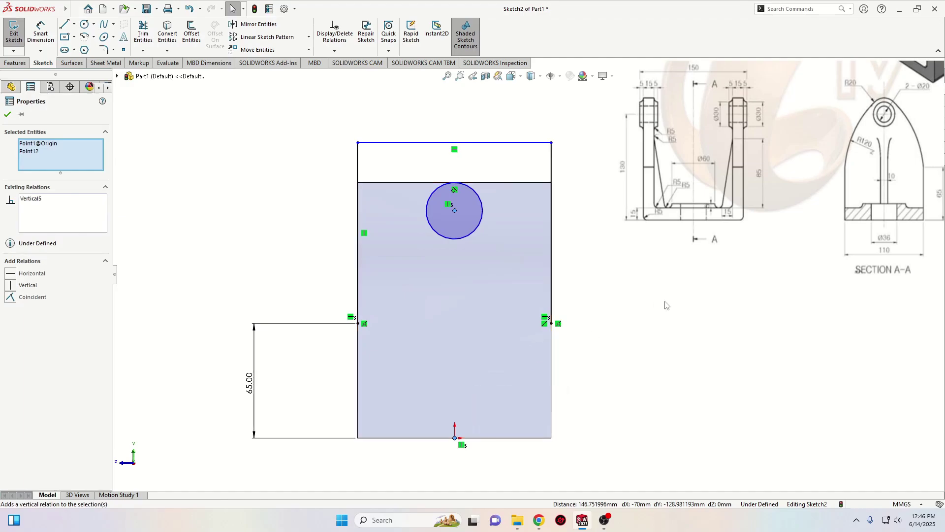
{"action": "key", "text": "Escape"}
Step: Dimension the circle near the wall's upper edge with a diameter of 40 mm
{"action": "left_click", "coordinate": [41, 30]}
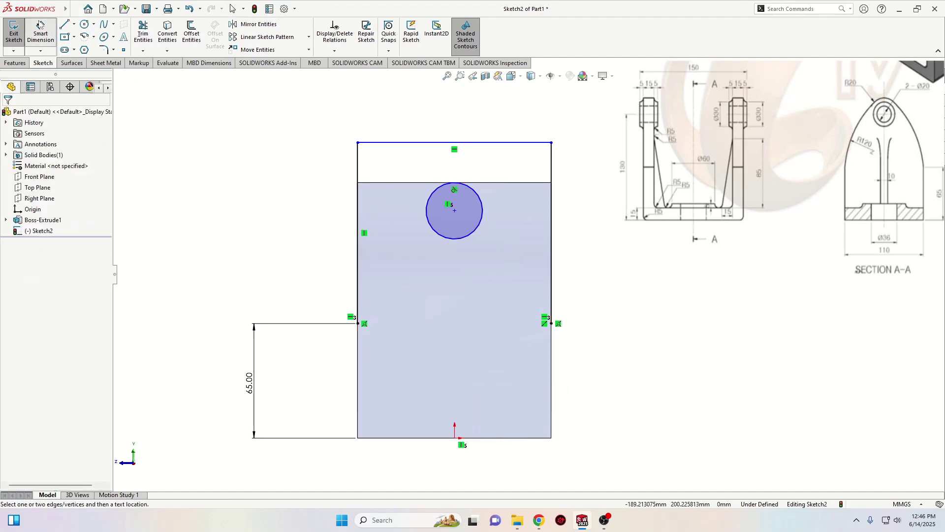
{"action": "left_click", "coordinate": [443, 197]}
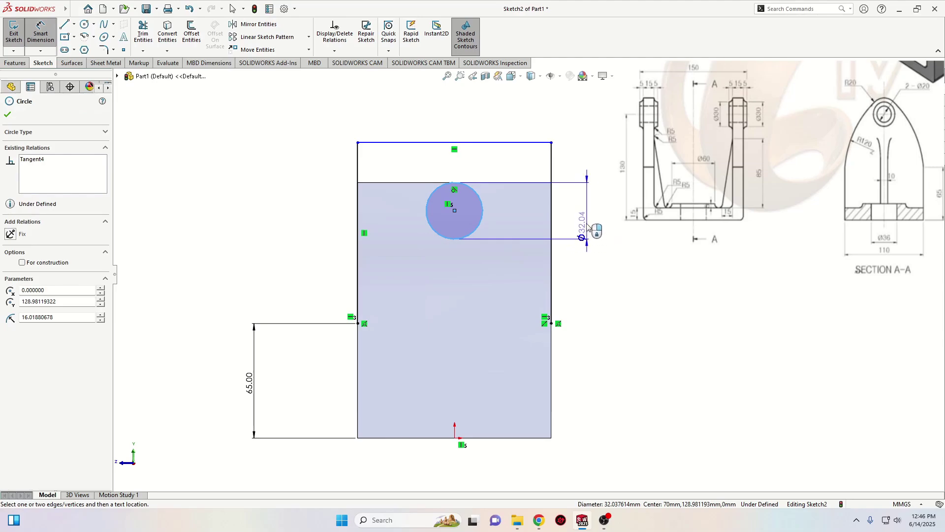
{"action": "left_click", "coordinate": [590, 211]}
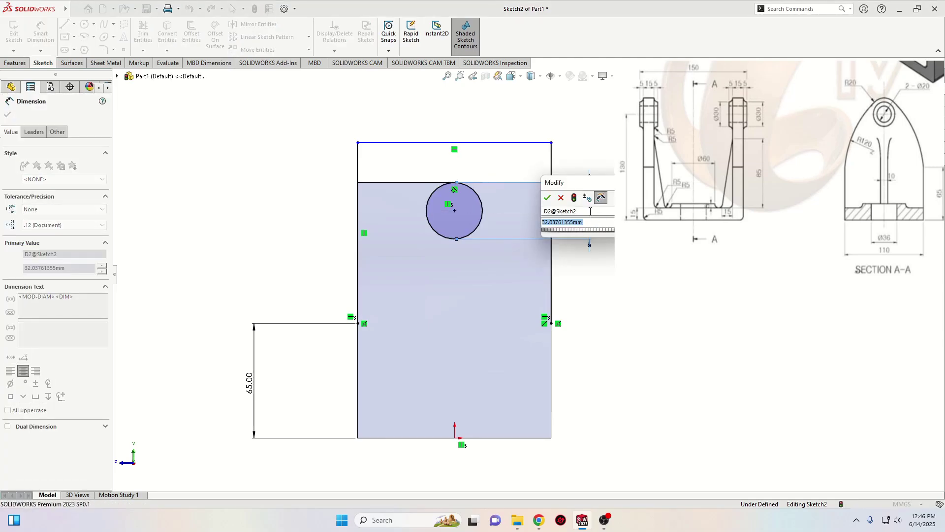
{"action": "type", "text": "40"}
{"action": "key", "text": "Return"}
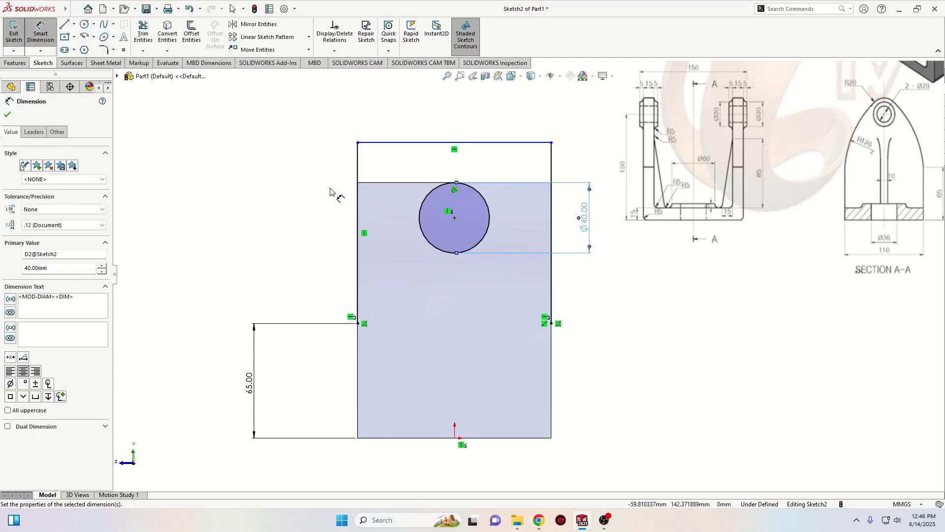
{"action": "right_click", "coordinate": [228, 193]}
{"action": "left_click", "coordinate": [261, 225]}
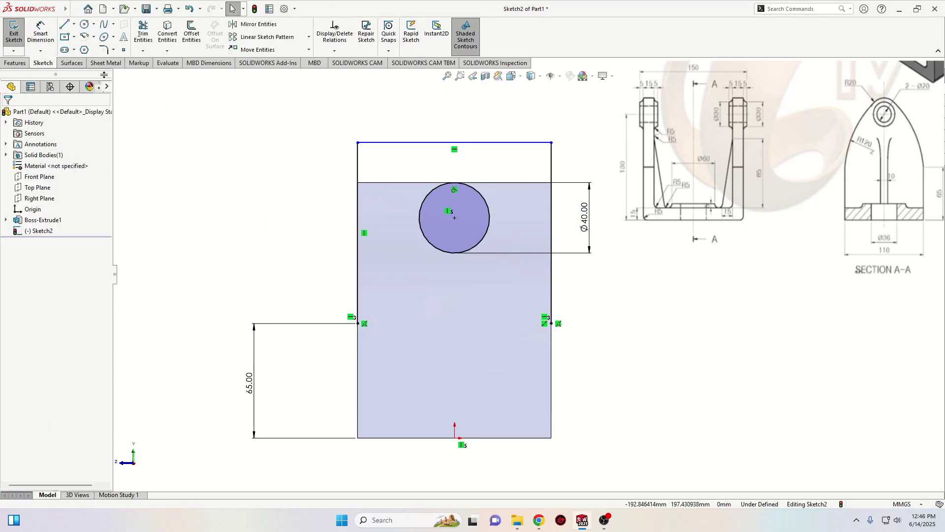
Step: Sketch a centerpoint arc of about 64 mm radius from beside the circle down past the wall's left side line
{"action": "left_click", "coordinate": [86, 37]}
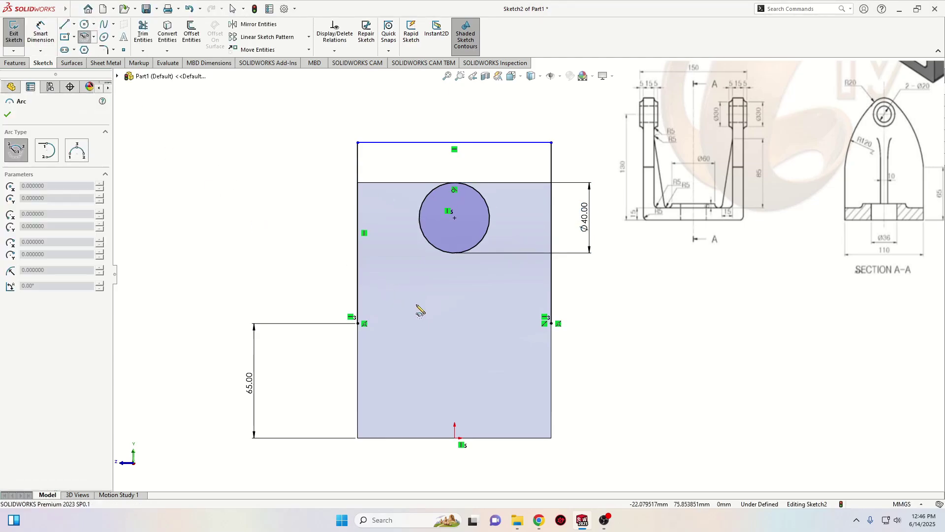
{"action": "left_click", "coordinate": [434, 326]}
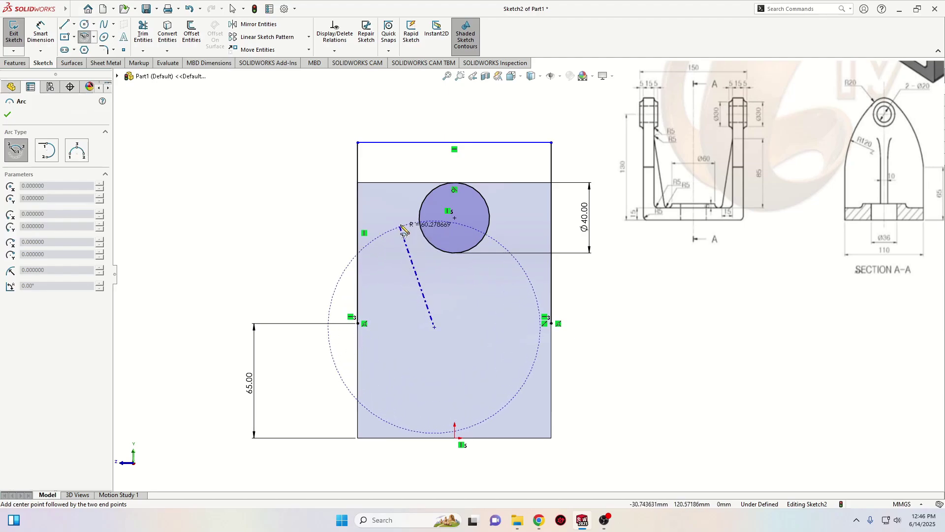
{"action": "left_click", "coordinate": [405, 218]}
{"action": "left_click", "coordinate": [344, 303]}
{"action": "right_click", "coordinate": [246, 224]}
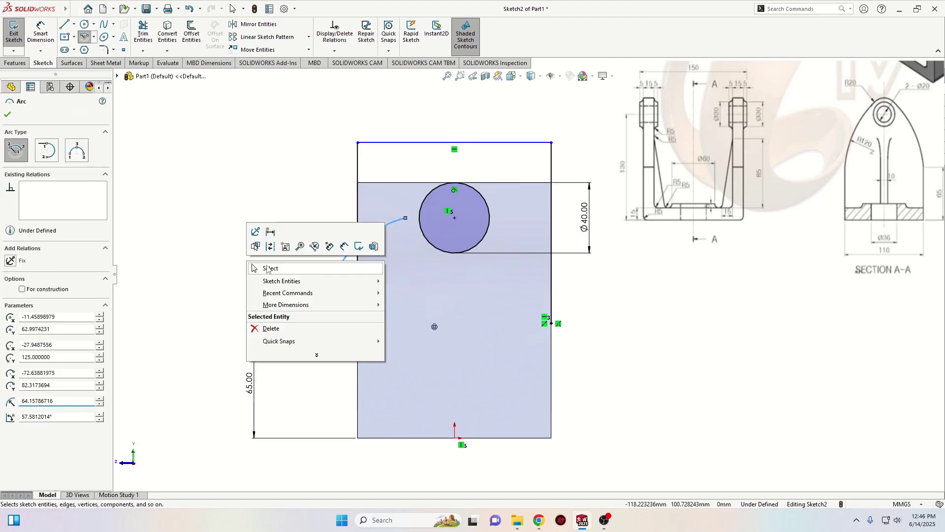
{"action": "left_click", "coordinate": [266, 276]}
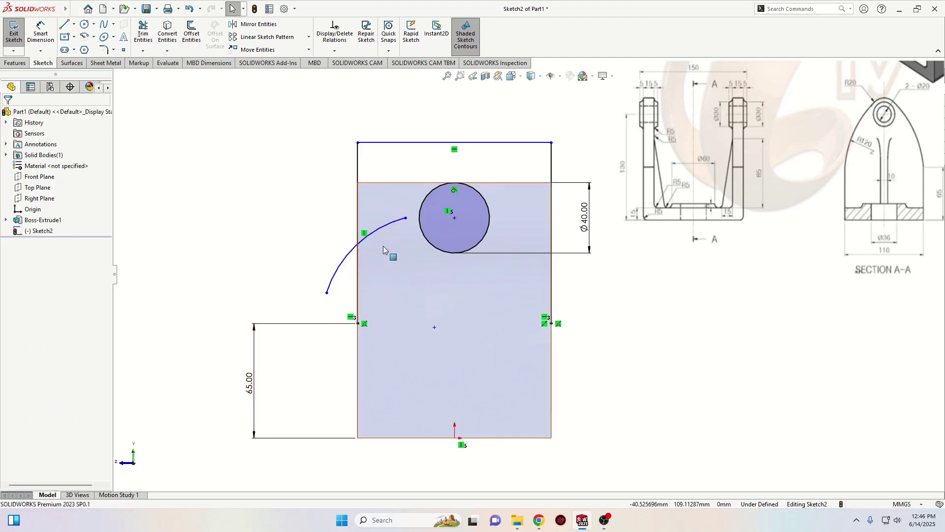
Step: Make the arc's upper endpoint coincident with the 40 mm circle
{"action": "left_click", "coordinate": [408, 221]}
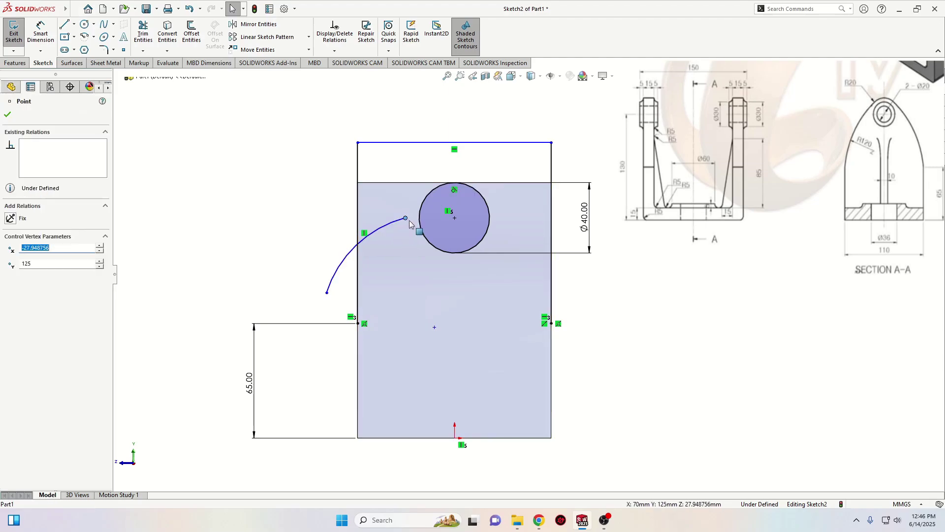
{"action": "left_click", "coordinate": [420, 219], "text": "ctrl"}
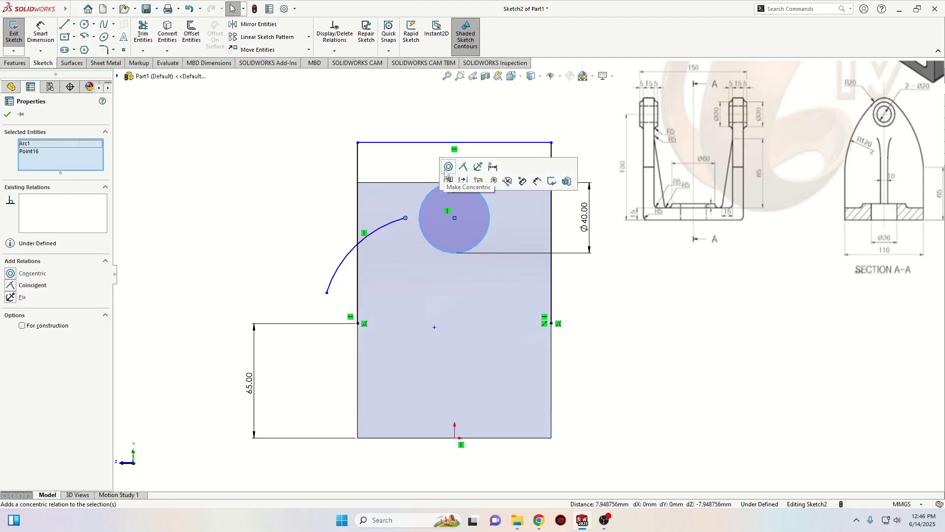
{"action": "left_click", "coordinate": [471, 168]}
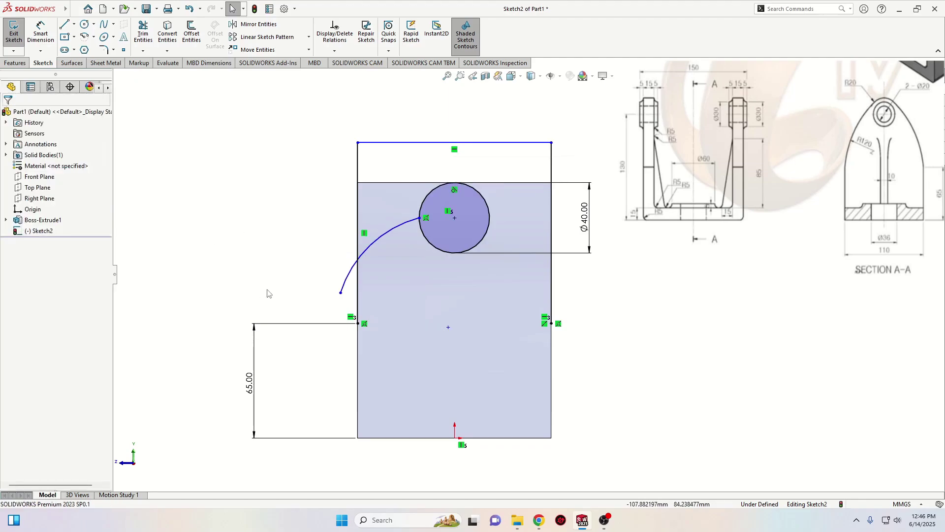
Step: Move the arc's lower endpoint close to the left side line's lower end and make the arc tangent to that line
{"action": "left_click_drag", "start_coordinate": [340, 295], "coordinate": [364, 321]}
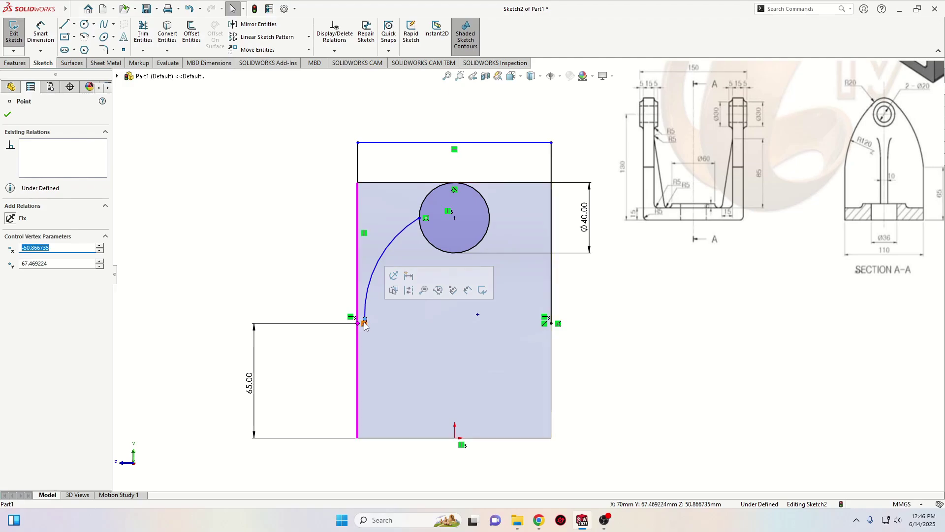
{"action": "left_click", "coordinate": [366, 315]}
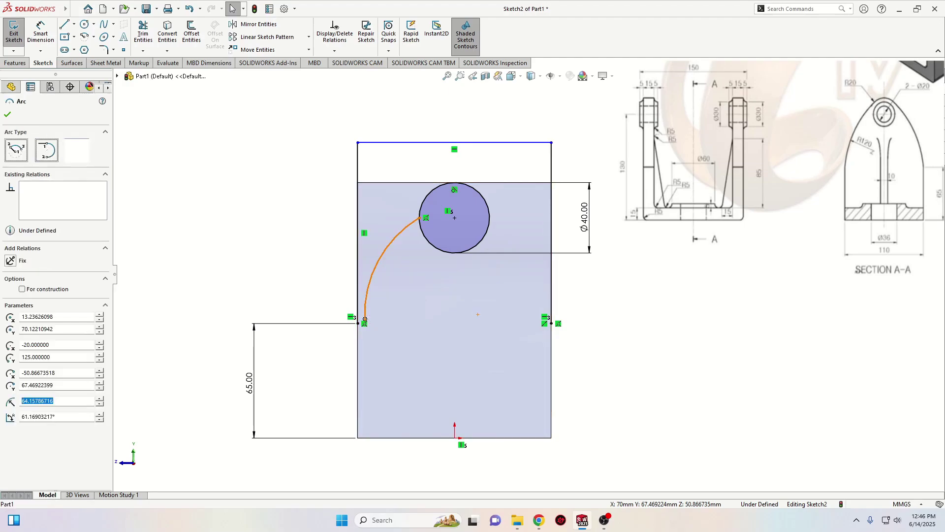
{"action": "left_click", "coordinate": [359, 311], "text": "ctrl"}
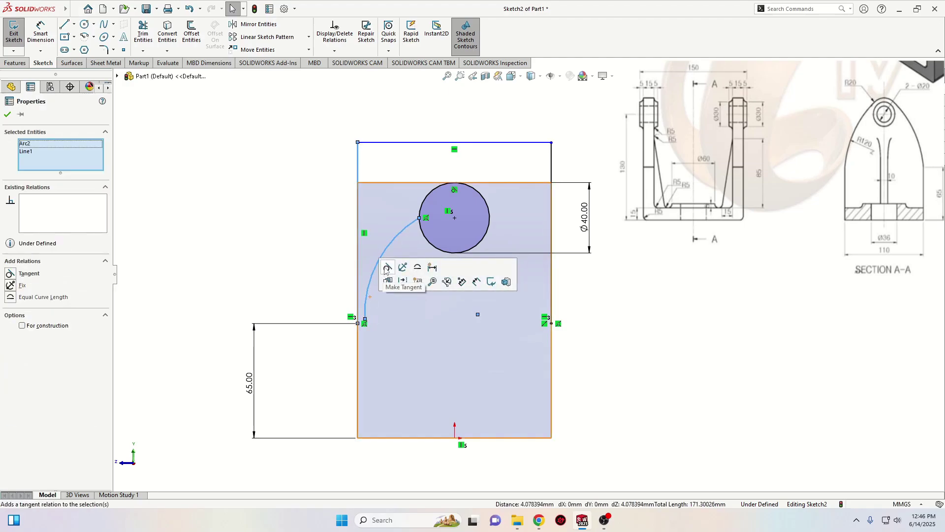
{"action": "left_click", "coordinate": [386, 269]}
{"action": "left_click", "coordinate": [270, 270]}
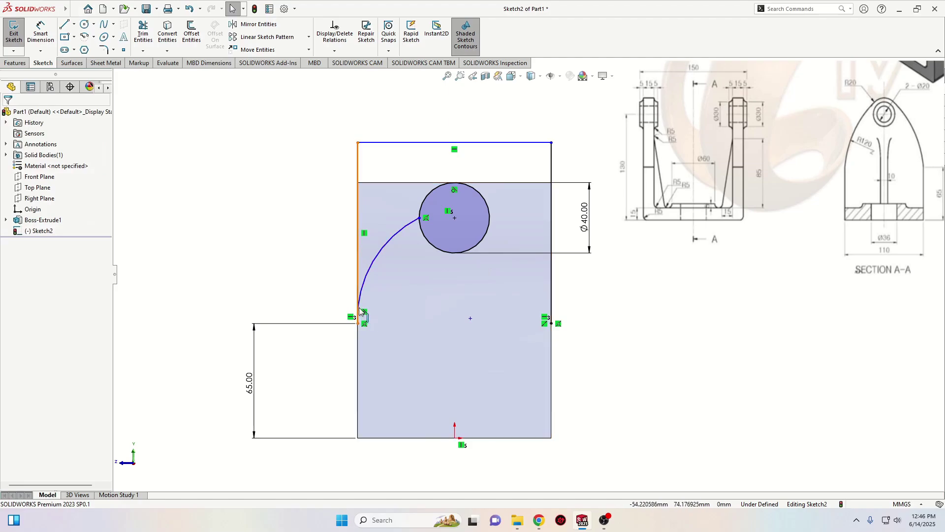
Step: Pull the arc's lower endpoint free of the side line and make it coincident with that line's lower endpoint
{"action": "scroll", "coordinate": [360, 310], "scroll_direction": "down", "scroll_amount": 5}
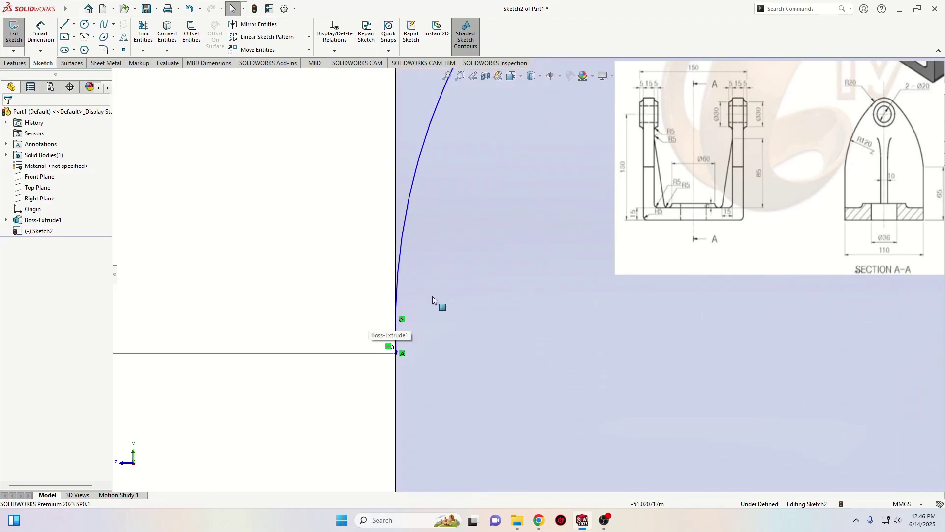
{"action": "left_click_drag", "start_coordinate": [397, 348], "coordinate": [410, 315]}
{"action": "left_click", "coordinate": [395, 353], "text": "ctrl"}
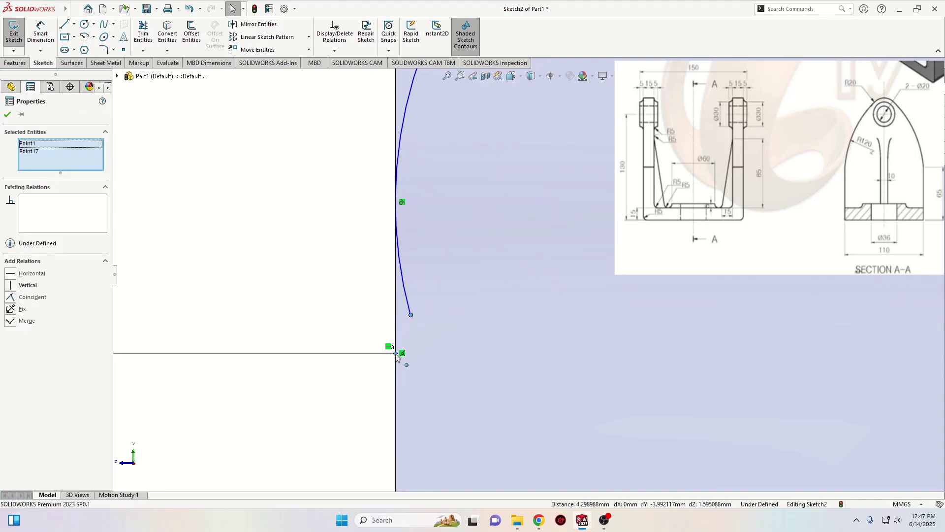
{"action": "left_click", "coordinate": [454, 316]}
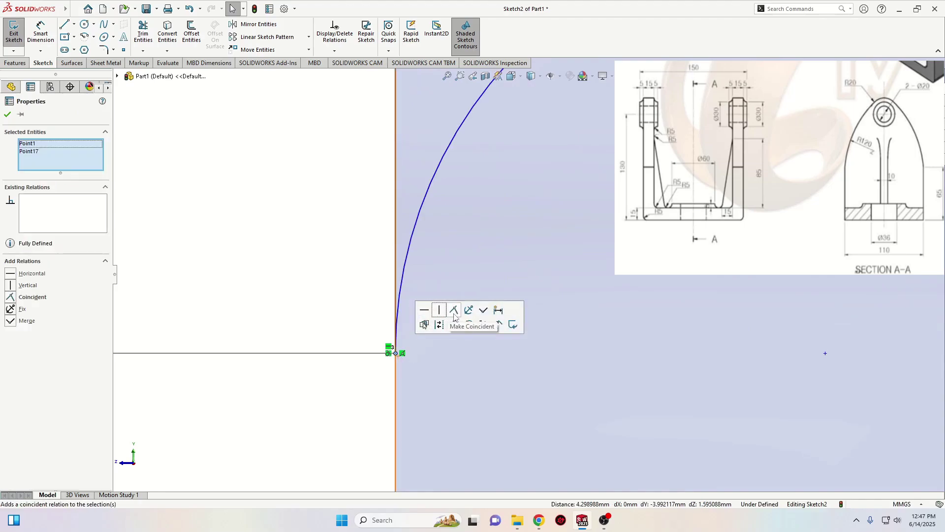
{"action": "scroll", "coordinate": [400, 356], "scroll_direction": "up", "scroll_amount": 3}
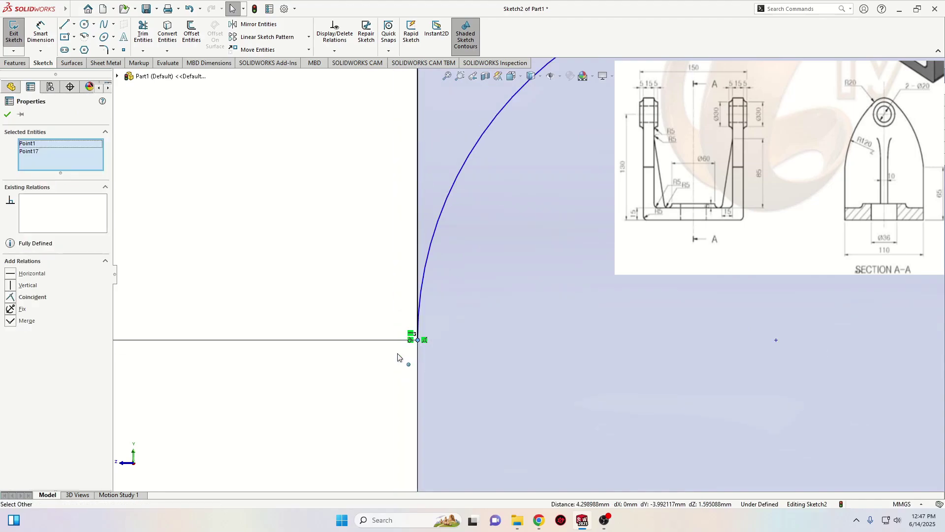
{"action": "middle_click_drag", "start_coordinate": [399, 361], "coordinate": [393, 370], "text": "ctrl"}
{"action": "left_click", "coordinate": [295, 316]}
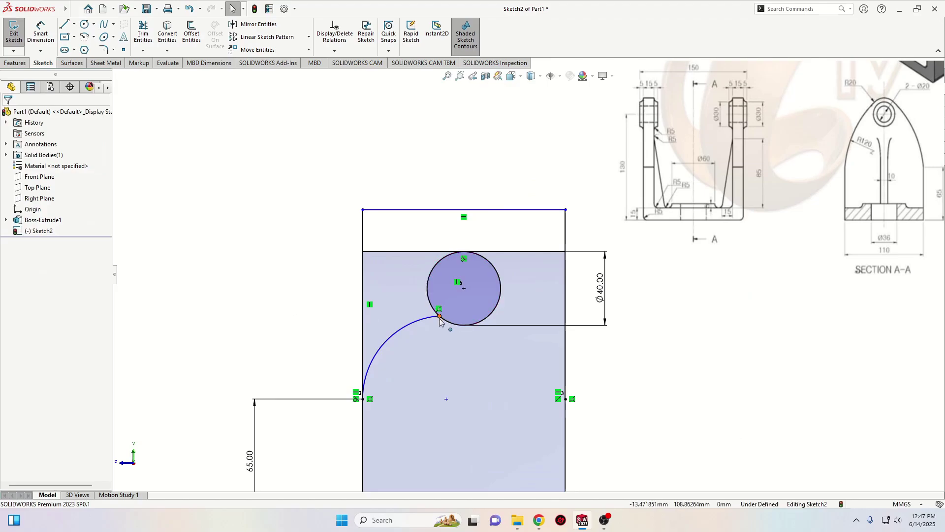
Step: Move the arc's upper endpoint higher on the 40 mm circle and make the arc tangent to the circle
{"action": "left_click_drag", "start_coordinate": [440, 316], "coordinate": [413, 285]}
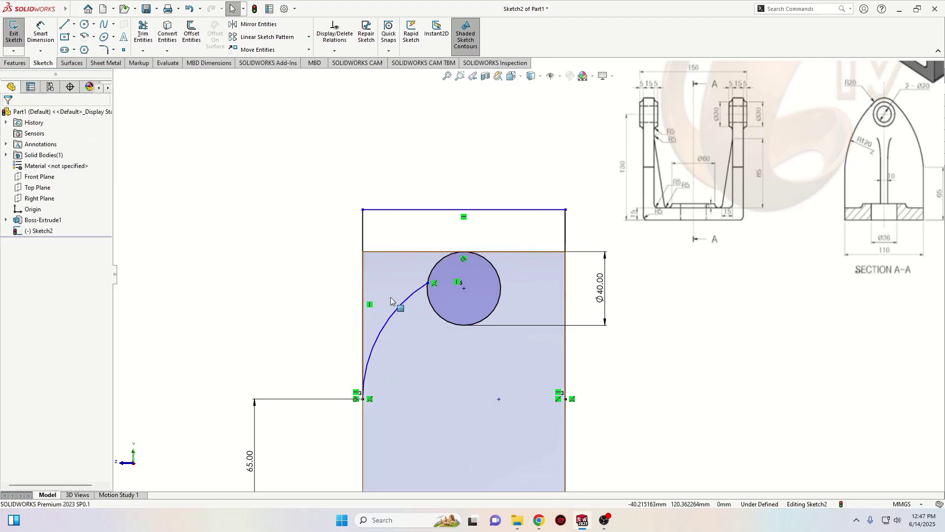
{"action": "left_click", "coordinate": [415, 290]}
{"action": "left_click", "coordinate": [427, 295], "text": "ctrl"}
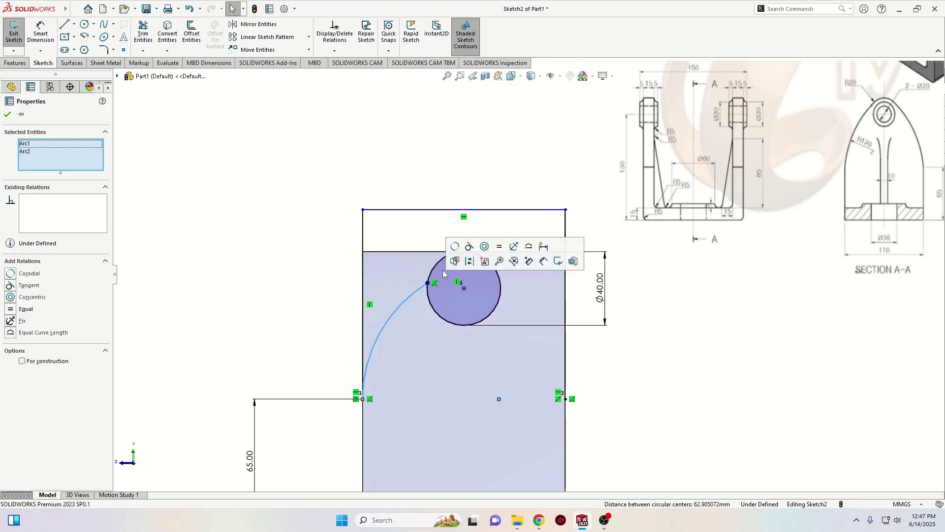
{"action": "left_click", "coordinate": [472, 250]}
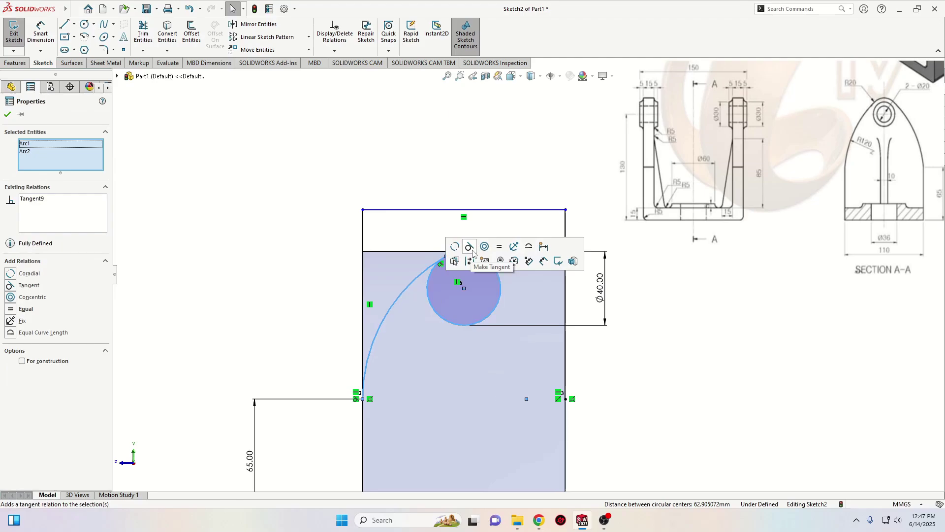
{"action": "left_click", "coordinate": [259, 302]}
{"action": "middle_click_drag", "start_coordinate": [264, 301], "coordinate": [236, 315], "text": "ctrl"}
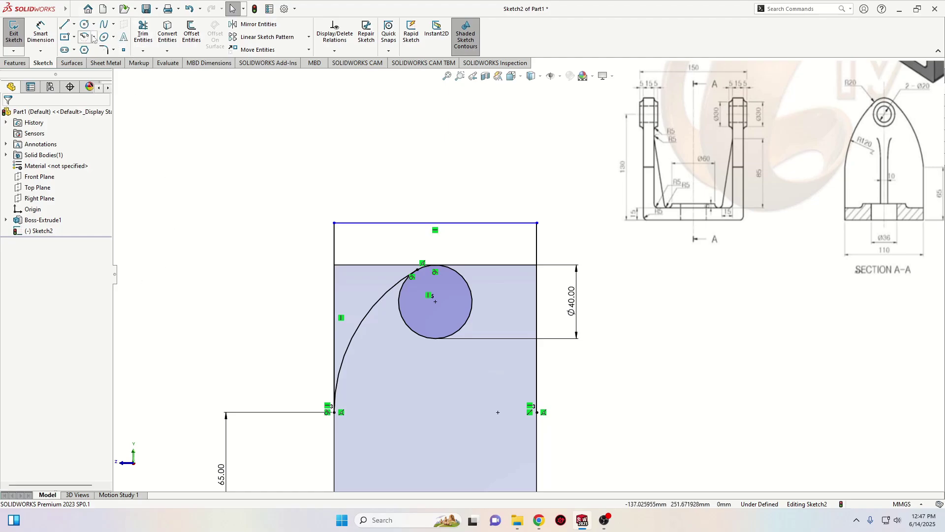
Step: Sketch a vertical centerline downward from the circle's center
{"action": "left_click", "coordinate": [74, 24]}
{"action": "left_click", "coordinate": [84, 45]}
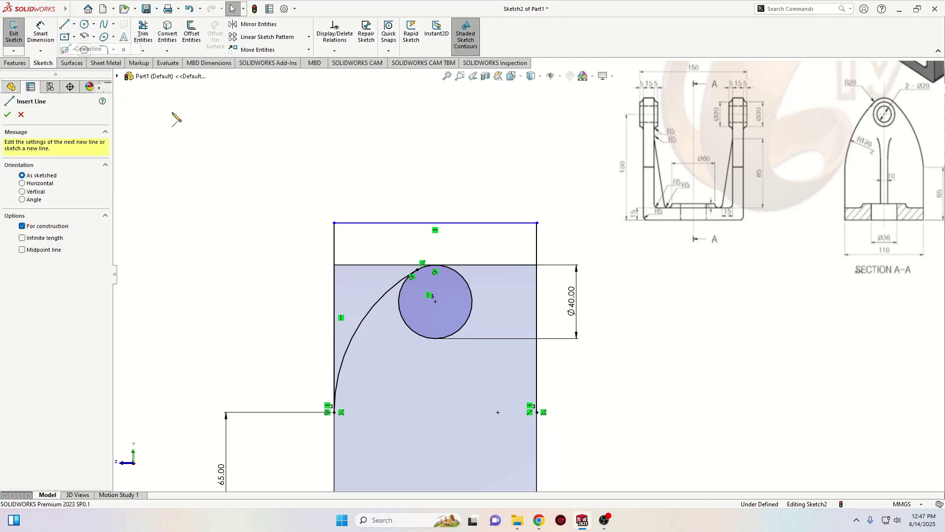
{"action": "left_click", "coordinate": [436, 301]}
{"action": "left_click", "coordinate": [435, 400]}
{"action": "key", "text": "Escape"}
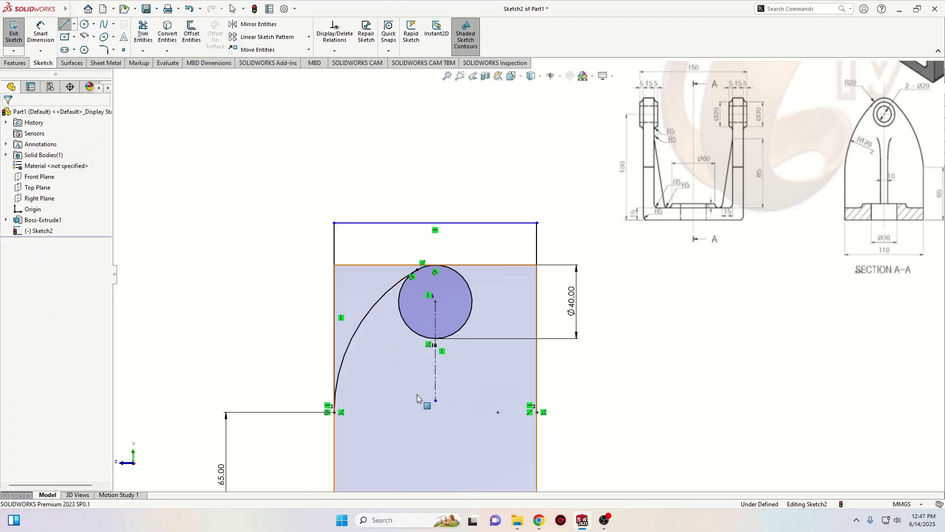
Step: Mirror the tangent arc about the vertical centerline
{"action": "left_click", "coordinate": [368, 317]}
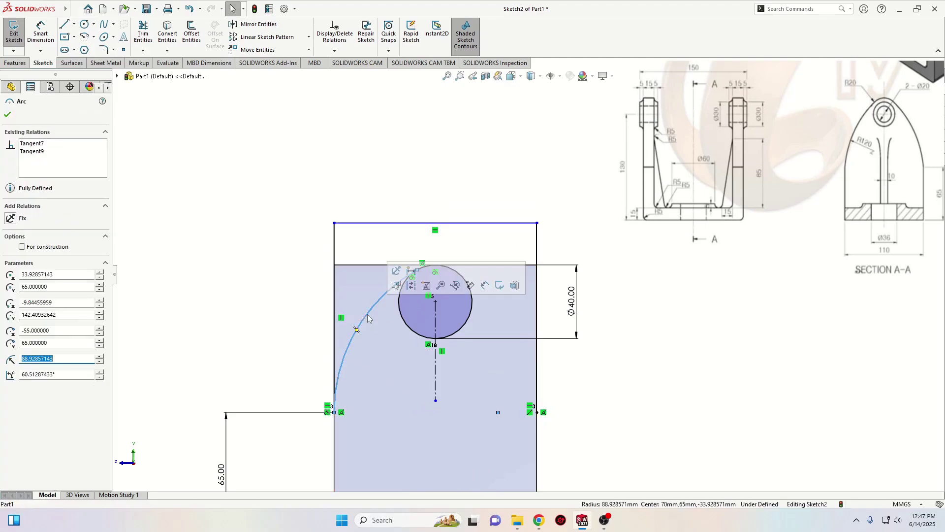
{"action": "left_click", "coordinate": [436, 365], "text": "ctrl"}
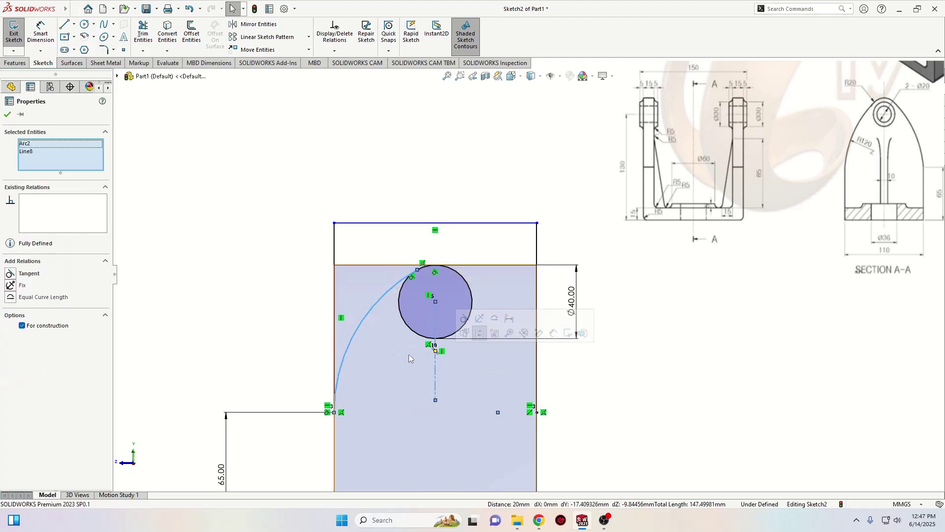
{"action": "left_click", "coordinate": [251, 24]}
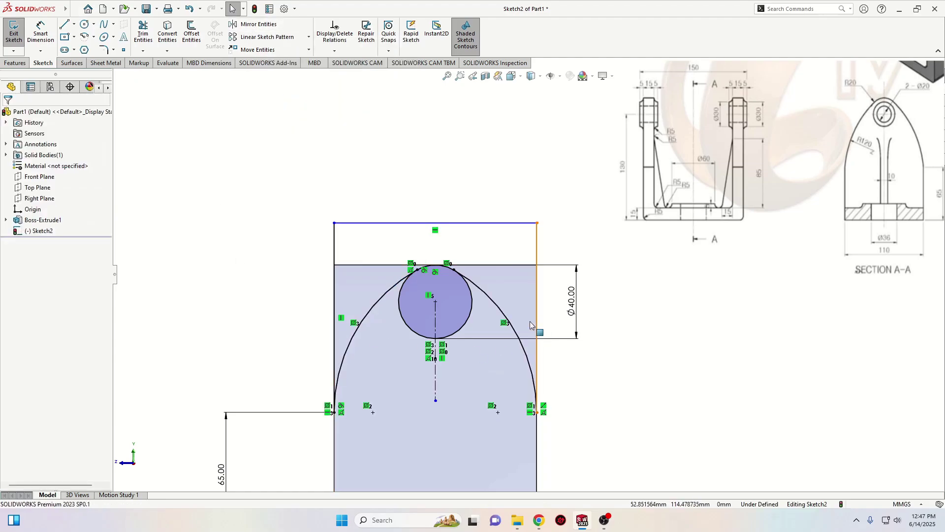
Step: Sketch a circle about 26 mm in diameter, concentric inside the 40 mm circle
{"action": "scroll", "coordinate": [426, 355], "scroll_direction": "up", "scroll_amount": 3}
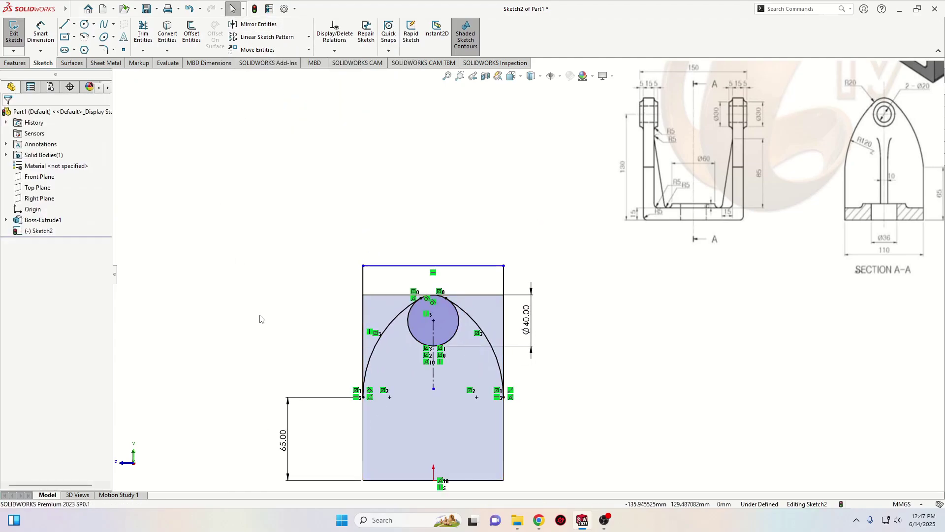
{"action": "left_click", "coordinate": [85, 25]}
{"action": "left_click", "coordinate": [433, 321]}
{"action": "left_click", "coordinate": [422, 333]}
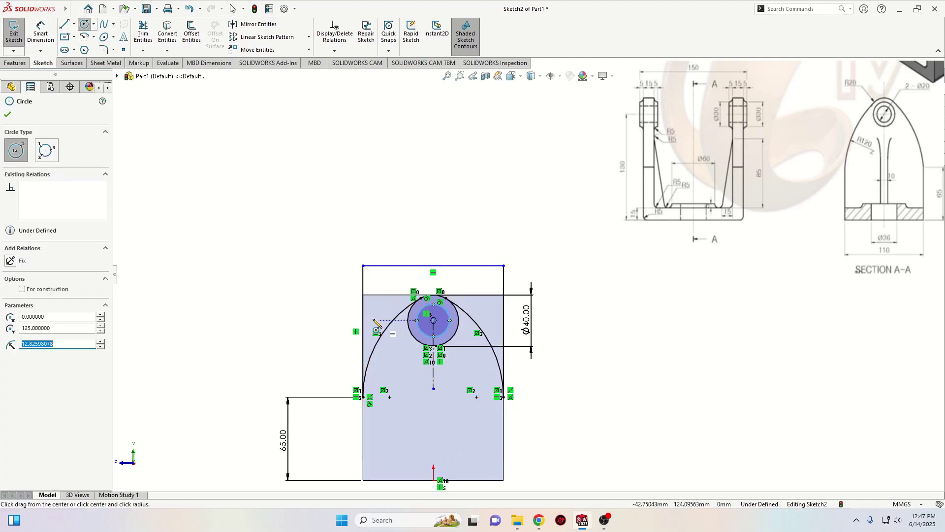
{"action": "right_click", "coordinate": [274, 256]}
{"action": "left_click", "coordinate": [288, 299]}
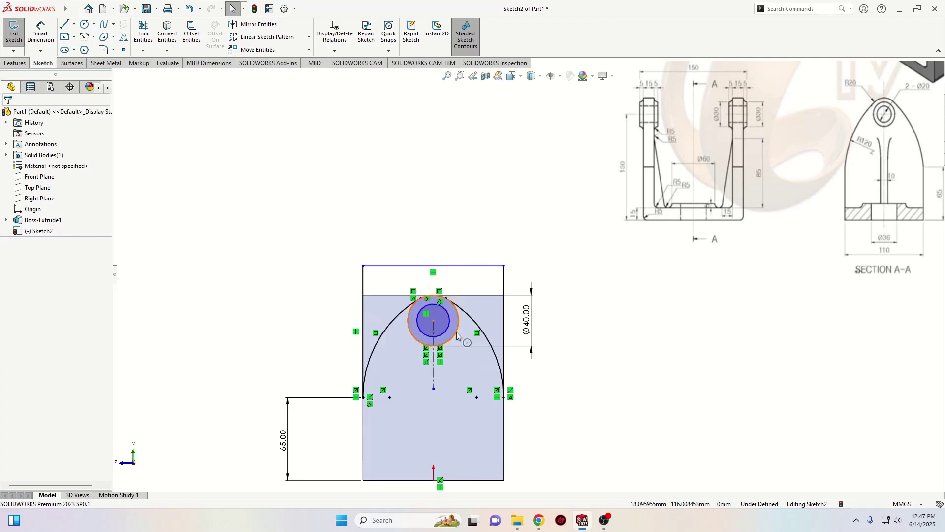
Step: Dimension the inner circle with a diameter of 20 mm
{"action": "left_click", "coordinate": [40, 32]}
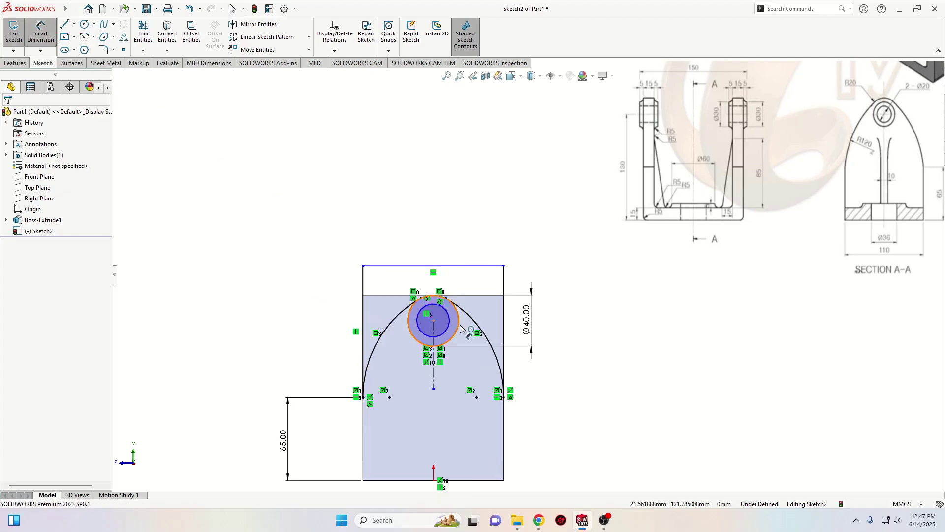
{"action": "left_click", "coordinate": [418, 319]}
{"action": "left_click", "coordinate": [326, 311]}
{"action": "type", "text": "20"}
{"action": "key", "text": "Return"}
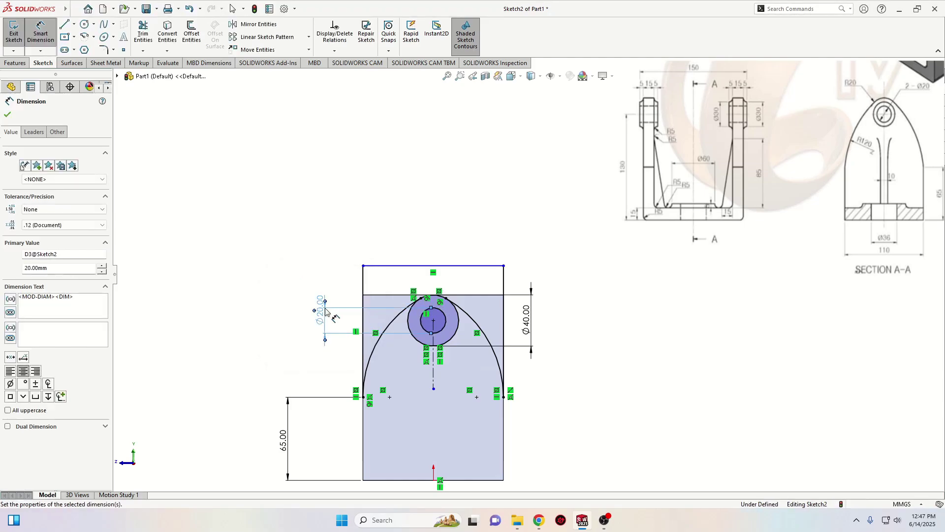
Step: Extrude-cut the pin hole and the two corner regions outside the arcs with Through All across both upright walls
{"action": "right_click", "coordinate": [251, 305]}
{"action": "left_click", "coordinate": [268, 334]}
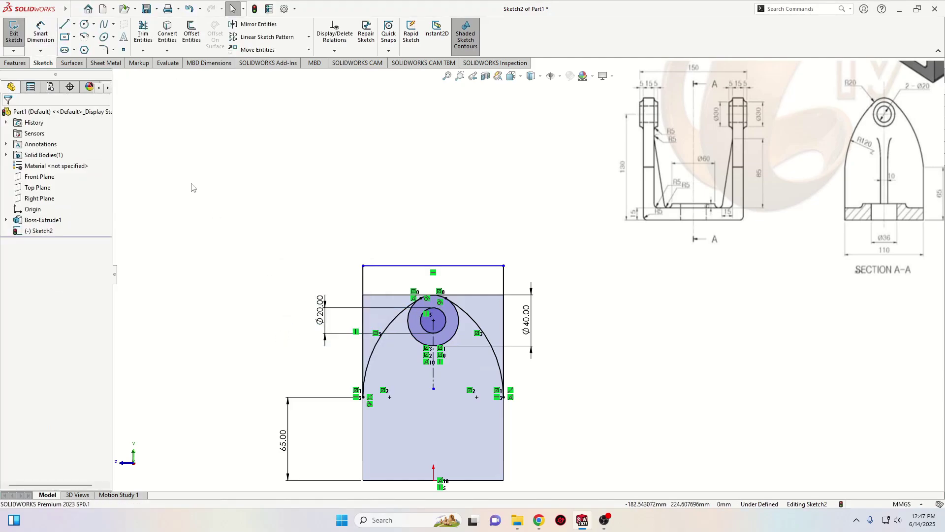
{"action": "left_click", "coordinate": [15, 62]}
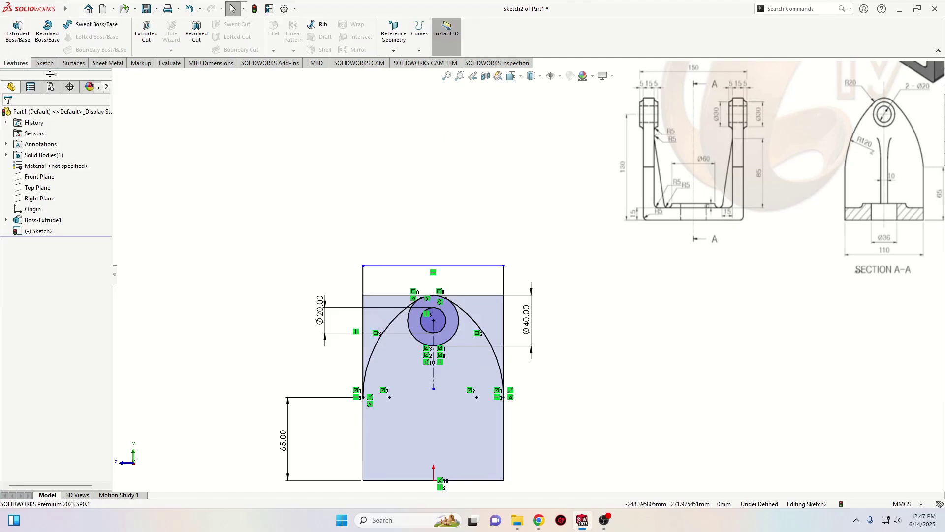
{"action": "left_click", "coordinate": [143, 29]}
{"action": "middle_click_drag", "start_coordinate": [566, 297], "coordinate": [503, 347]}
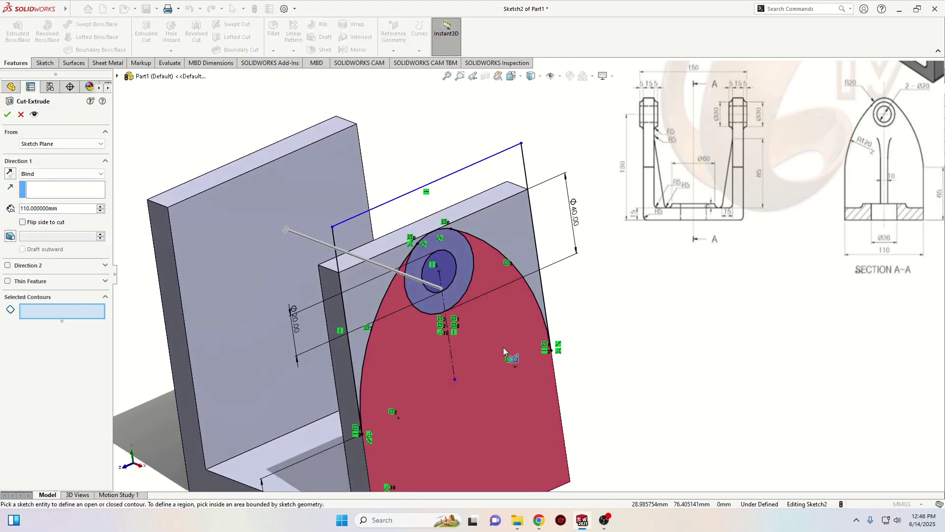
{"action": "left_click", "coordinate": [449, 270]}
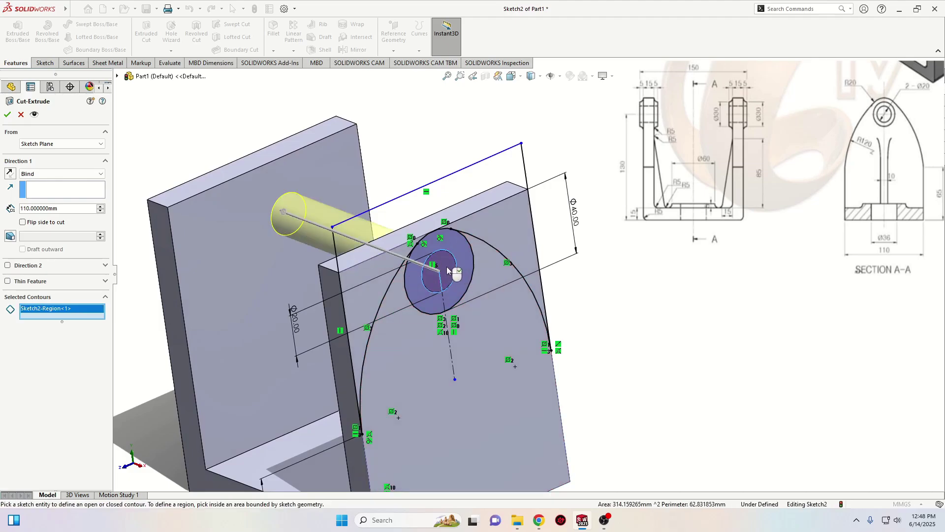
{"action": "left_click", "coordinate": [372, 288]}
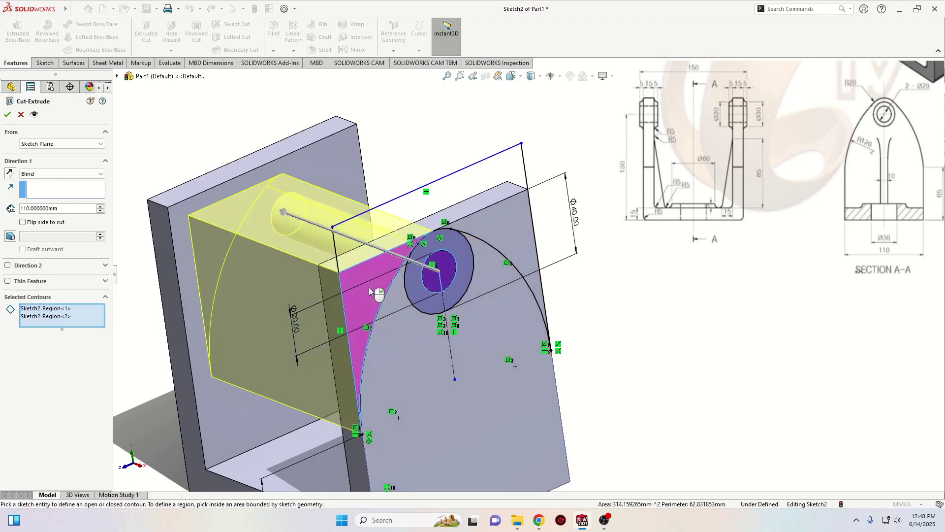
{"action": "left_click", "coordinate": [507, 241]}
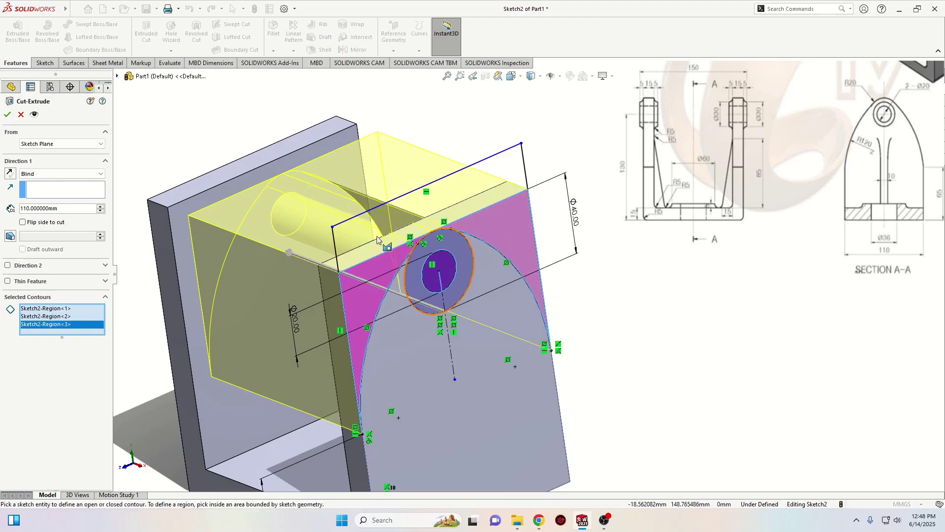
{"action": "left_click", "coordinate": [44, 174]}
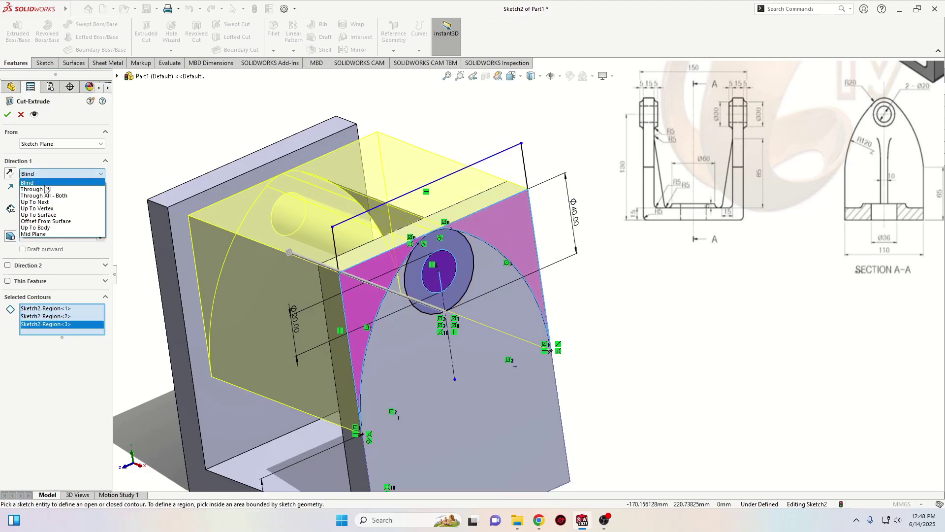
{"action": "left_click", "coordinate": [45, 189]}
{"action": "left_click", "coordinate": [7, 114]}
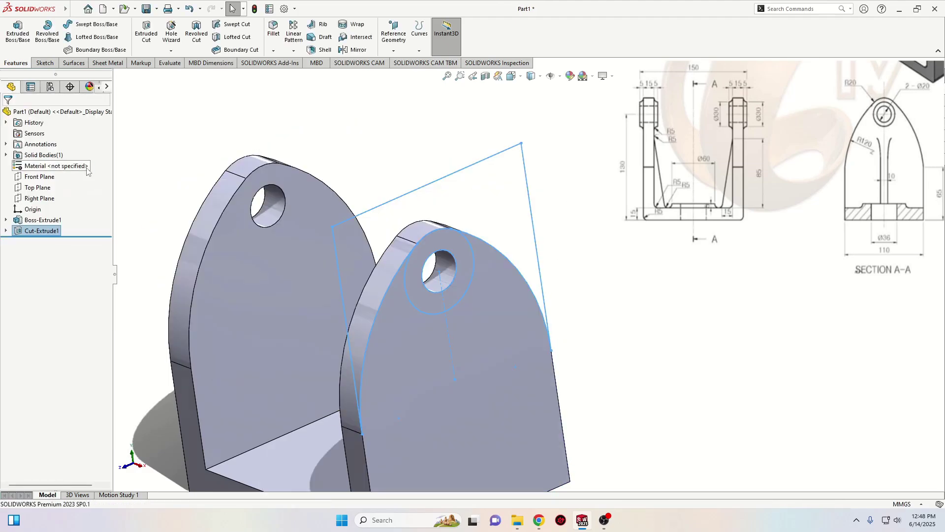
{"action": "left_click", "coordinate": [632, 306]}
Step: Sketch a circle about 36 mm in diameter, centered on the origin, on the base's inner face between the walls
{"action": "scroll", "coordinate": [632, 307], "scroll_direction": "up", "scroll_amount": 4}
{"action": "middle_click_drag", "start_coordinate": [602, 325], "coordinate": [574, 333]}
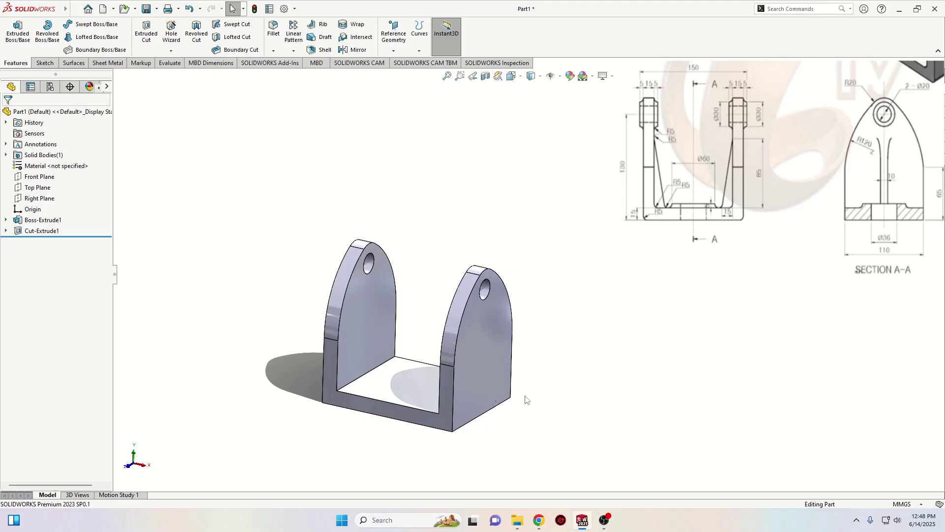
{"action": "left_click", "coordinate": [397, 387]}
{"action": "left_click", "coordinate": [433, 359]}
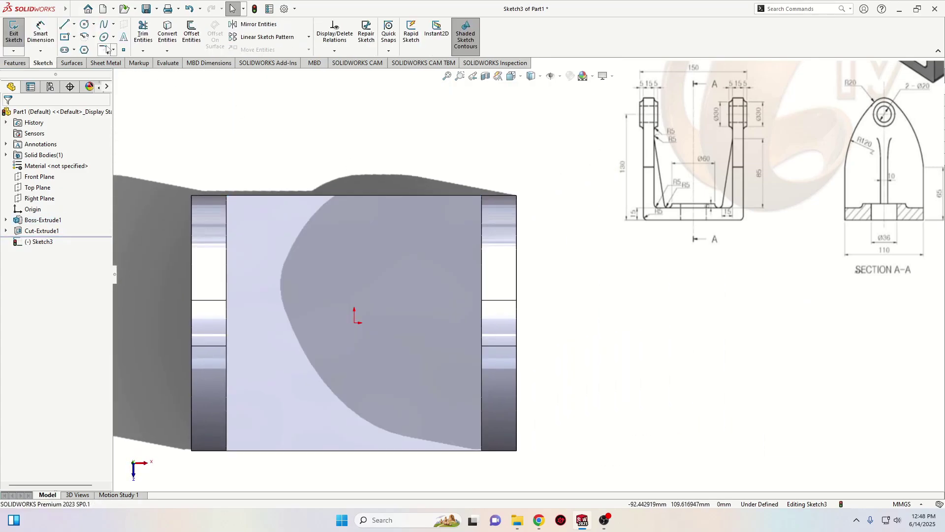
{"action": "left_click", "coordinate": [84, 24]}
{"action": "left_click", "coordinate": [354, 322]}
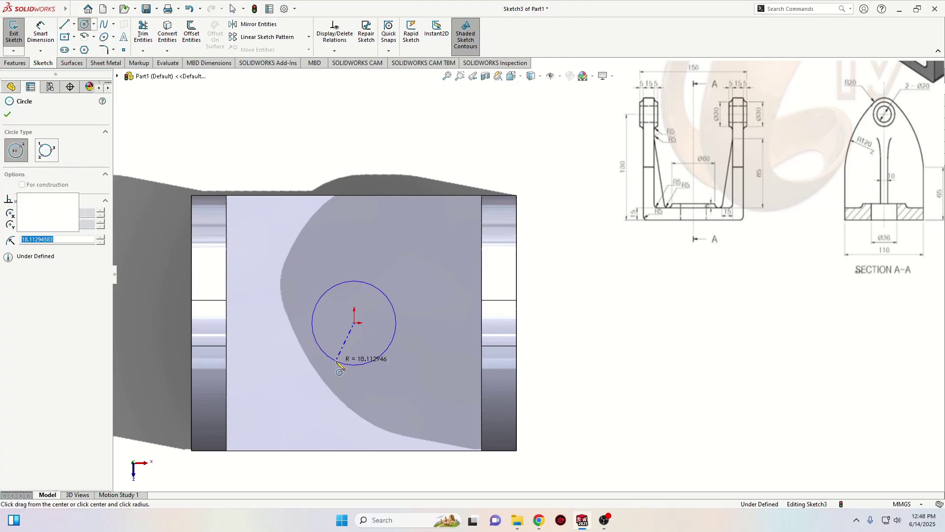
{"action": "left_click", "coordinate": [315, 339]}
{"action": "key", "text": "Escape"}
Step: Dimension the base circle with a diameter of 36 mm
{"action": "left_click", "coordinate": [40, 34]}
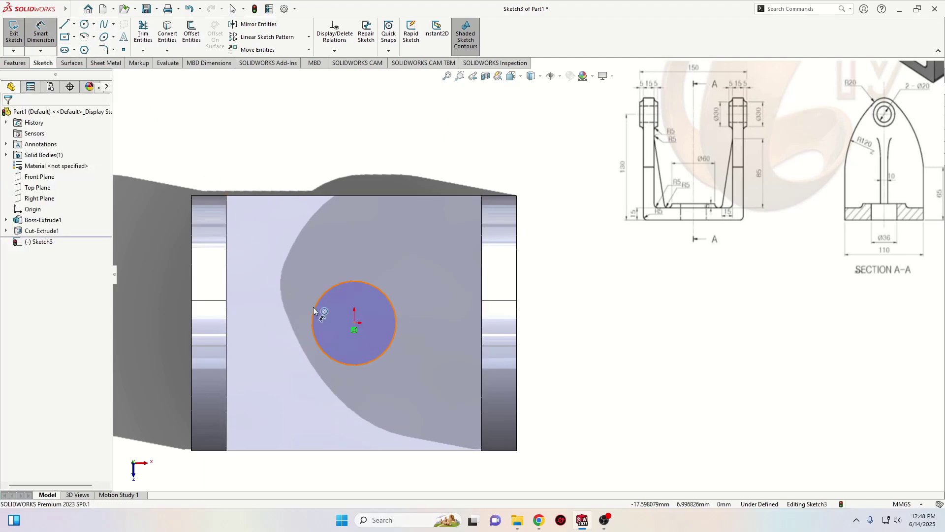
{"action": "left_click", "coordinate": [314, 330]}
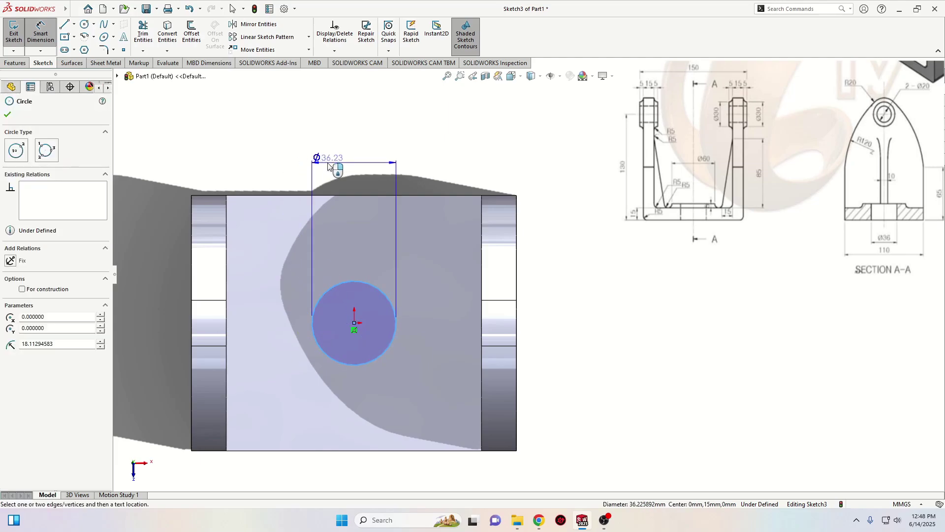
{"action": "left_click", "coordinate": [329, 160]}
{"action": "type", "text": "3"}
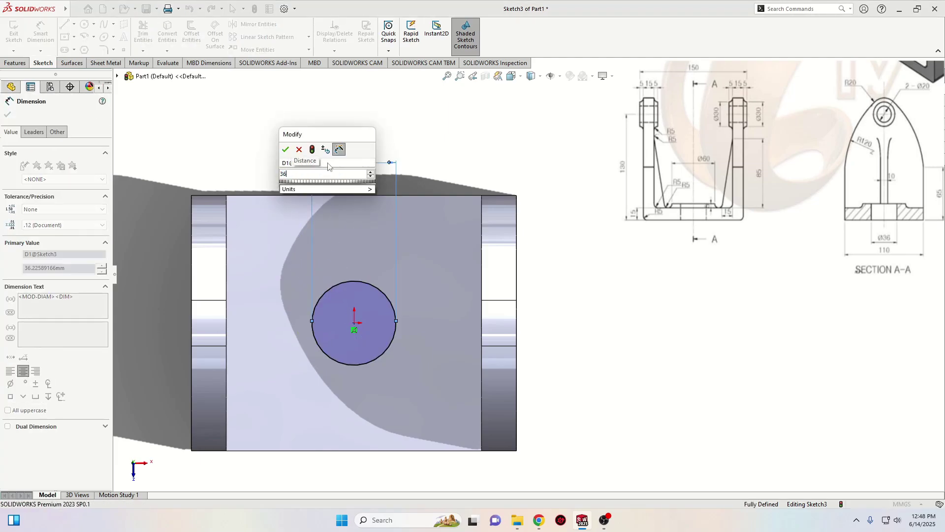
{"action": "type", "text": "6"}
{"action": "key", "text": "Return"}
{"action": "right_click", "coordinate": [197, 136]}
{"action": "left_click", "coordinate": [211, 139]}
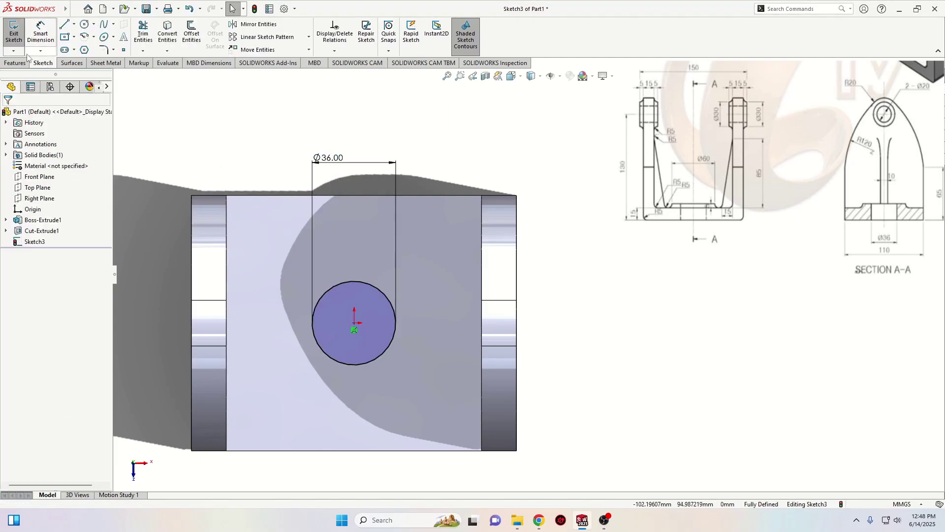
Step: Extrude-cut the 36 mm circle through the base with Through All
{"action": "left_click", "coordinate": [16, 62]}
{"action": "left_click", "coordinate": [147, 34]}
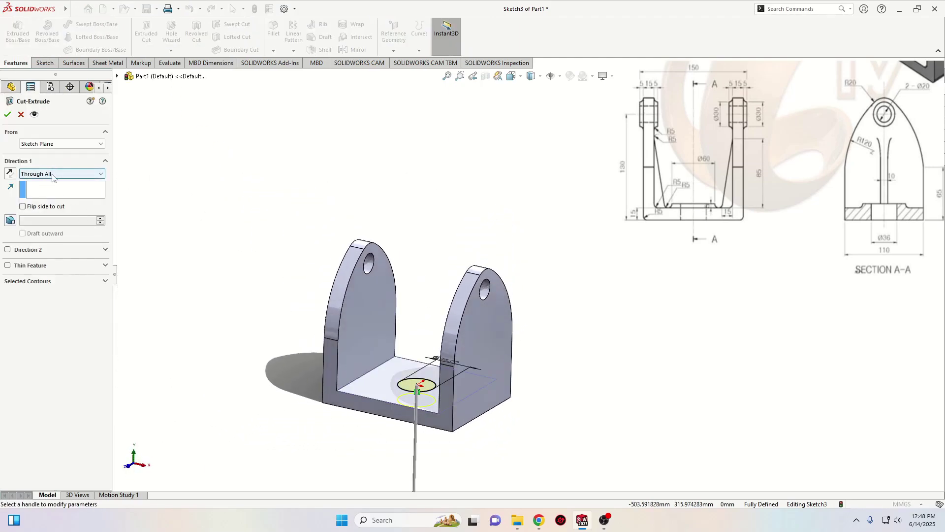
{"action": "left_click", "coordinate": [8, 115]}
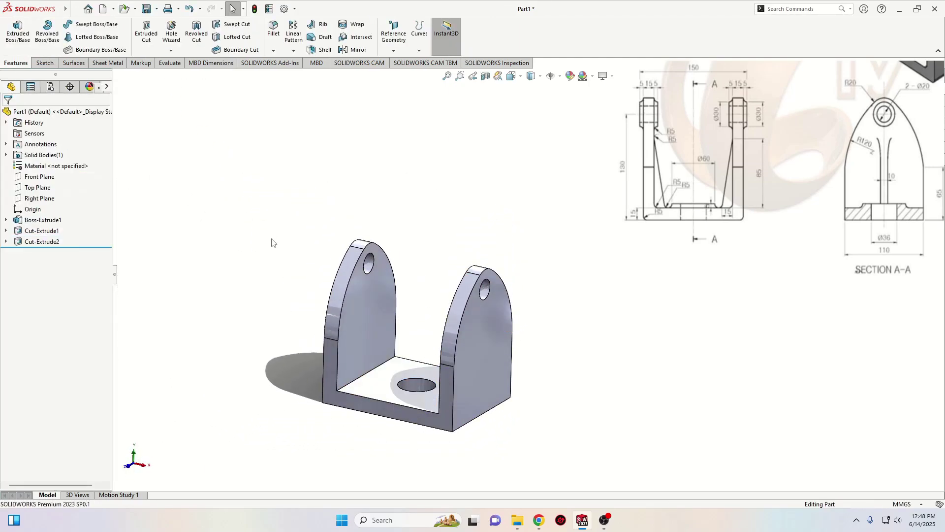
Step: Sketch a circle about 34 mm in diameter, concentric with the pin hole, on the outer face of the +X wall
{"action": "left_click", "coordinate": [488, 315]}
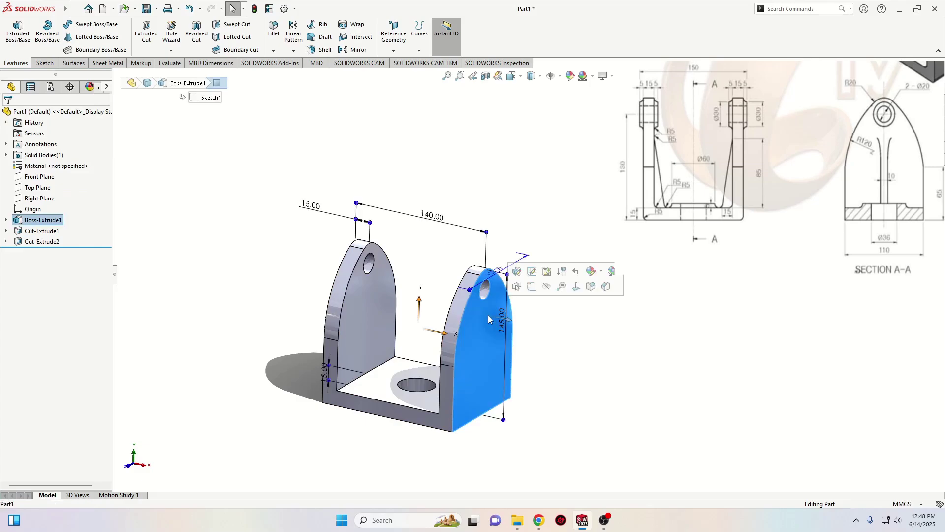
{"action": "left_click", "coordinate": [535, 291]}
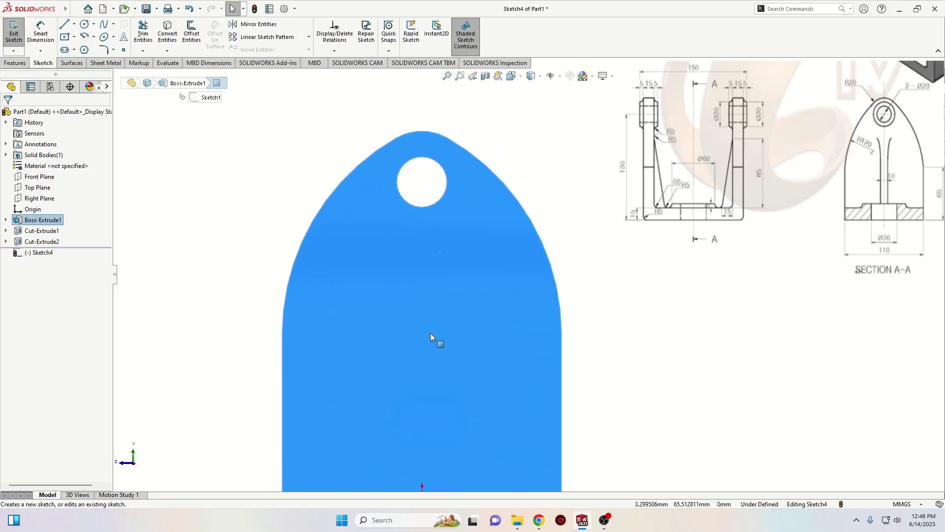
{"action": "left_click", "coordinate": [261, 256]}
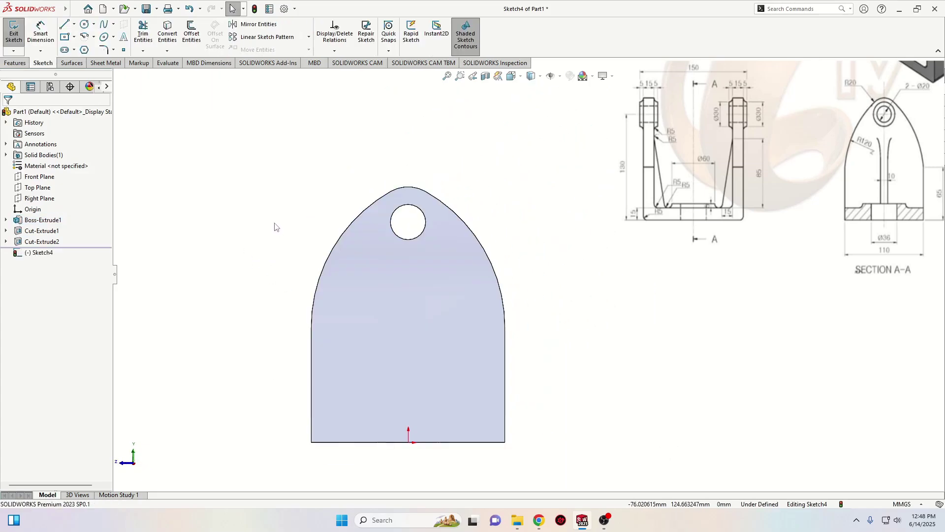
{"action": "left_click", "coordinate": [85, 24]}
{"action": "left_click", "coordinate": [408, 221]}
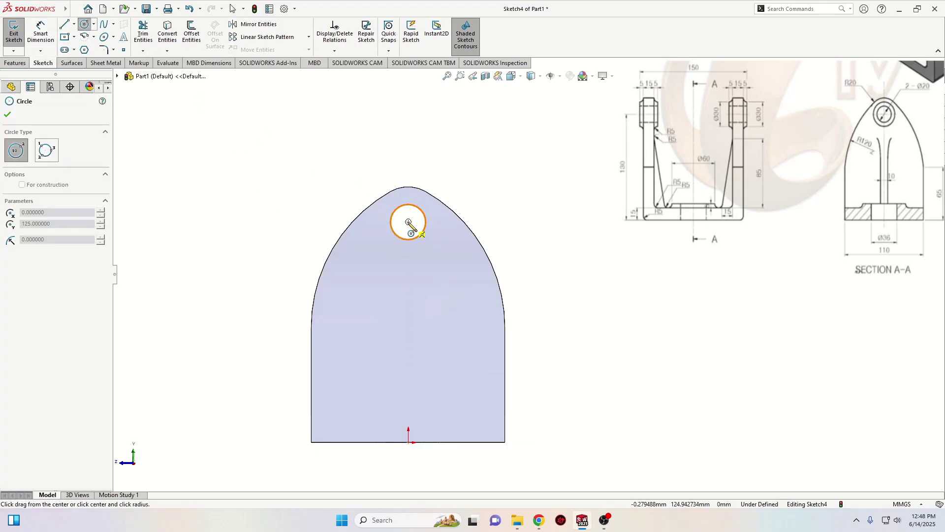
{"action": "left_click", "coordinate": [387, 243]}
{"action": "key", "text": "Escape"}
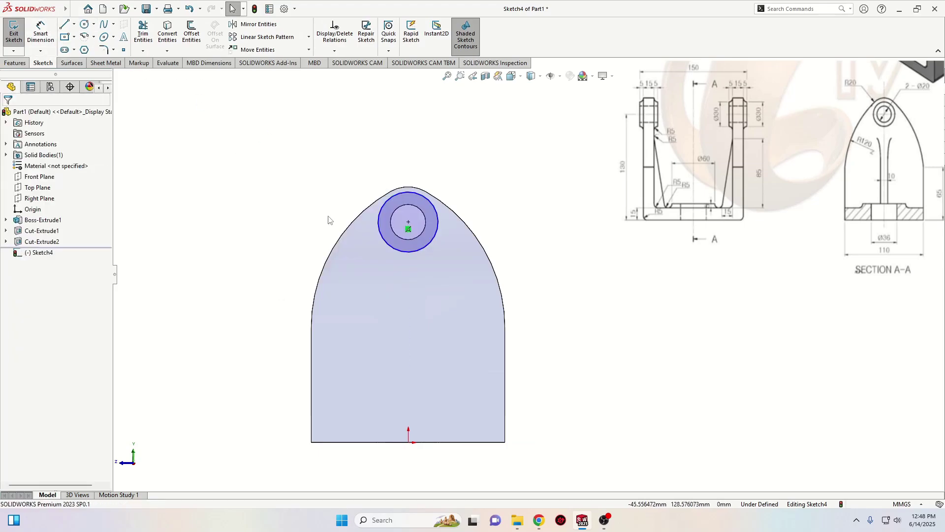
Step: Convert the pin hole's edge into a sketch circle
{"action": "left_click", "coordinate": [167, 34]}
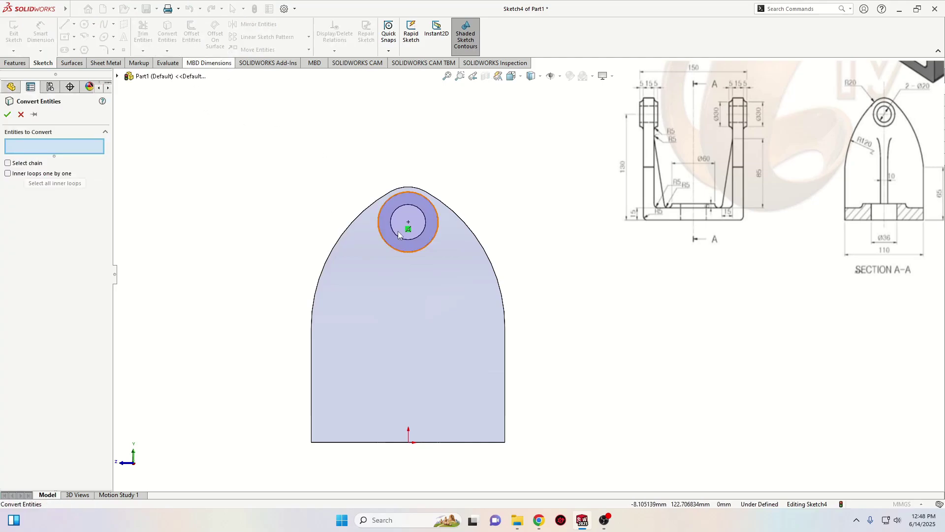
{"action": "left_click", "coordinate": [400, 238]}
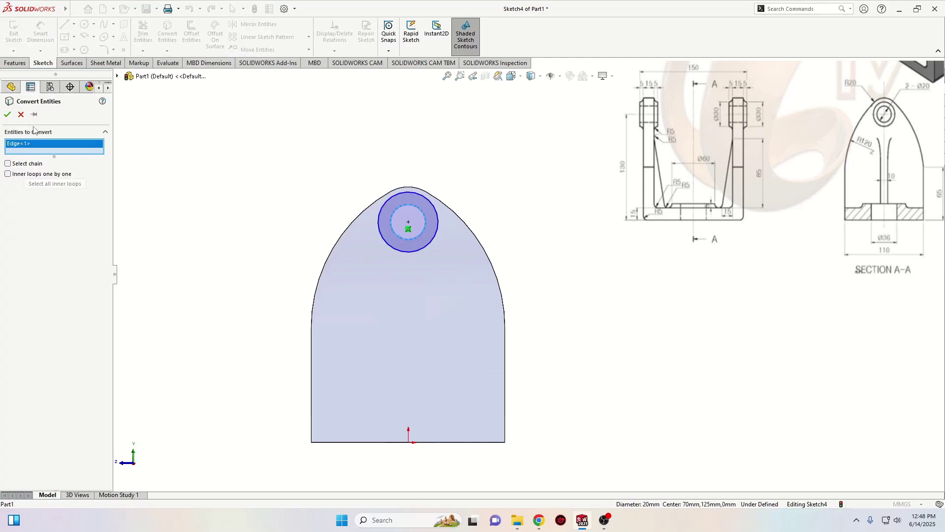
{"action": "left_click", "coordinate": [7, 114]}
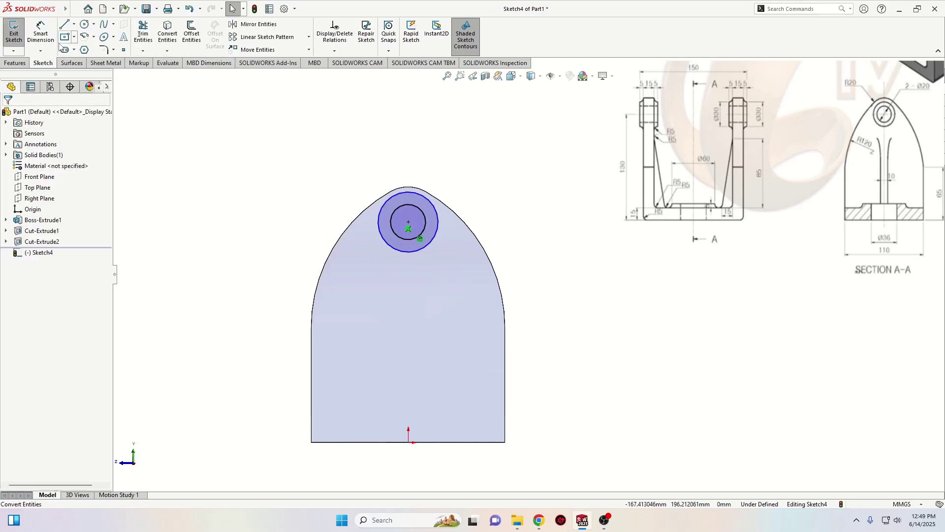
Step: Dimension the outer circle around the pin hole with a diameter of 30 mm
{"action": "left_click", "coordinate": [44, 35]}
{"action": "left_click", "coordinate": [378, 228]}
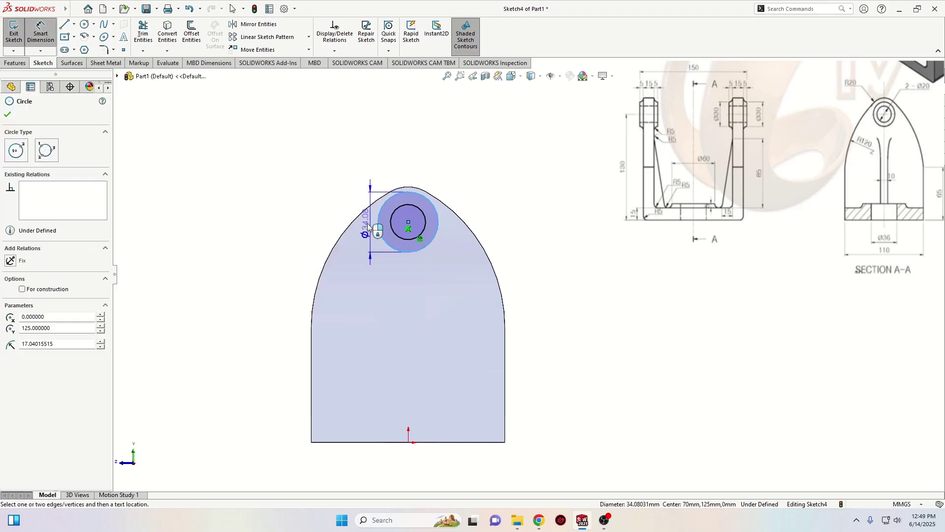
{"action": "left_click", "coordinate": [299, 205]}
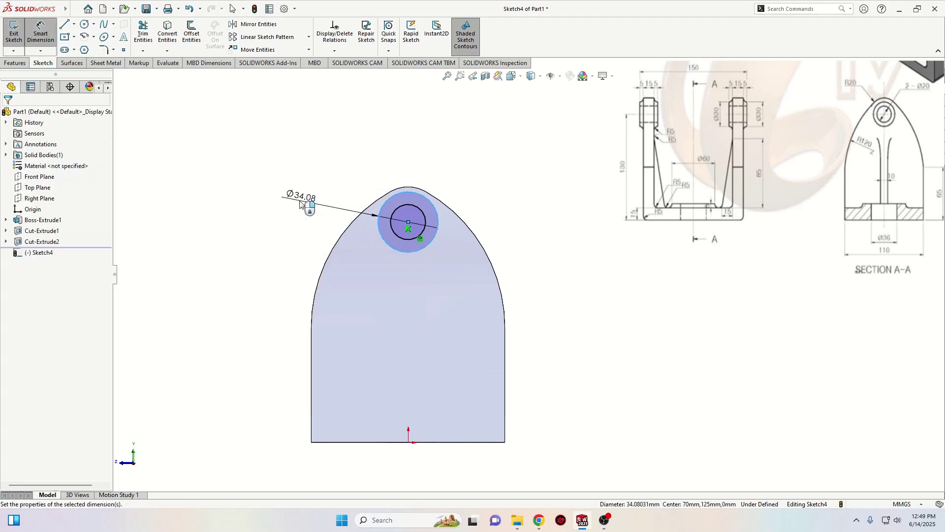
{"action": "type", "text": "3"}
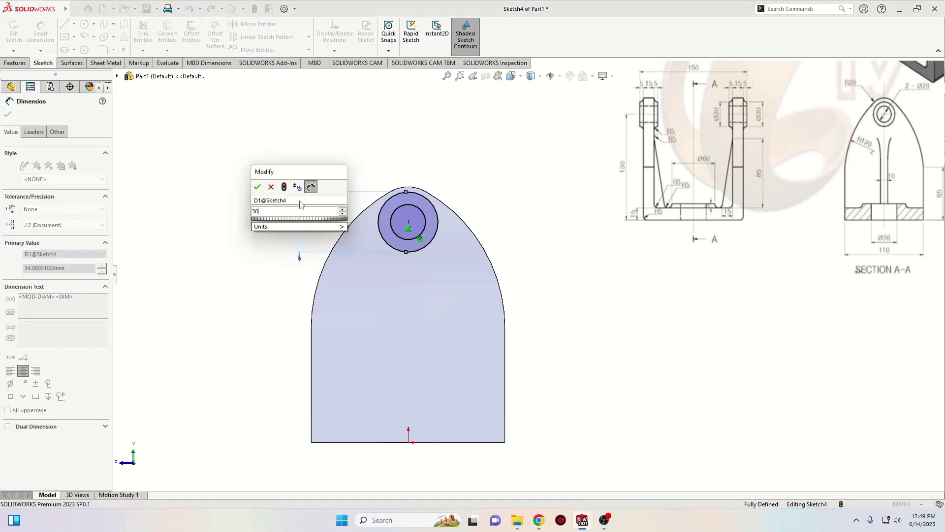
{"action": "type", "text": "0"}
{"action": "key", "text": "Return"}
{"action": "right_click", "coordinate": [200, 195]}
{"action": "left_click", "coordinate": [219, 237]}
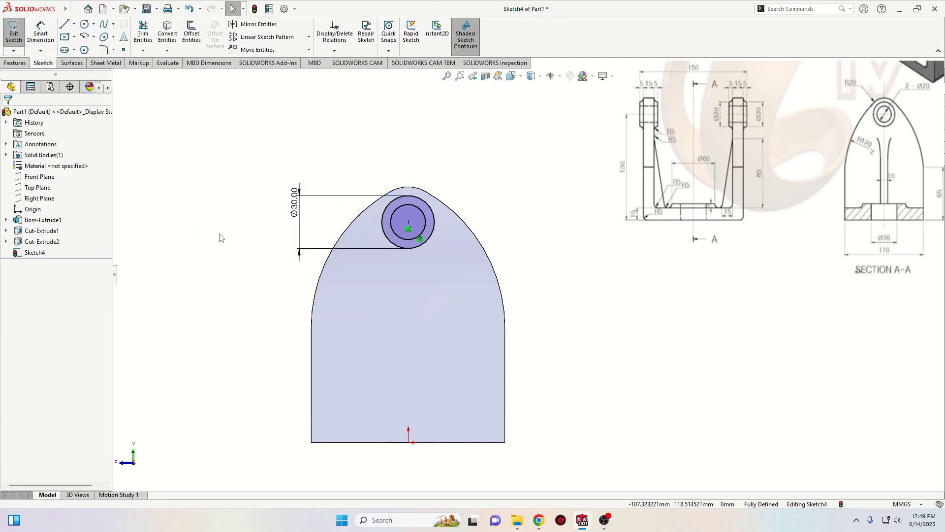
Step: Start a boss extrusion of the ring sketch around the +X wall's pin hole, Blind, 5 mm outward
{"action": "left_click", "coordinate": [14, 63]}
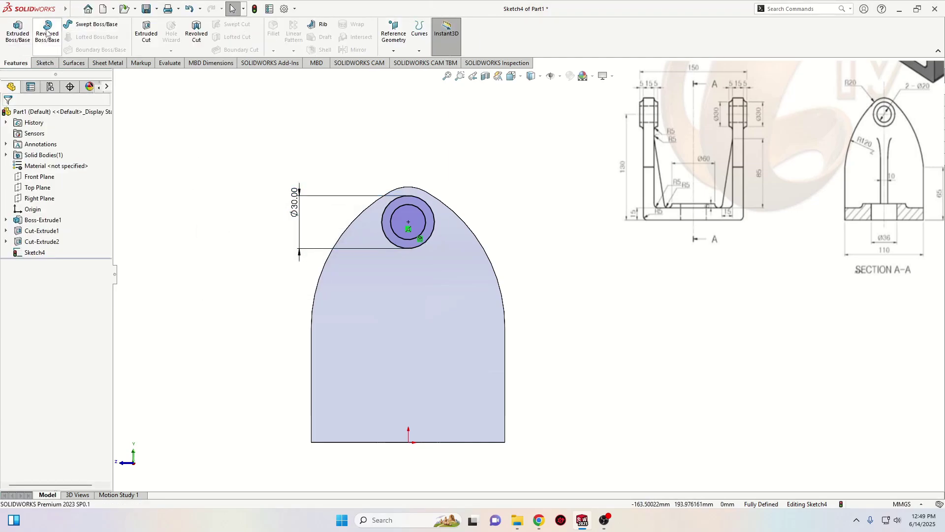
{"action": "left_click", "coordinate": [17, 31]}
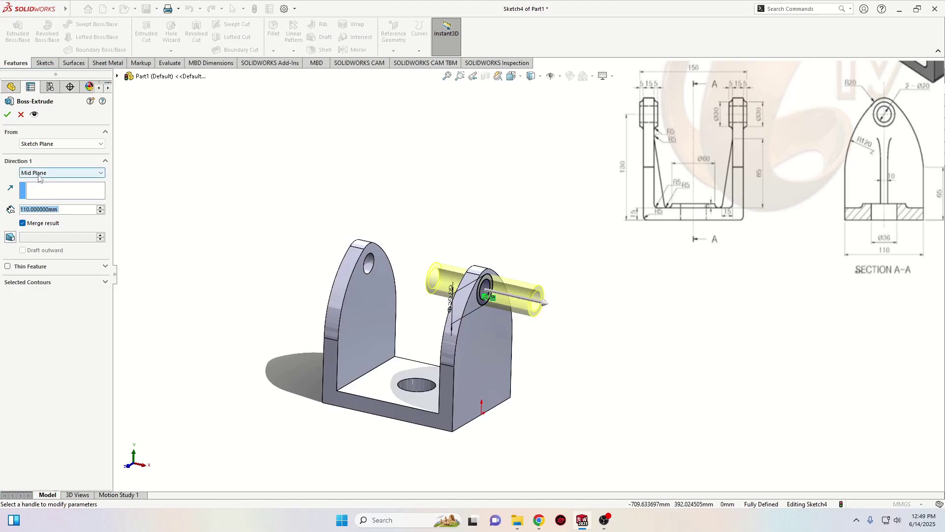
{"action": "left_click", "coordinate": [41, 174]}
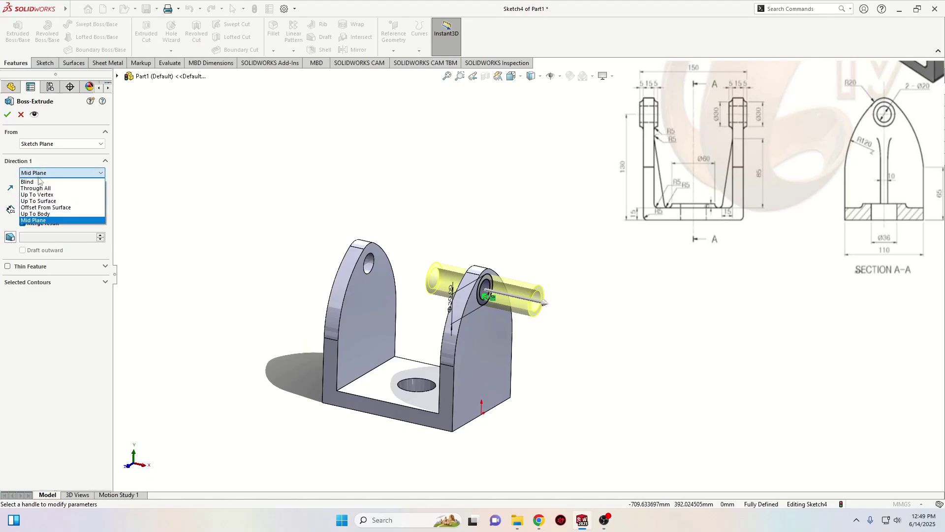
{"action": "left_click", "coordinate": [38, 182]}
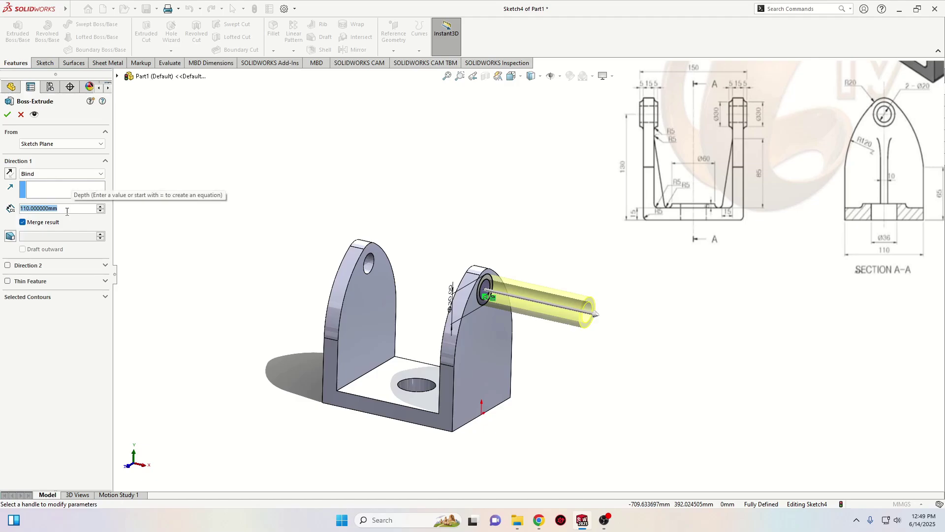
{"action": "type", "text": "5"}
{"action": "key", "text": "Return"}
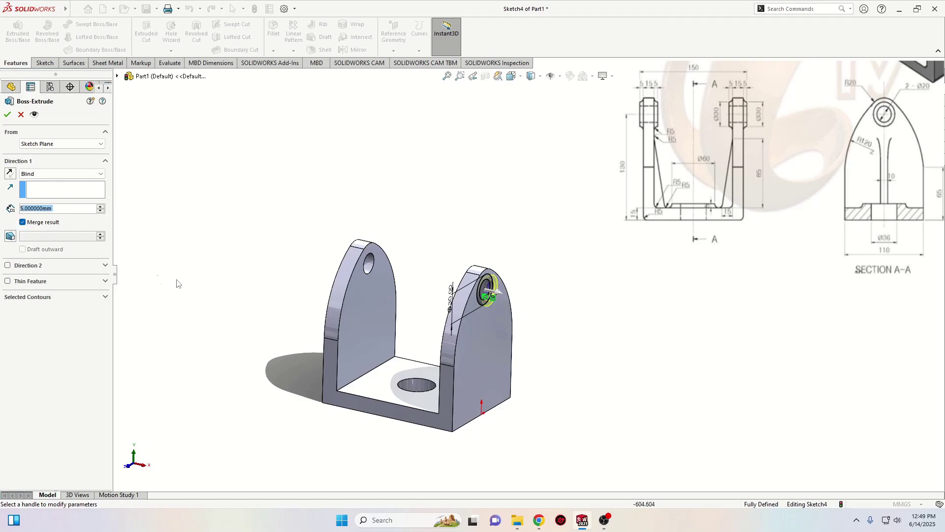
Step: Add a second Blind direction of 20 mm through the wall and finish the pin hole boss extrusion
{"action": "left_click", "coordinate": [8, 266]}
{"action": "middle_click_drag", "start_coordinate": [222, 292], "coordinate": [247, 334]}
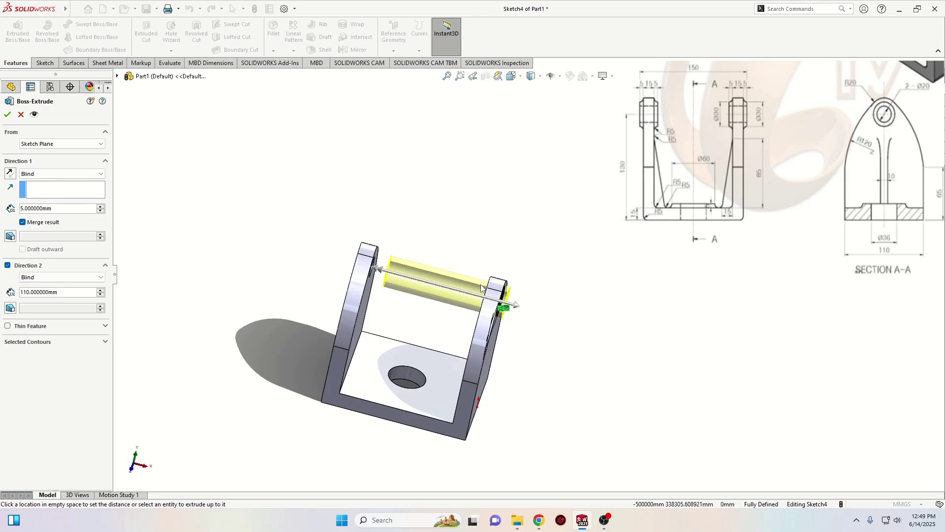
{"action": "left_click", "coordinate": [63, 294]}
{"action": "type", "text": "20"}
{"action": "key", "text": "Return"}
{"action": "middle_click_drag", "start_coordinate": [187, 270], "coordinate": [228, 301]}
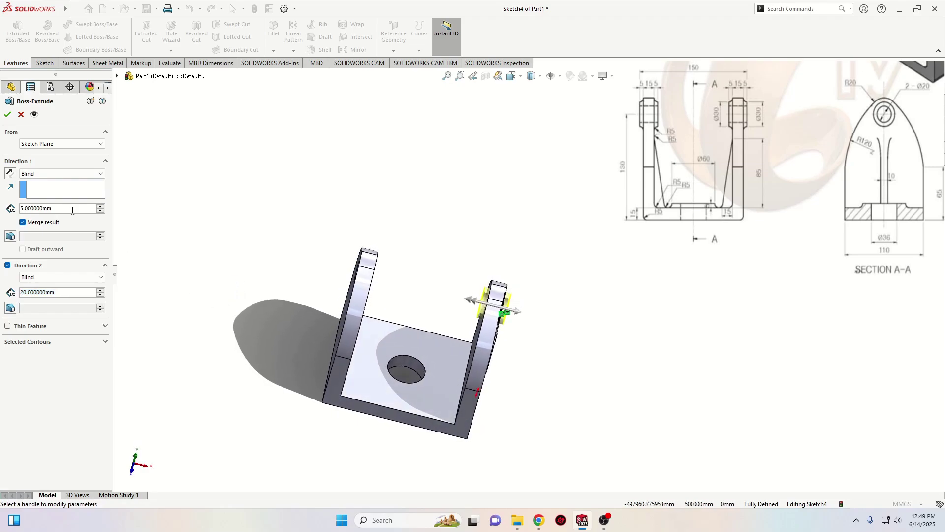
{"action": "left_click", "coordinate": [7, 115]}
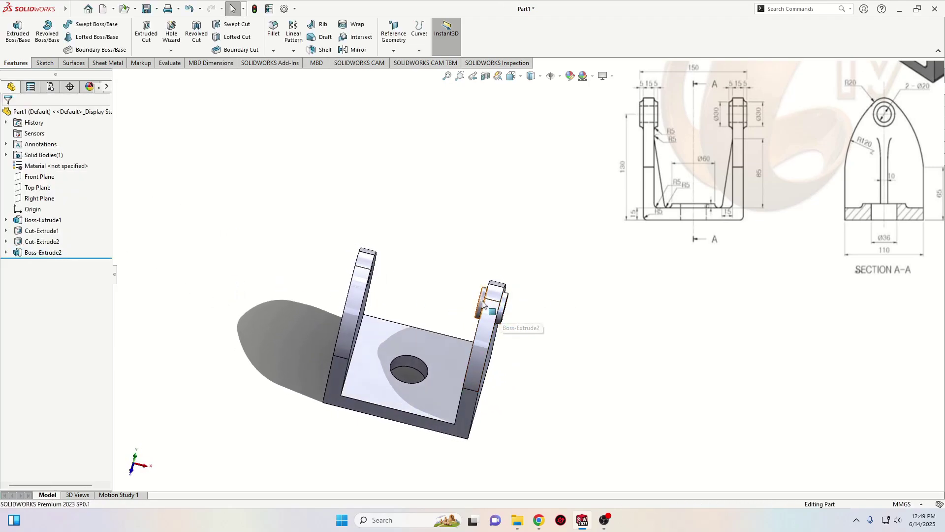
Step: Mirror the pin hole boss about the Right Plane onto the opposite wall
{"action": "middle_click_drag", "start_coordinate": [530, 327], "coordinate": [521, 289]}
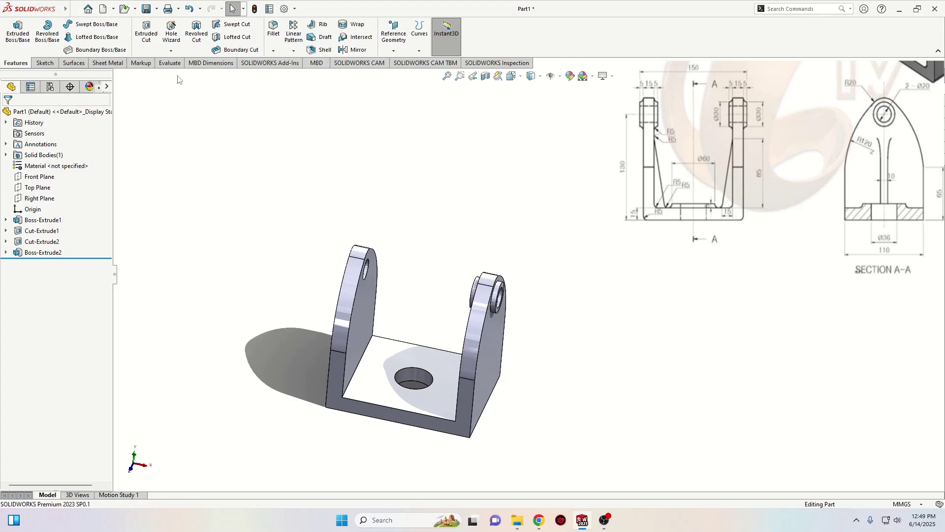
{"action": "left_click", "coordinate": [294, 51]}
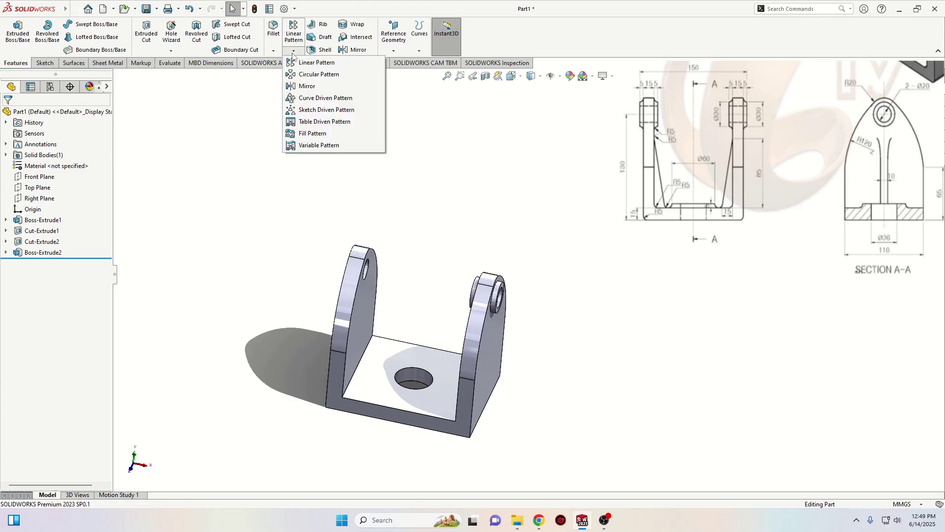
{"action": "left_click", "coordinate": [307, 86]}
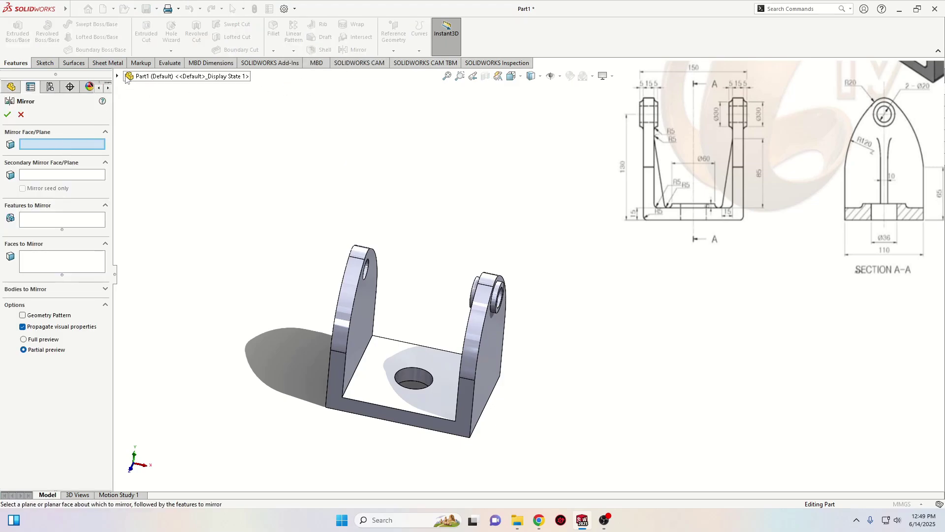
{"action": "left_click", "coordinate": [117, 76]}
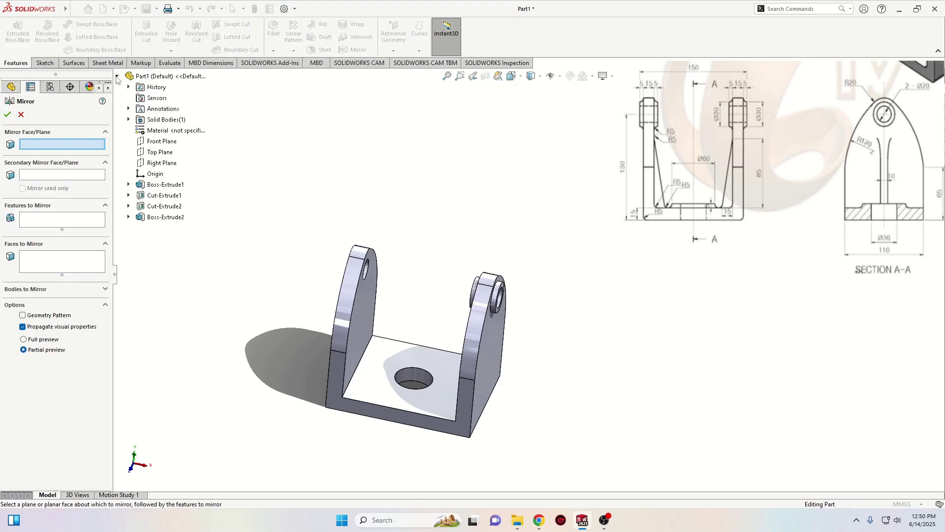
{"action": "left_click", "coordinate": [169, 167]}
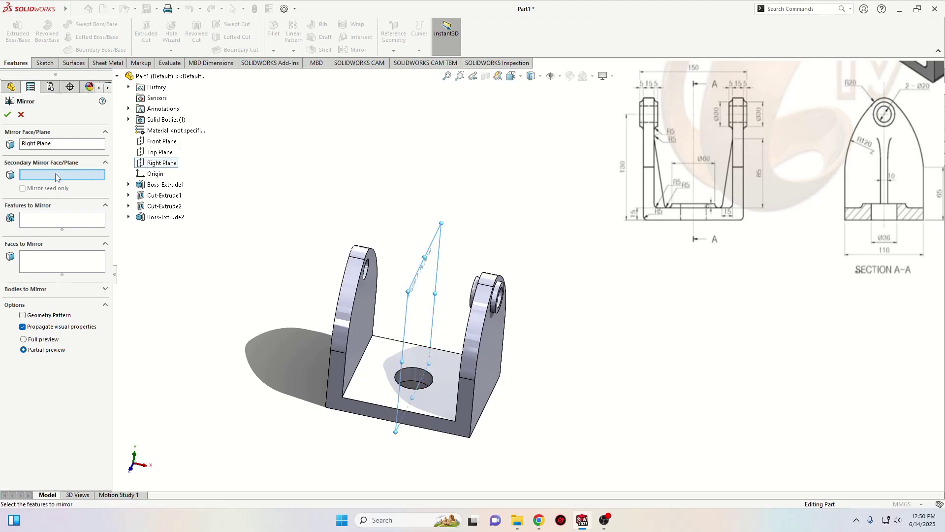
{"action": "left_click", "coordinate": [41, 222]}
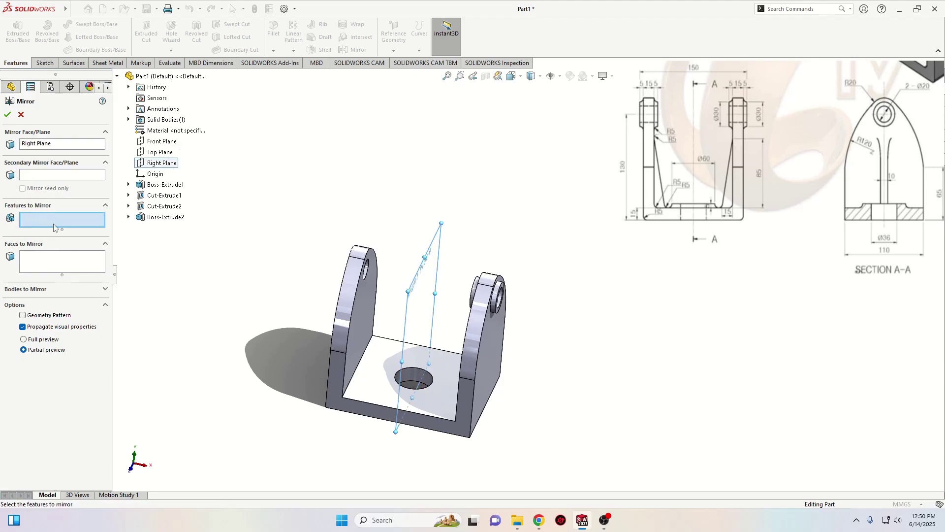
{"action": "left_click", "coordinate": [162, 221]}
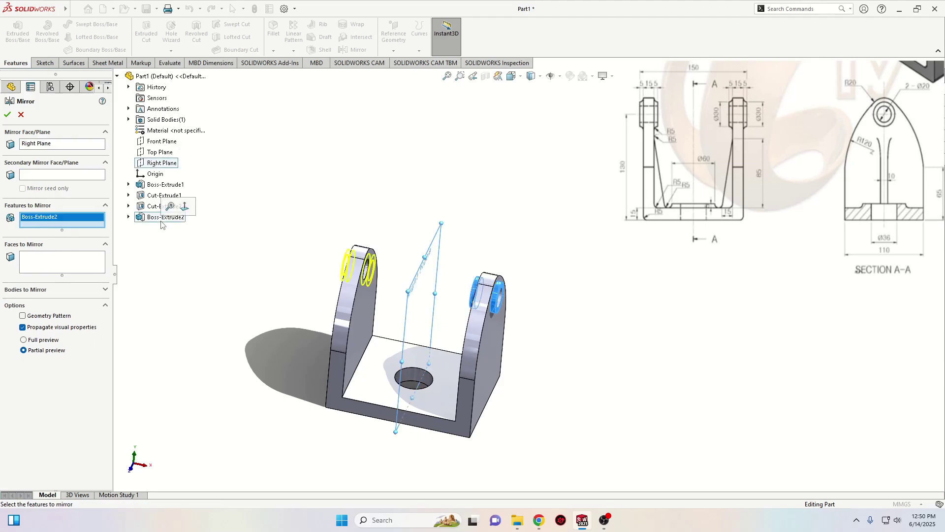
{"action": "left_click", "coordinate": [8, 115]}
Step: Start a sketch on the base's upper inside face and convert the 36 mm hole's edge into a sketch circle
{"action": "middle_click_drag", "start_coordinate": [301, 311], "coordinate": [378, 273]}
{"action": "middle_click_drag", "start_coordinate": [272, 317], "coordinate": [238, 320]}
{"action": "left_click", "coordinate": [375, 375]}
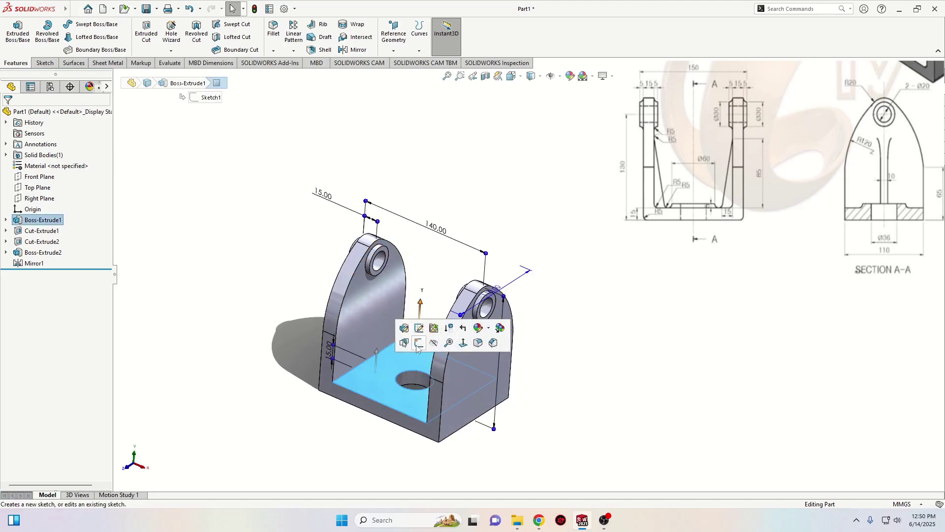
{"action": "left_click", "coordinate": [419, 340]}
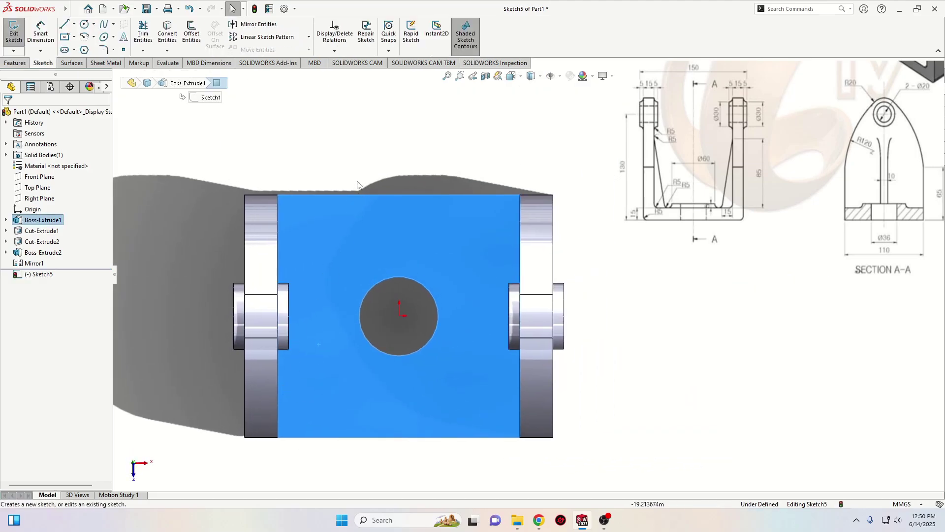
{"action": "left_click", "coordinate": [170, 33]}
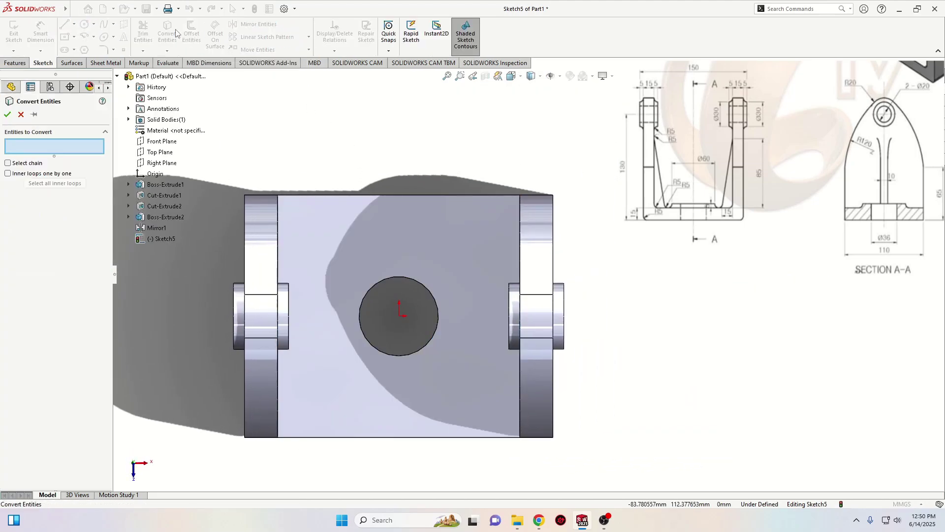
{"action": "left_click", "coordinate": [383, 282]}
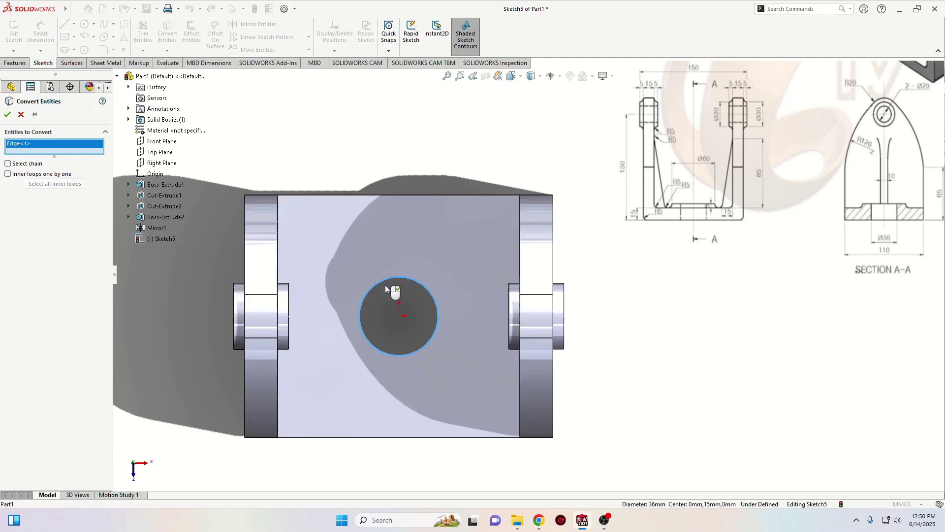
{"action": "left_click", "coordinate": [7, 115]}
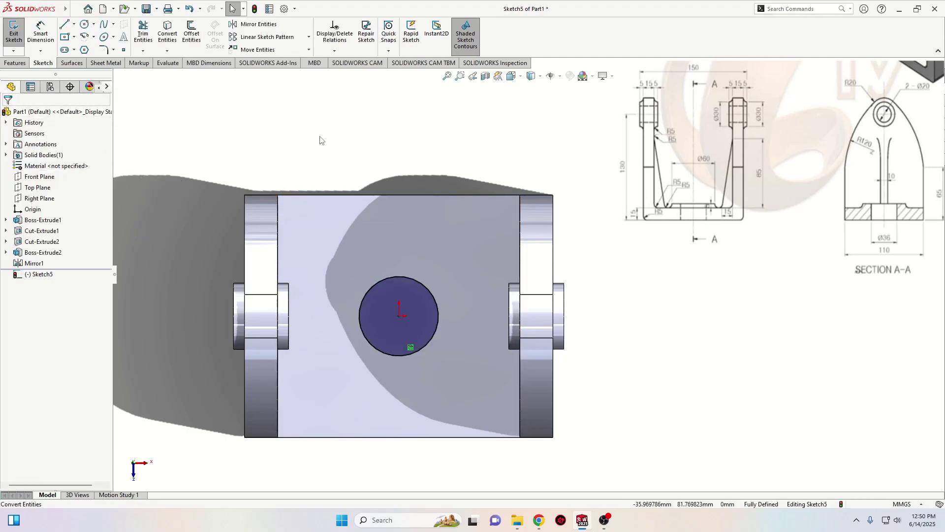
Step: Sketch a circle about 54 mm in diameter, centred on the origin around the base hole
{"action": "left_click", "coordinate": [85, 24]}
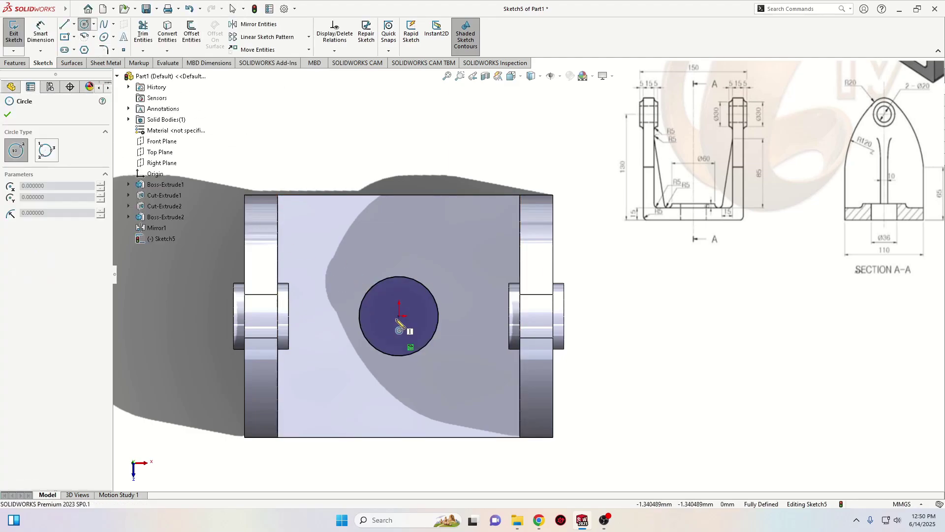
{"action": "left_click", "coordinate": [399, 315]}
{"action": "left_click", "coordinate": [367, 366]}
{"action": "right_click", "coordinate": [316, 87]}
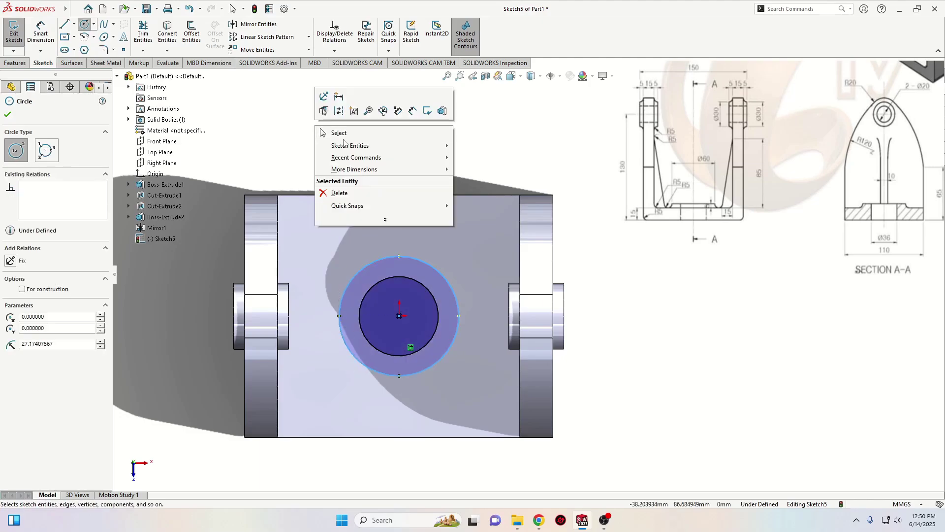
{"action": "left_click", "coordinate": [344, 141]}
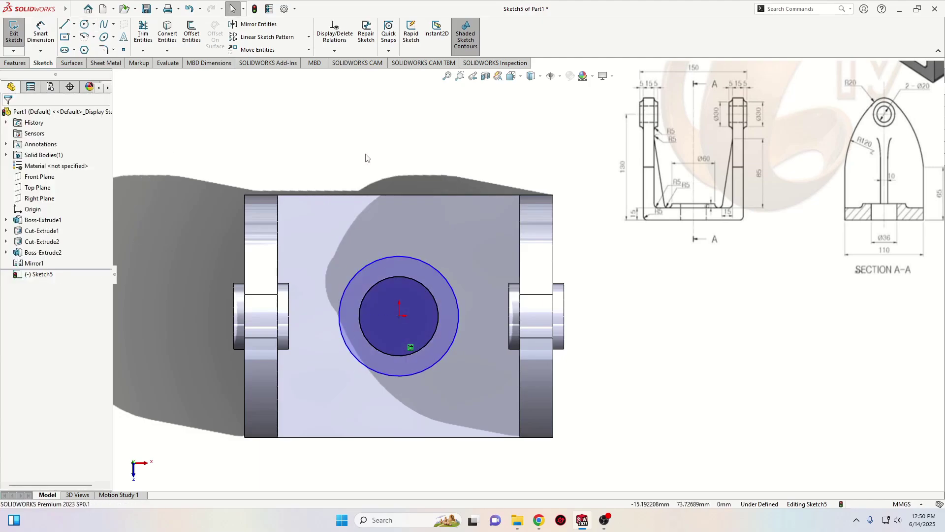
Step: Dimension the outer circle around the base hole with a diameter of 60 mm and start extruding the ring as a boss
{"action": "left_click", "coordinate": [41, 32]}
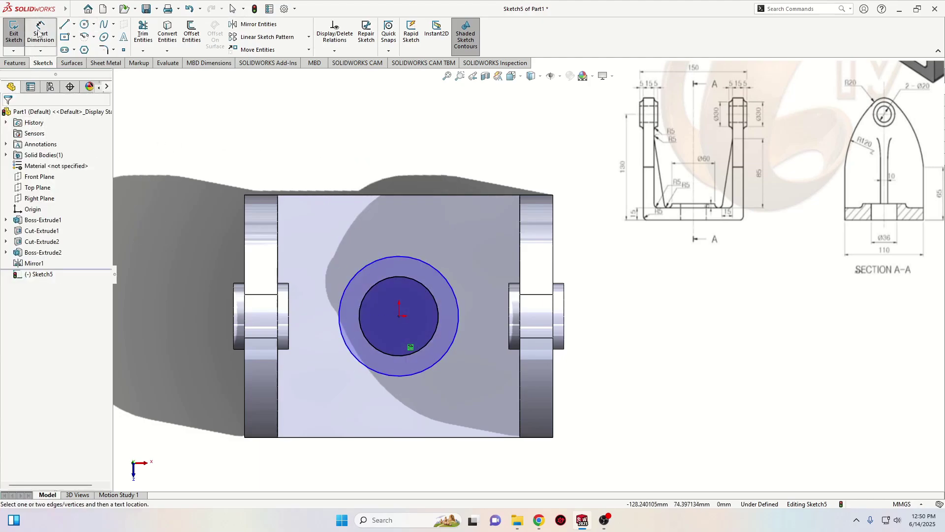
{"action": "left_click", "coordinate": [396, 257]}
{"action": "left_click", "coordinate": [392, 155]}
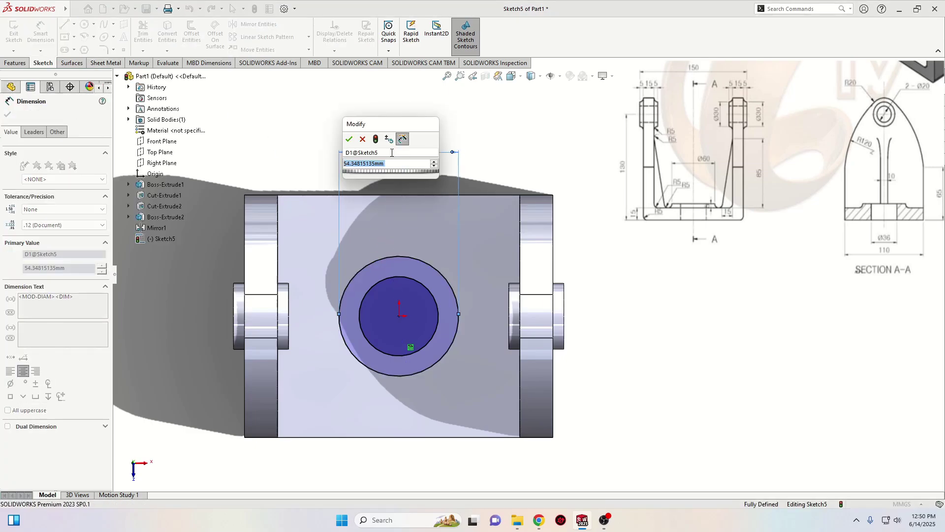
{"action": "type", "text": "60"}
{"action": "key", "text": "Return"}
{"action": "right_click", "coordinate": [217, 118]}
{"action": "left_click", "coordinate": [250, 155]}
{"action": "left_click", "coordinate": [15, 63]}
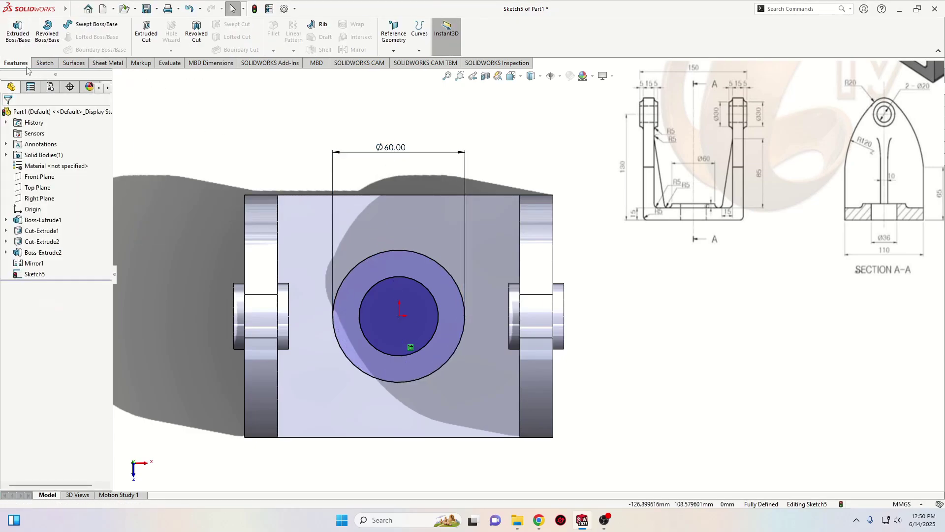
{"action": "left_click", "coordinate": [19, 35]}
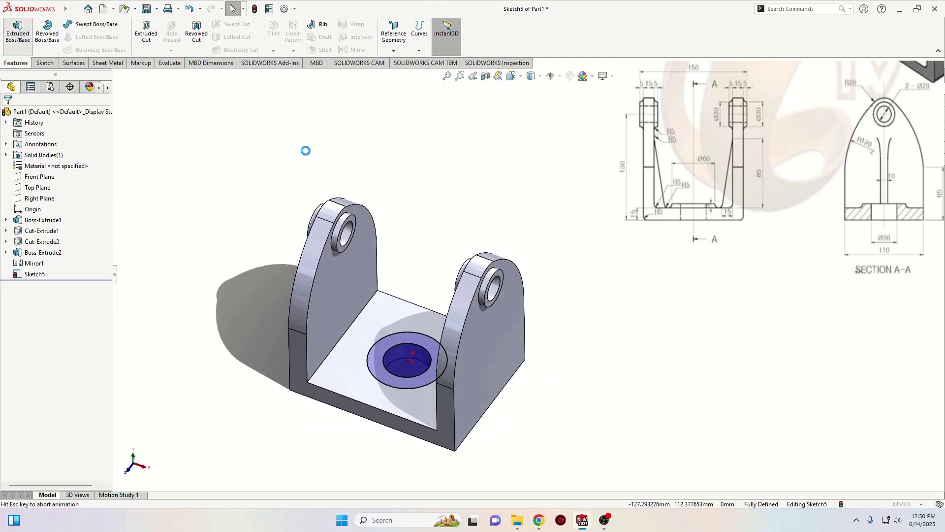
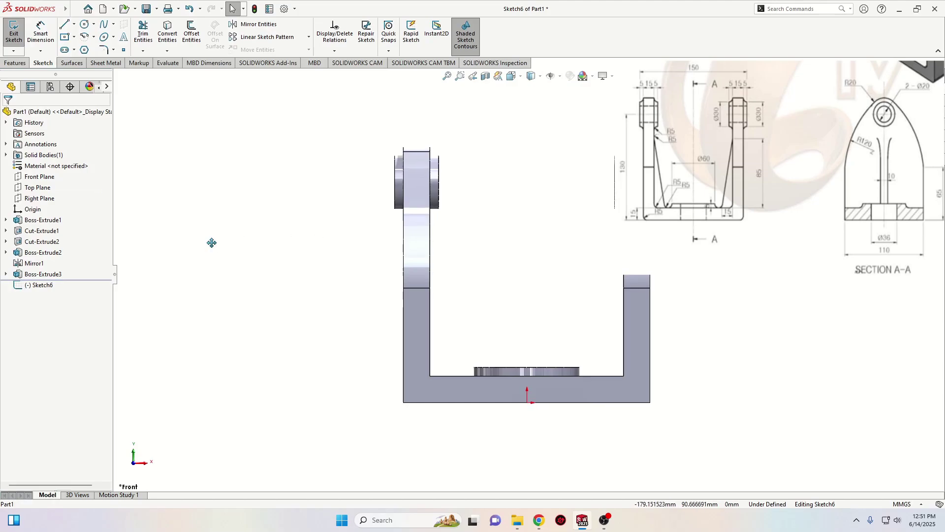
Step: Sketch a slanted rib line about 64 mm long from the -X wall's inner face down to the base's upper face
{"action": "middle_click_drag", "start_coordinate": [212, 243], "coordinate": [131, 261], "text": "ctrl"}
{"action": "left_click", "coordinate": [65, 25]}
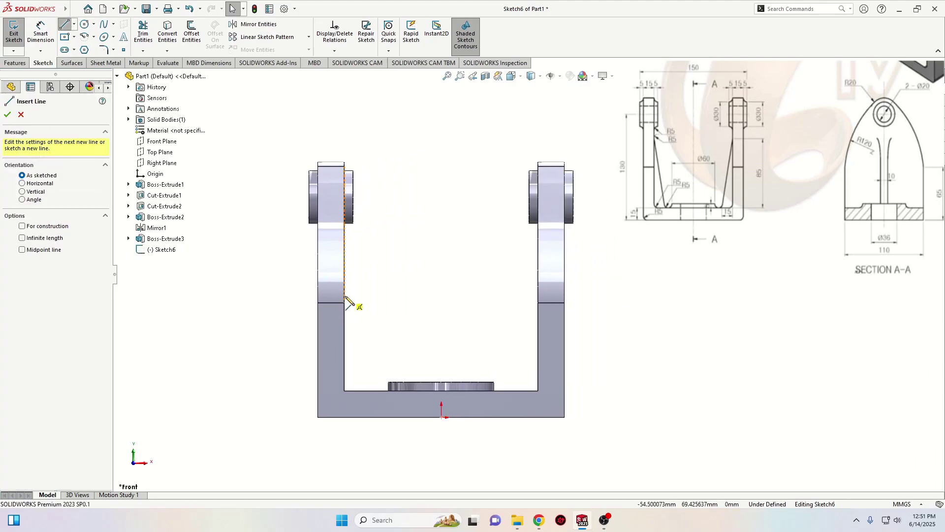
{"action": "left_click_drag", "start_coordinate": [345, 279], "coordinate": [362, 389]}
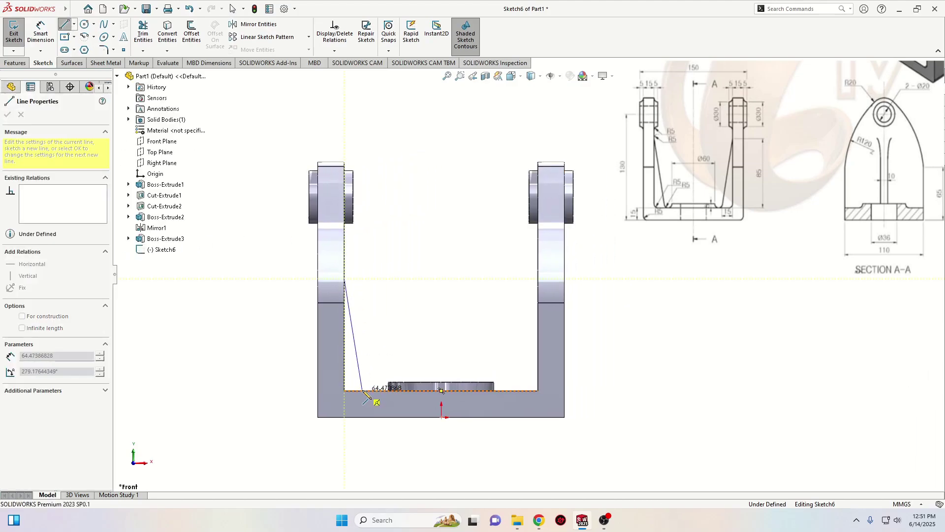
{"action": "right_click", "coordinate": [376, 283]}
{"action": "left_click", "coordinate": [393, 302]}
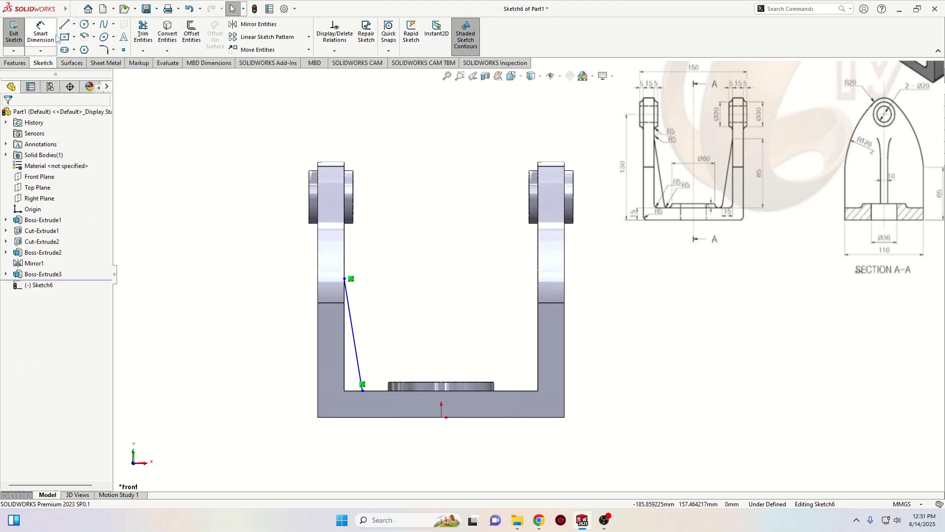
Step: Dimension the horizontal distance from the -X wall's inner face to the slanted line's lower endpoint as 15 mm
{"action": "left_click", "coordinate": [41, 32]}
{"action": "left_click", "coordinate": [363, 390]}
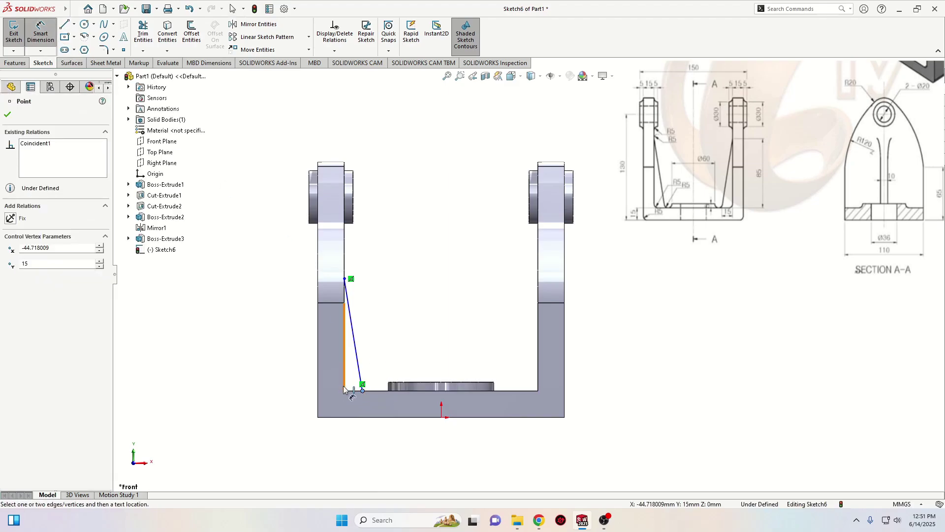
{"action": "left_click", "coordinate": [345, 386]}
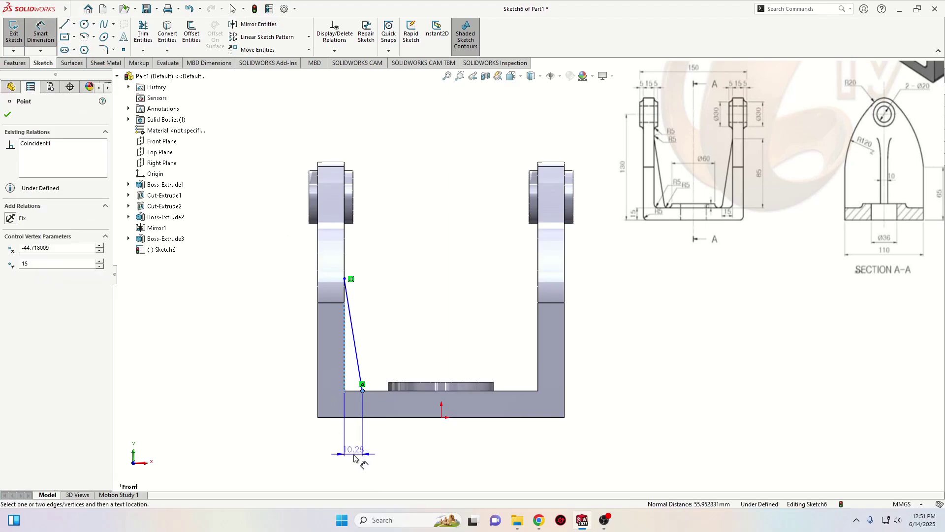
{"action": "left_click", "coordinate": [349, 457]}
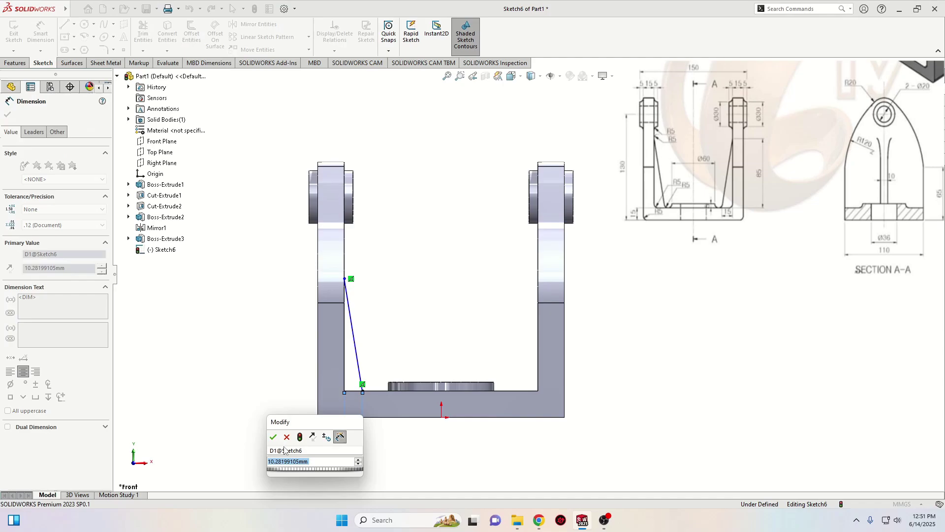
{"action": "type", "text": "15"}
{"action": "key", "text": "Return"}
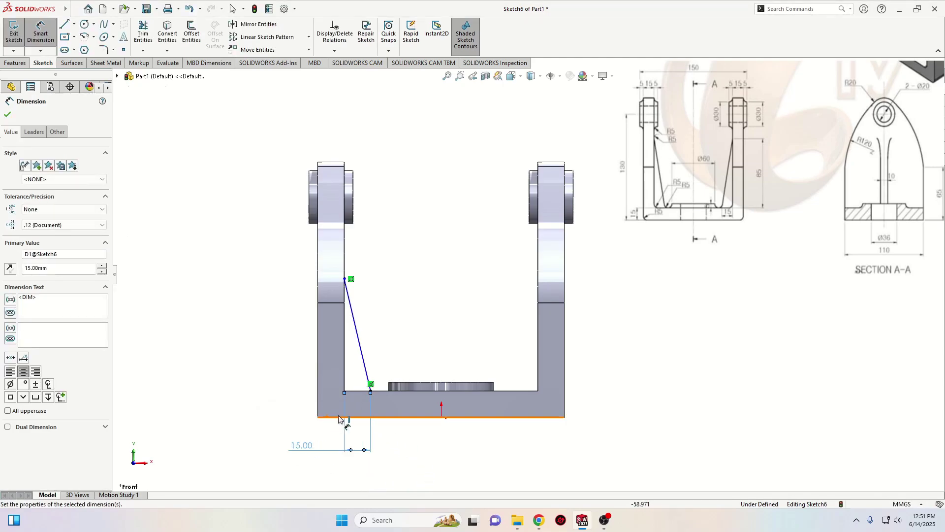
Step: Dimension the vertical distance from the base's upper face to the slanted line's upper endpoint as 85 mm
{"action": "left_click", "coordinate": [362, 391]}
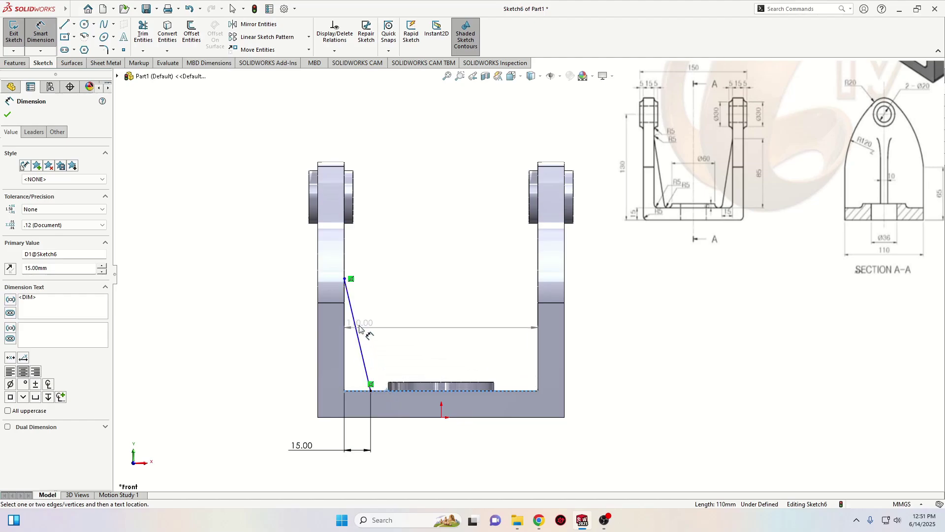
{"action": "left_click", "coordinate": [345, 279]}
{"action": "left_click", "coordinate": [238, 263]}
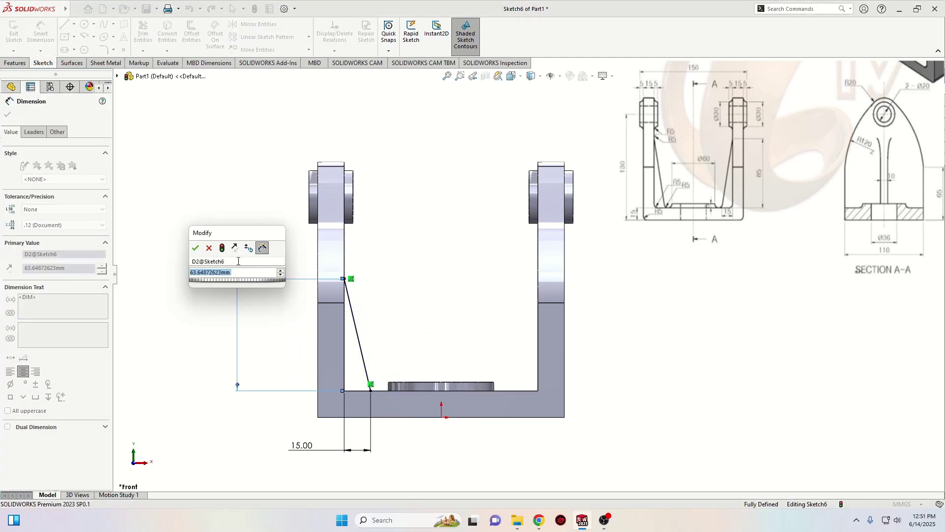
{"action": "type", "text": "85"}
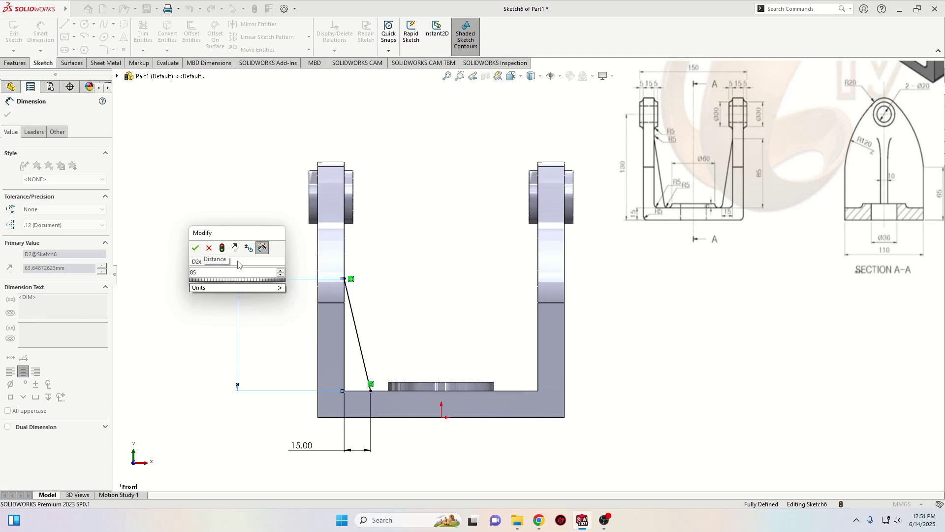
{"action": "key", "text": "Return"}
{"action": "right_click", "coordinate": [178, 245]}
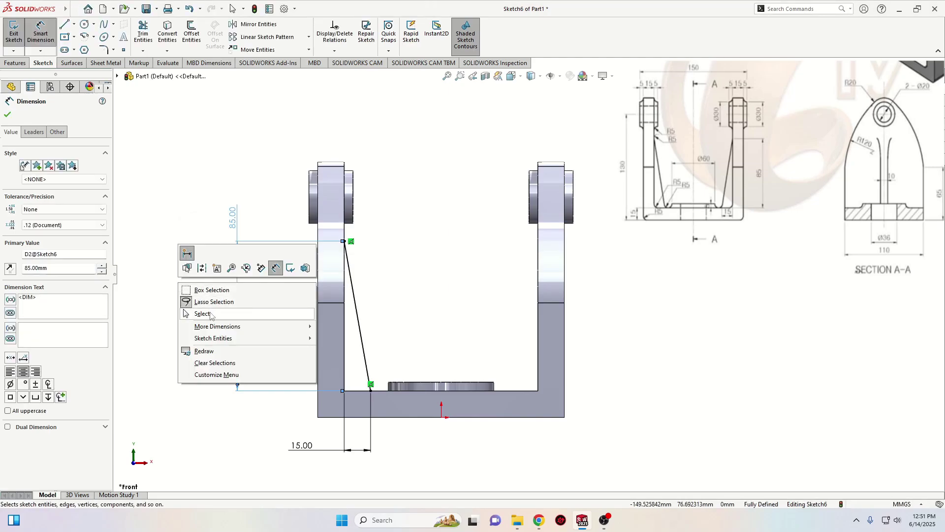
{"action": "left_click", "coordinate": [207, 313]}
Step: Create a 10 mm thick rib on the -X wall from the slanted line, with thickness on both sides of the sketch
{"action": "left_click", "coordinate": [14, 36]}
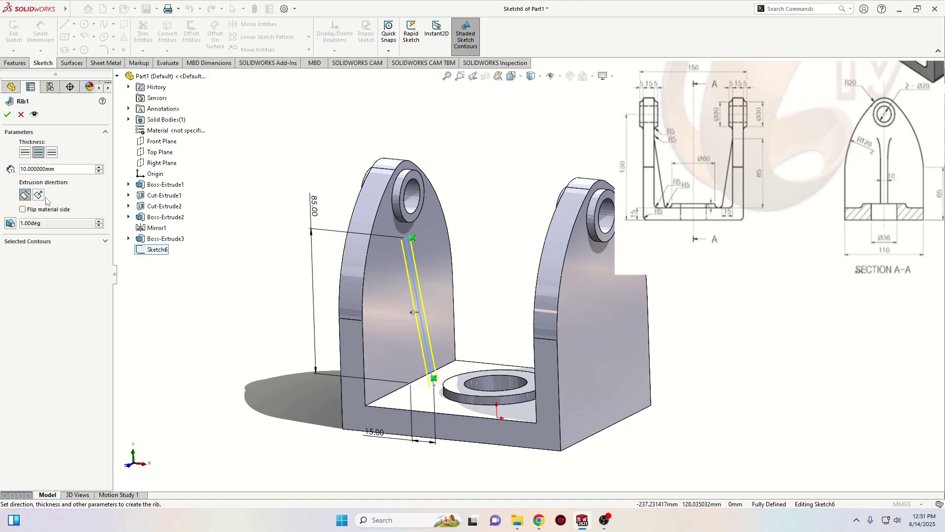
{"action": "middle_click_drag", "start_coordinate": [221, 273], "coordinate": [258, 327]}
{"action": "left_click", "coordinate": [7, 114]}
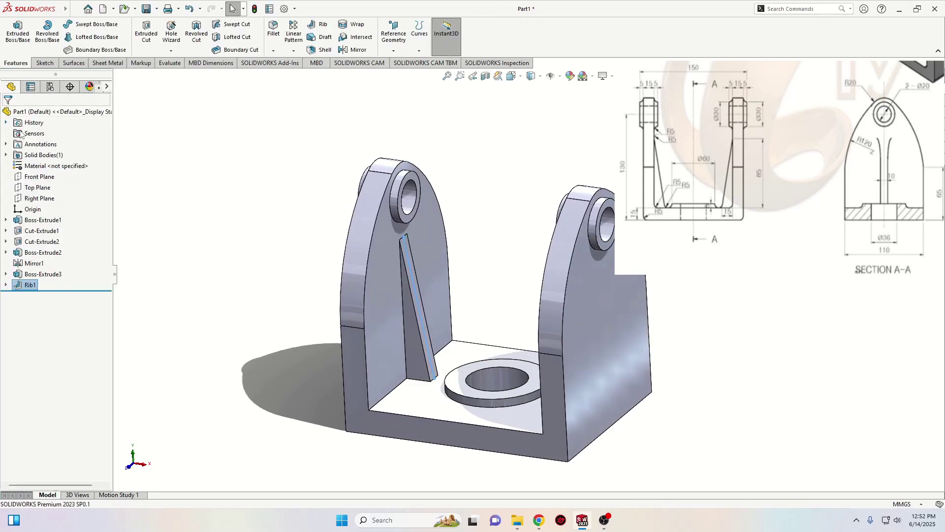
{"action": "mouse_move", "coordinate": [239, 294]}
{"action": "middle_mouse_down"}
{"action": "mouse_move", "coordinate": [239, 246]}
{"action": "mouse_move", "coordinate": [232, 276]}
{"action": "mouse_move", "coordinate": [266, 291]}
{"action": "mouse_move", "coordinate": [234, 282]}
{"action": "mouse_move", "coordinate": [276, 276]}
{"action": "mouse_move", "coordinate": [249, 296]}
{"action": "mouse_move", "coordinate": [275, 300]}
{"action": "mouse_move", "coordinate": [239, 297]}
{"action": "middle_mouse_up"}
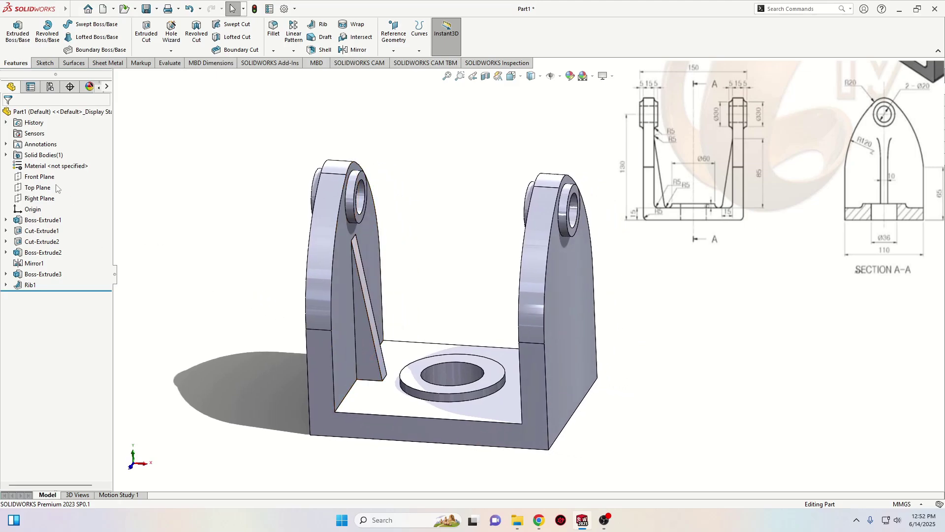
Step: Sketch a slanted line about 71 mm long on the Front Plane, from near the +X wall's inner face to the base's upper face
{"action": "left_click", "coordinate": [42, 176]}
{"action": "left_click", "coordinate": [58, 162]}
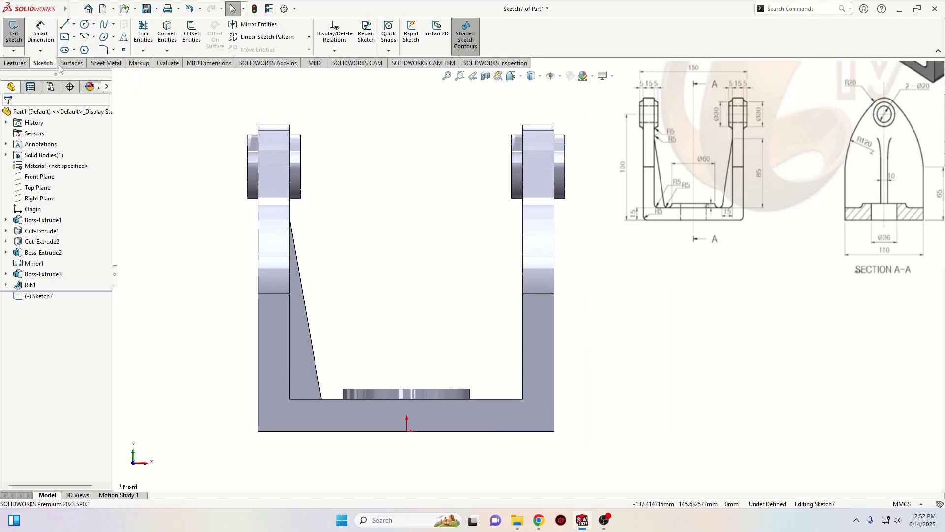
{"action": "left_click", "coordinate": [64, 24]}
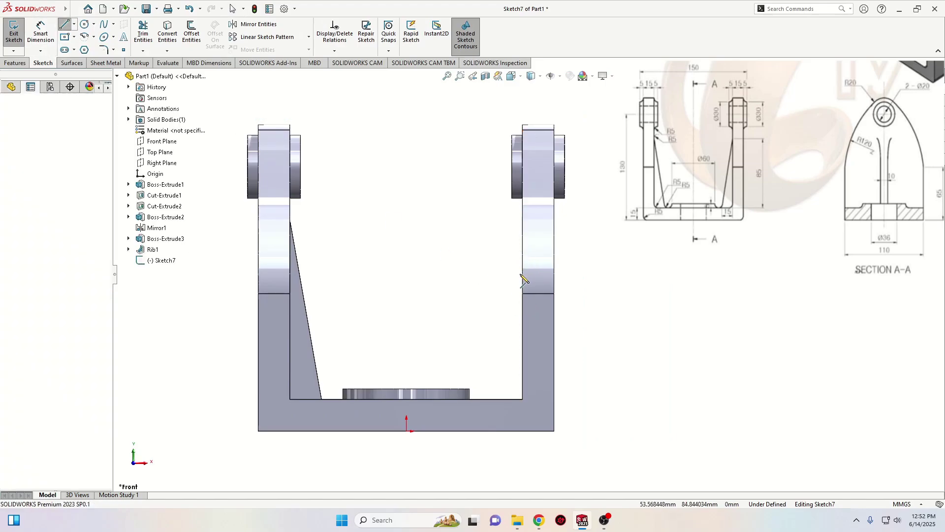
{"action": "left_click", "coordinate": [519, 252]}
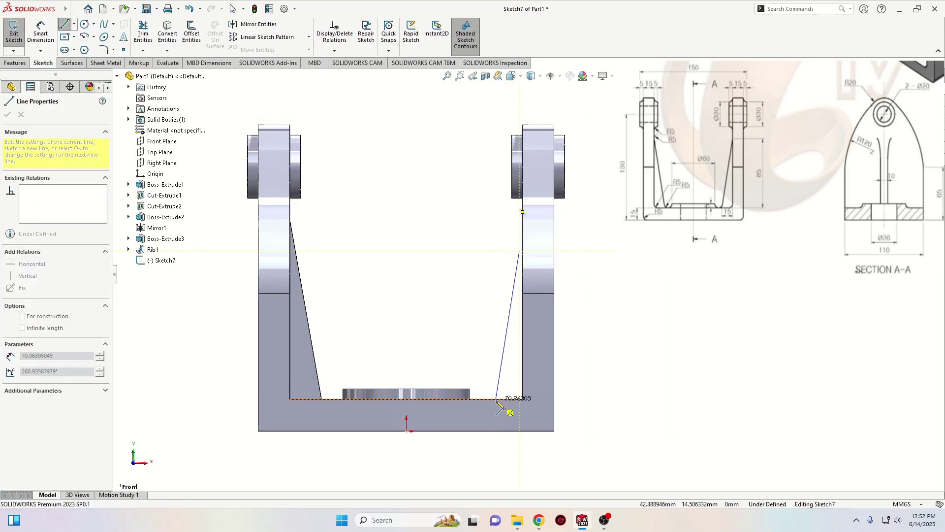
{"action": "left_click", "coordinate": [496, 399]}
{"action": "key", "text": "Escape"}
Step: Make the new slanted line's upper endpoint coincident with the +X wall's inner edge
{"action": "left_click", "coordinate": [520, 252]}
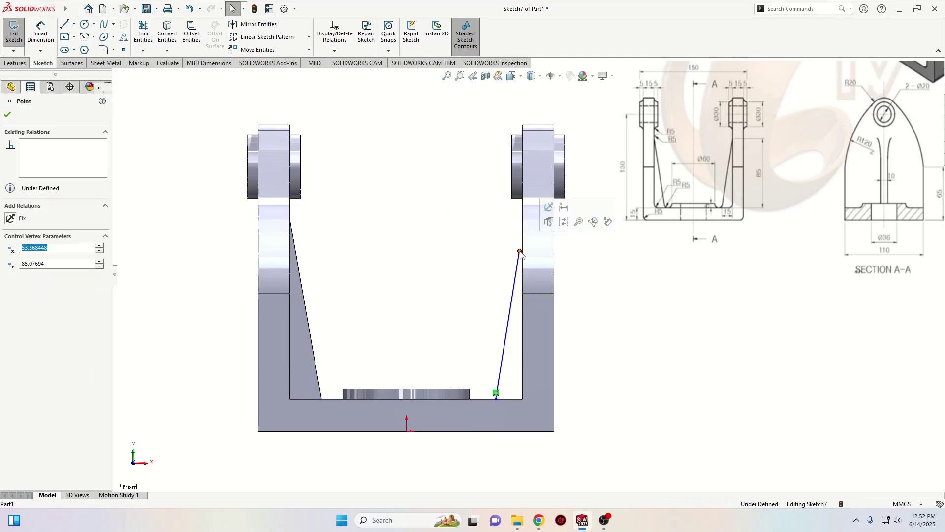
{"action": "left_click", "coordinate": [523, 257], "text": "ctrl"}
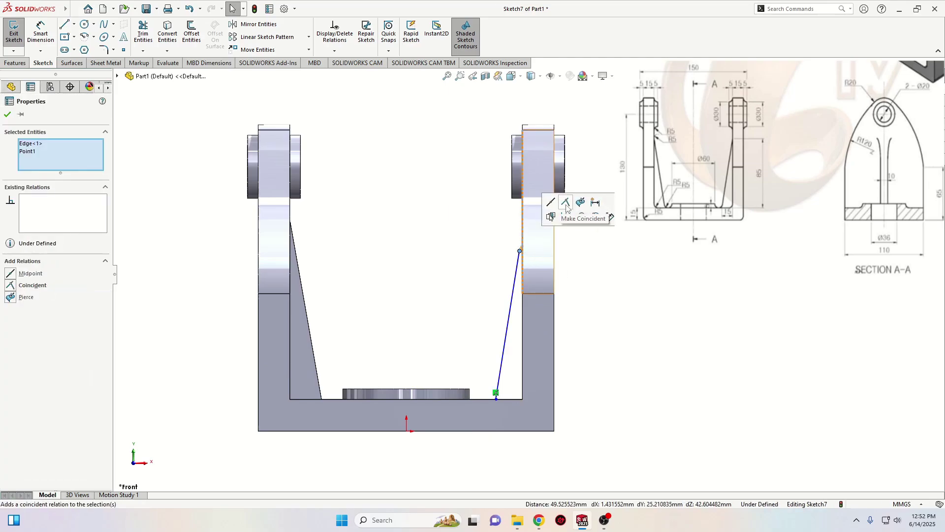
{"action": "left_click", "coordinate": [566, 202]}
{"action": "left_click", "coordinate": [639, 343]}
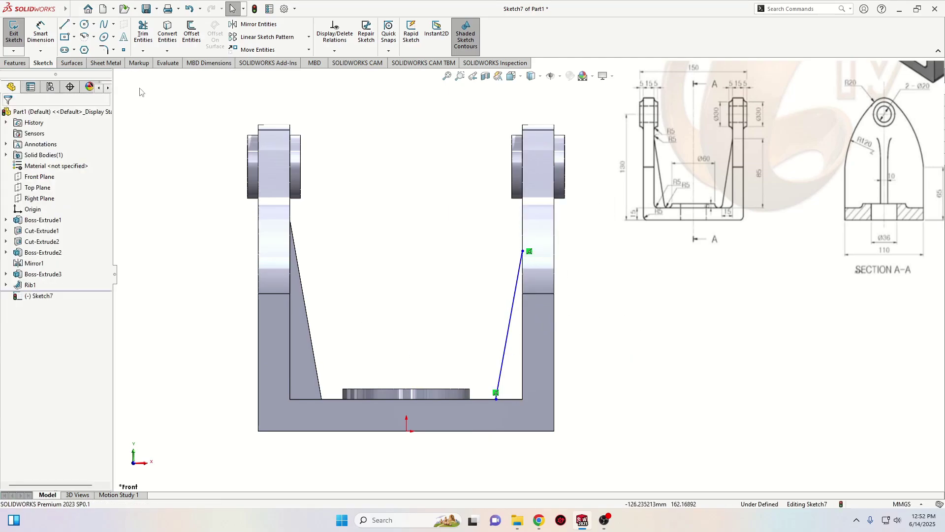
Step: Dimension the horizontal distance from the slanted line's lower endpoint to the +X wall's inner bottom corner as 15 mm
{"action": "left_click", "coordinate": [40, 32]}
{"action": "left_click", "coordinate": [496, 400]}
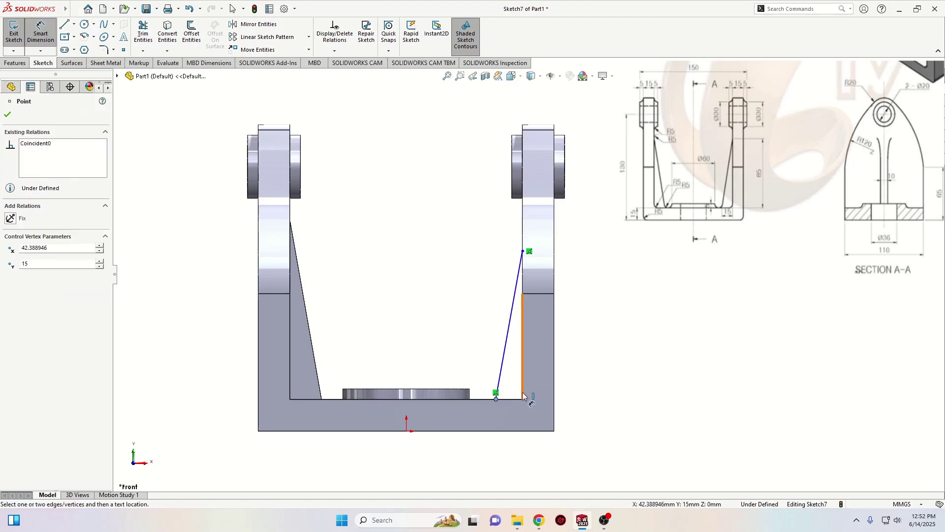
{"action": "left_click", "coordinate": [522, 400]}
{"action": "left_click", "coordinate": [500, 468]}
{"action": "type", "text": "1"}
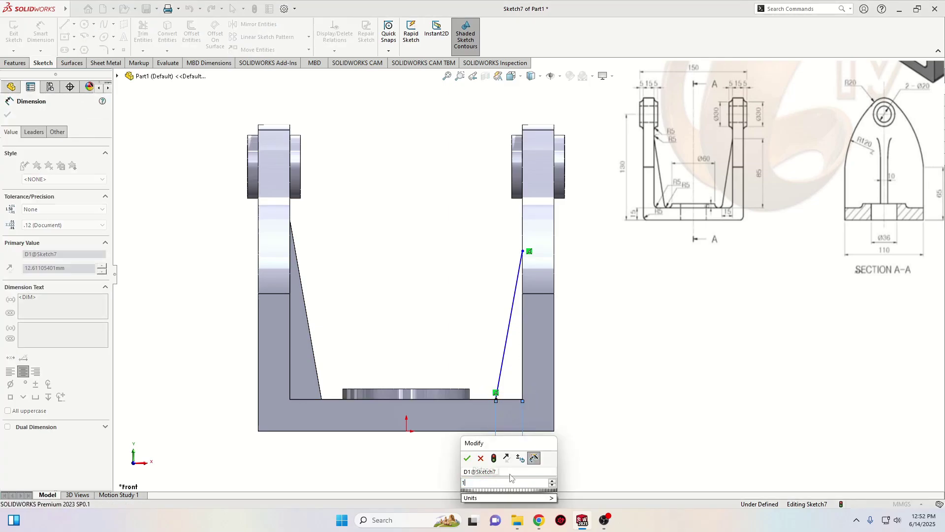
{"action": "type", "text": "5"}
{"action": "key", "text": "Return"}
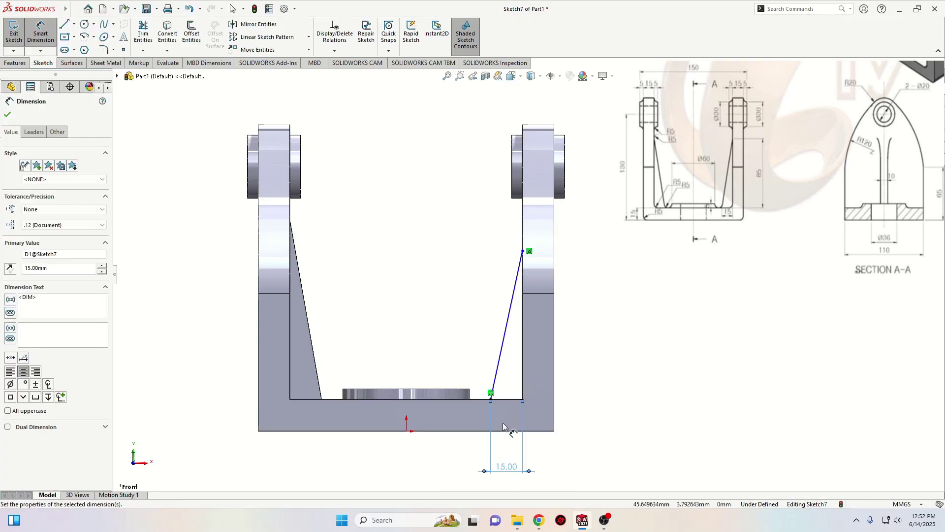
Step: Dimension the height of the +X rib line's upper endpoint above the base's upper face as 85 mm
{"action": "left_click", "coordinate": [523, 252]}
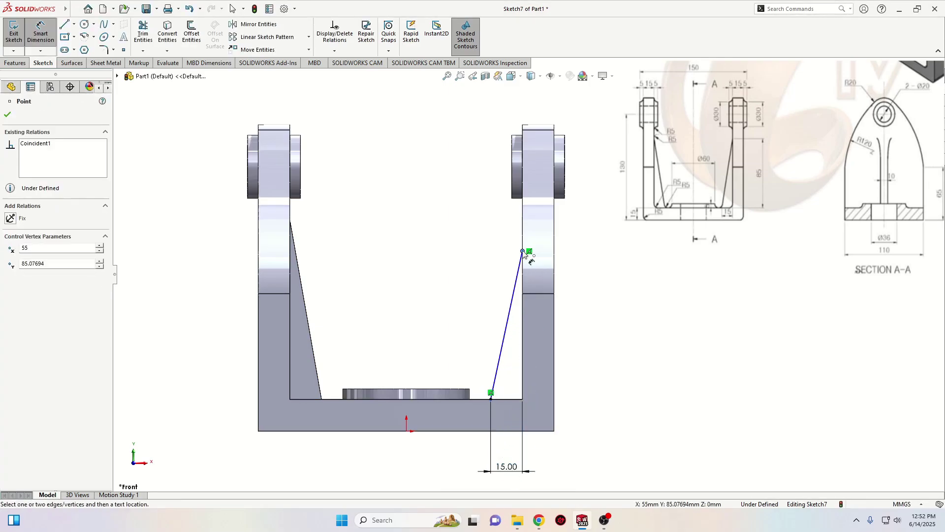
{"action": "left_click", "coordinate": [510, 399]}
{"action": "left_click", "coordinate": [642, 325]}
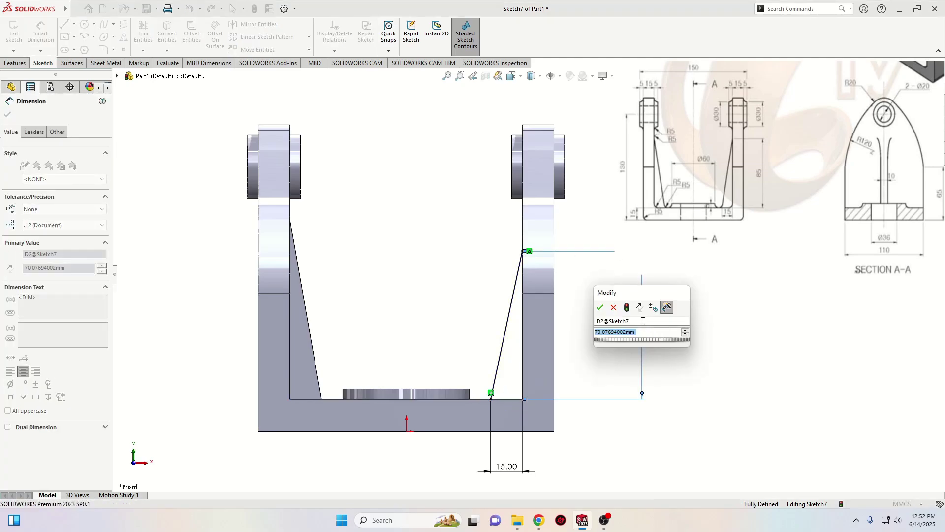
{"action": "type", "text": "85"}
{"action": "key", "text": "Return"}
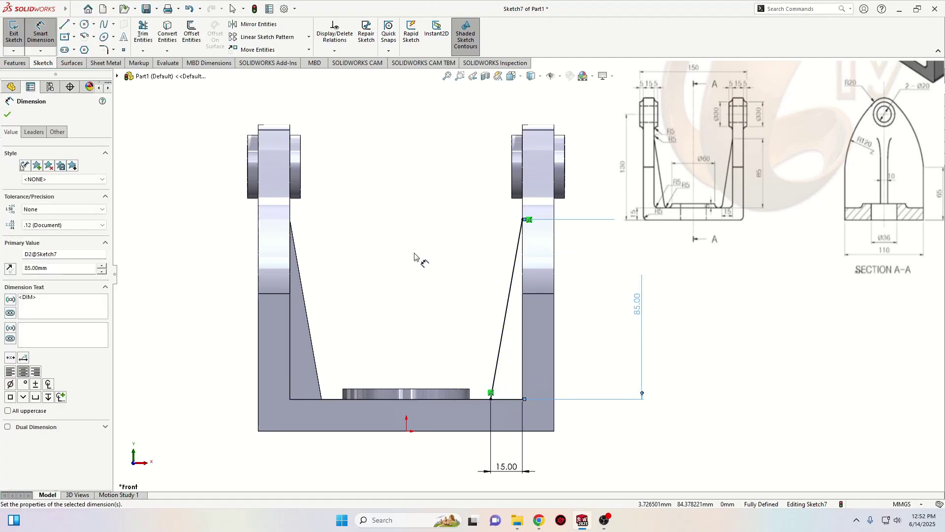
{"action": "right_click", "coordinate": [204, 268]}
{"action": "left_click", "coordinate": [221, 299]}
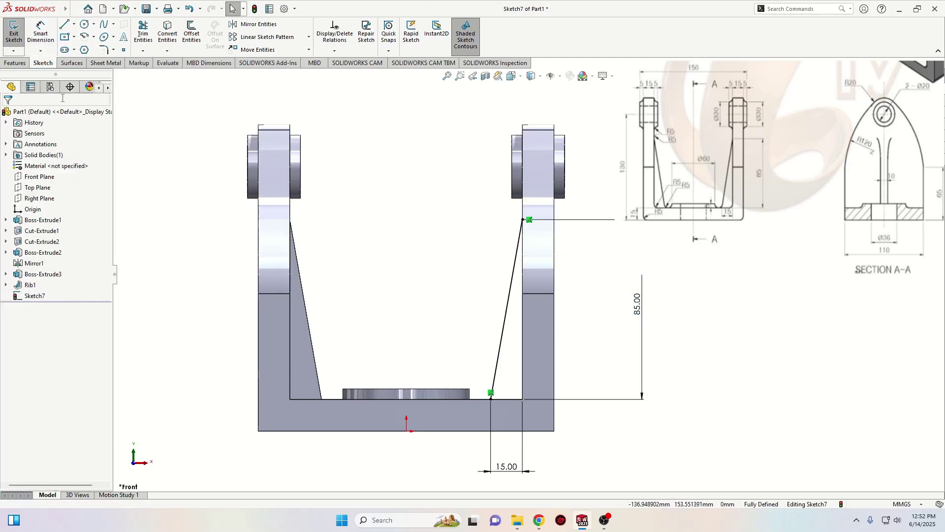
Step: Create the matching 10 mm thick rib on the +X wall from its slanted line, with thickness on both sides
{"action": "left_click", "coordinate": [13, 33]}
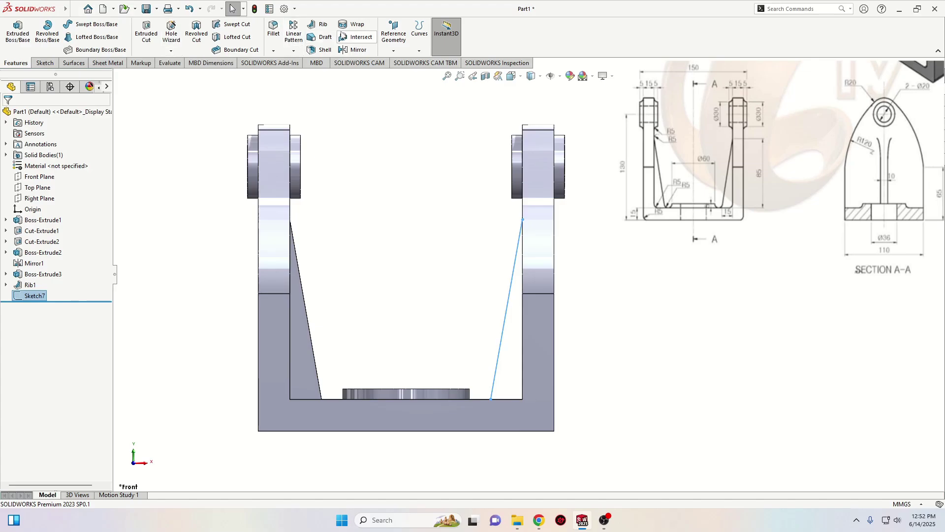
{"action": "left_click", "coordinate": [319, 29]}
{"action": "middle_click_drag", "start_coordinate": [499, 320], "coordinate": [421, 301]}
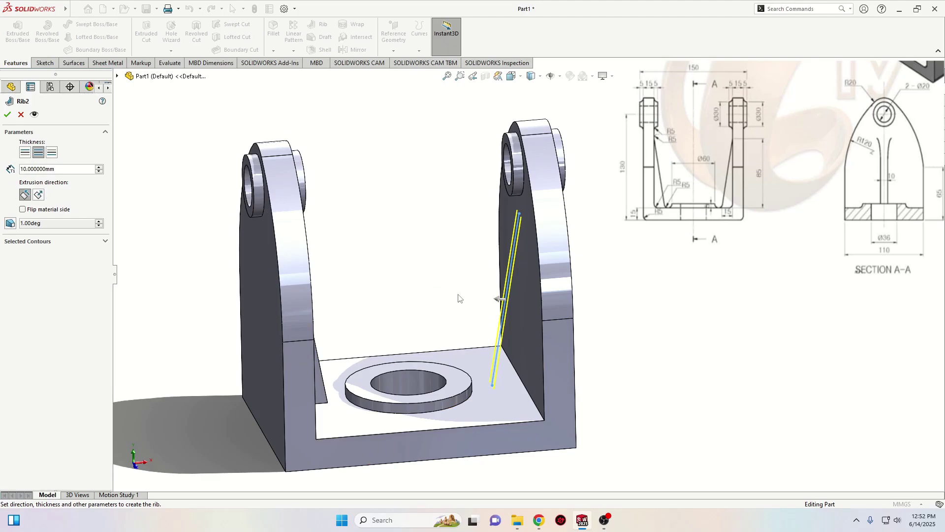
{"action": "mouse_move", "coordinate": [487, 301]}
{"action": "middle_mouse_down"}
{"action": "mouse_move", "coordinate": [446, 296]}
{"action": "mouse_move", "coordinate": [503, 311]}
{"action": "middle_mouse_up"}
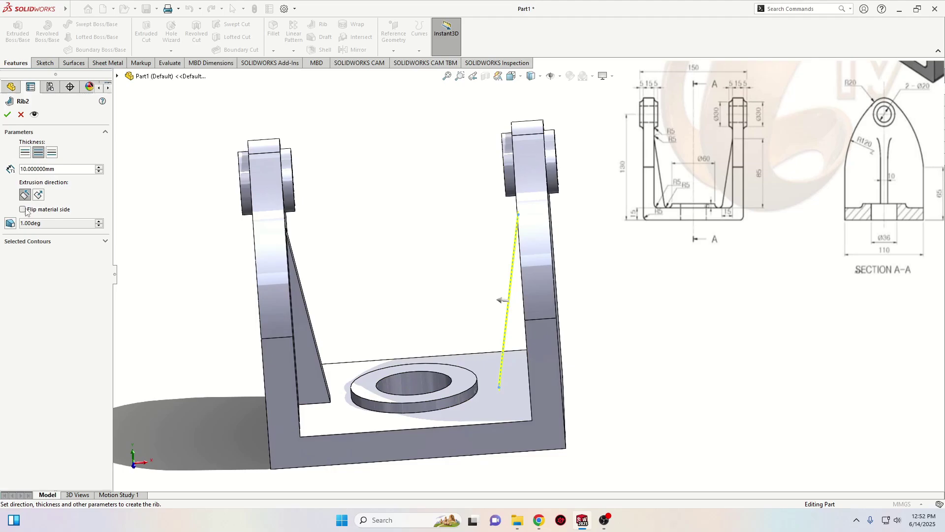
{"action": "left_click", "coordinate": [7, 115]}
{"action": "middle_click_drag", "start_coordinate": [175, 232], "coordinate": [171, 299]}
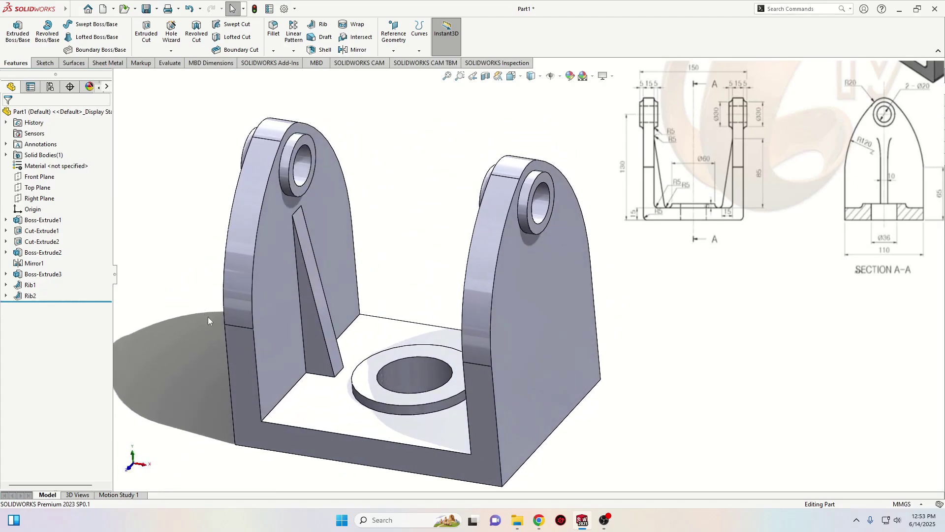
Step: Fillet the inside corner edges where the walls, ribs, pin hole bosses and base ring meet, with a 5 mm radius
{"action": "scroll", "coordinate": [428, 207], "scroll_direction": "up", "scroll_amount": 3}
{"action": "key", "text": "f"}
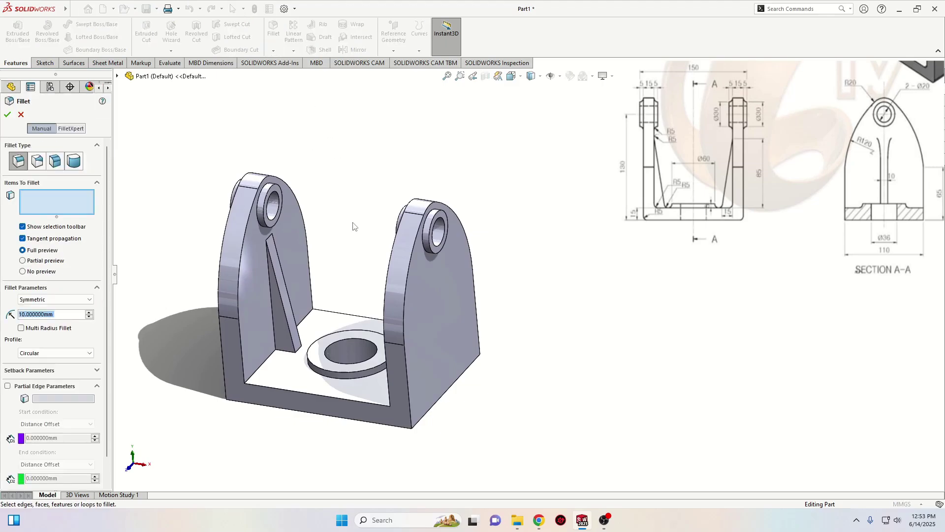
{"action": "type", "text": "5"}
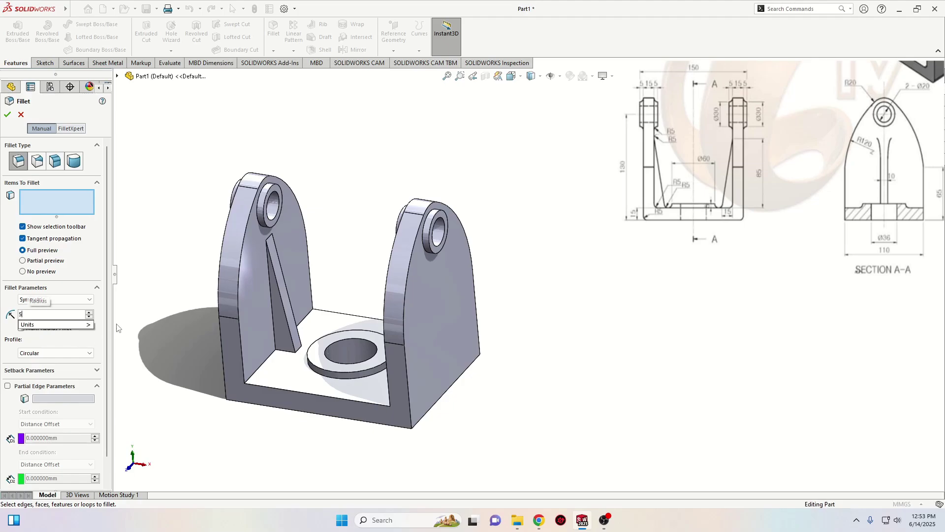
{"action": "key", "text": "Return"}
{"action": "left_click", "coordinate": [271, 360]}
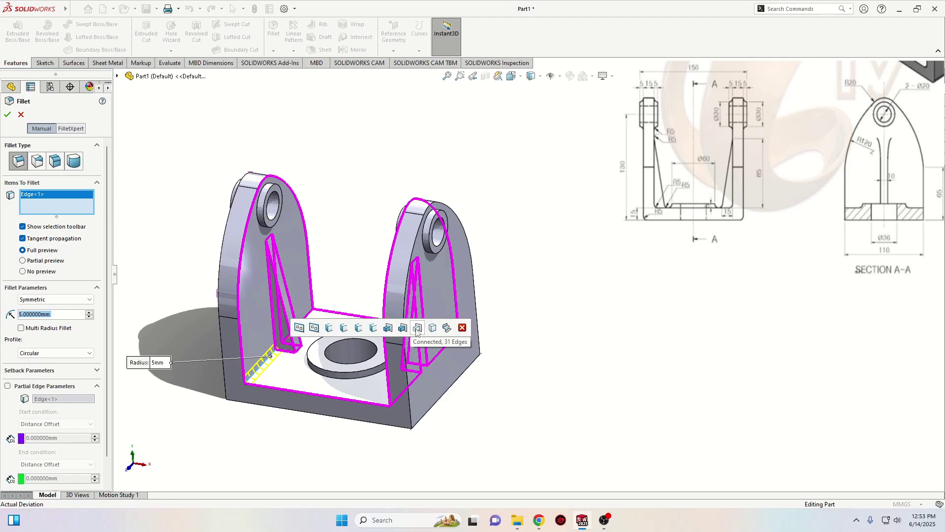
{"action": "left_click", "coordinate": [447, 328]}
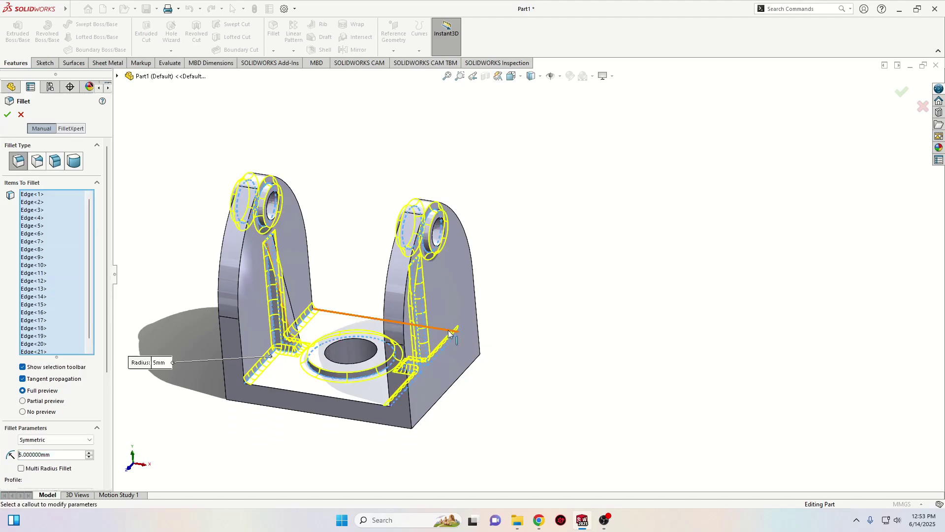
{"action": "scroll", "coordinate": [74, 301], "scroll_direction": "down", "scroll_amount": 1}
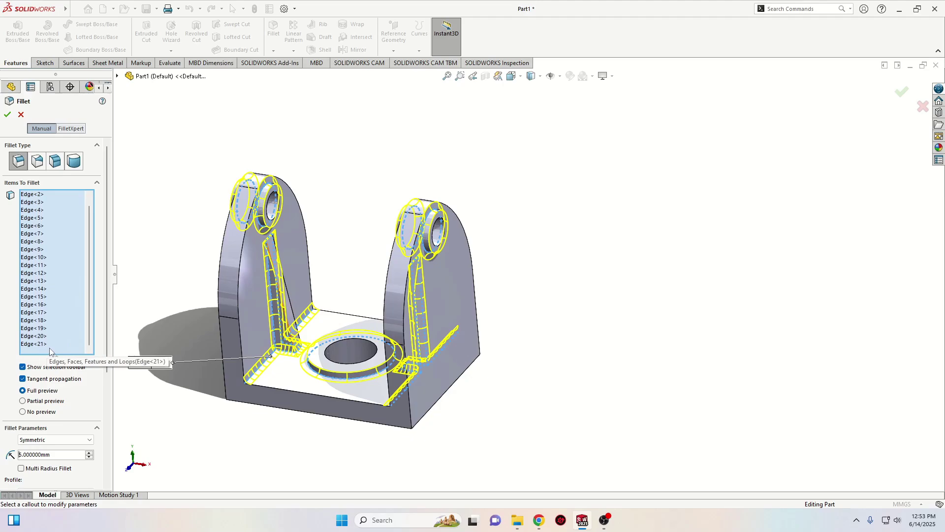
{"action": "left_click_drag", "start_coordinate": [91, 337], "coordinate": [88, 281]}
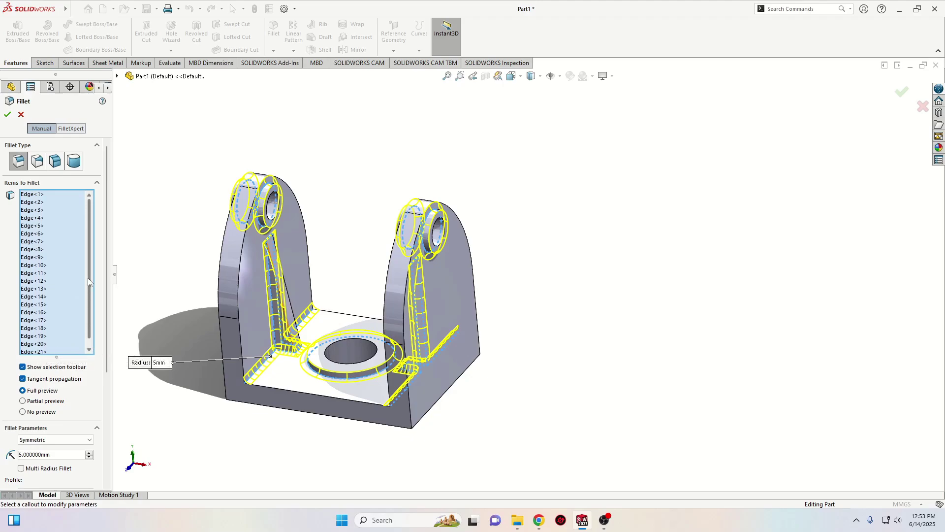
{"action": "scroll", "coordinate": [91, 338], "scroll_direction": "down", "scroll_amount": 1}
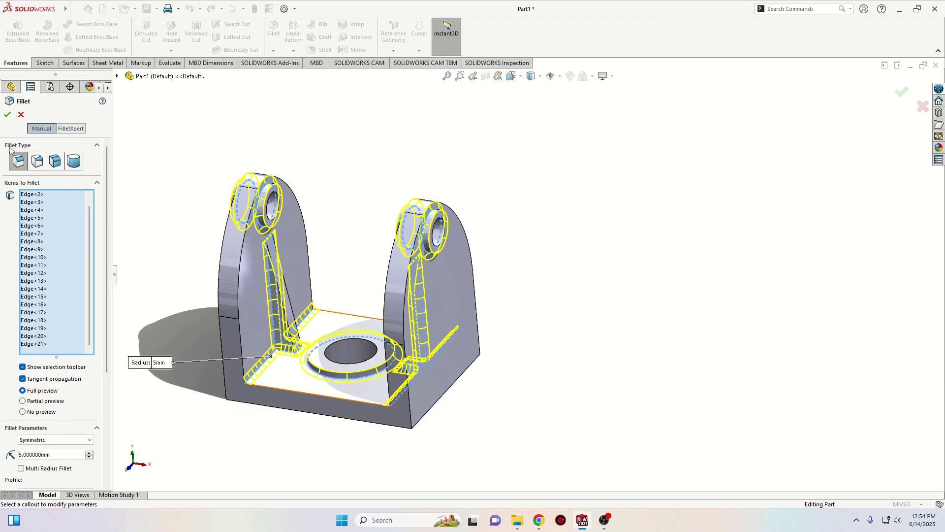
{"action": "left_click", "coordinate": [7, 116]}
{"action": "middle_click_drag", "start_coordinate": [185, 268], "coordinate": [226, 317]}
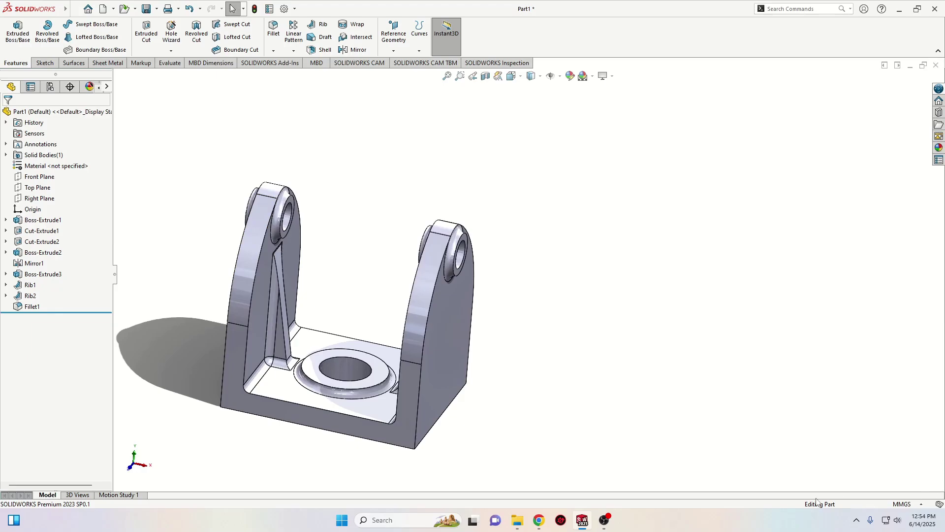